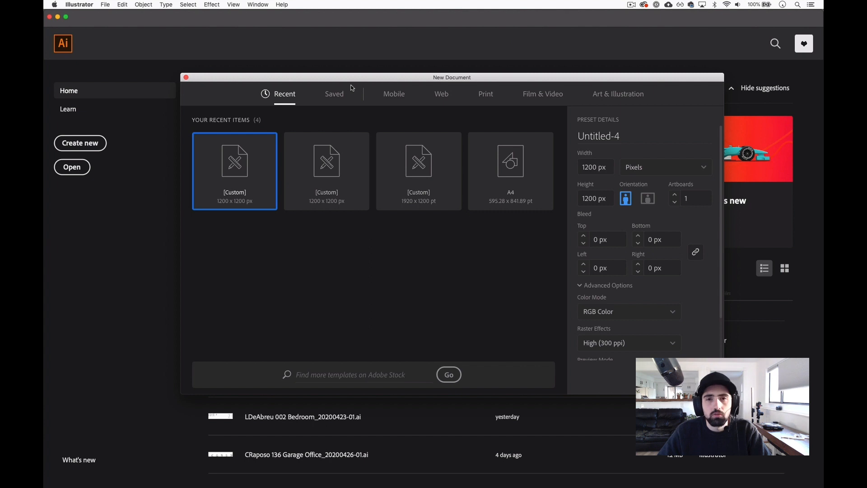
Create a 1200 × 1200 px document named "Neon - Raio" in RGB Color, and collapse the open Layers panel.
click(639, 134)
triple_click(595, 132)
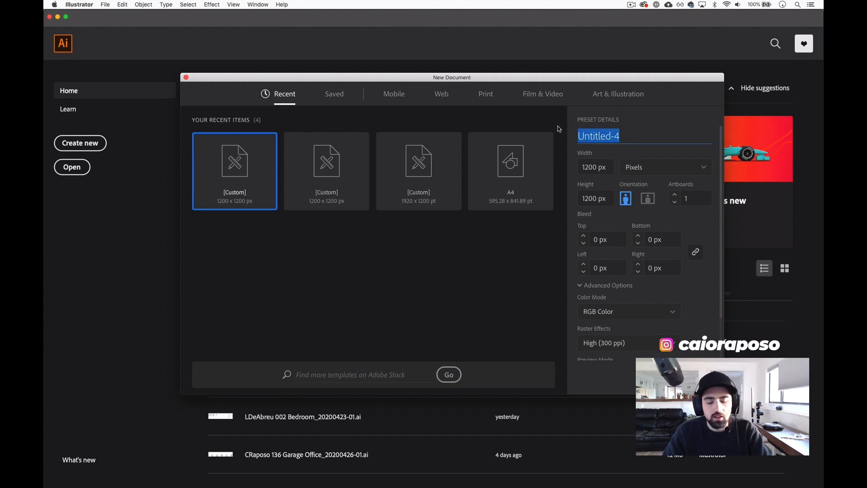
text(Neon)
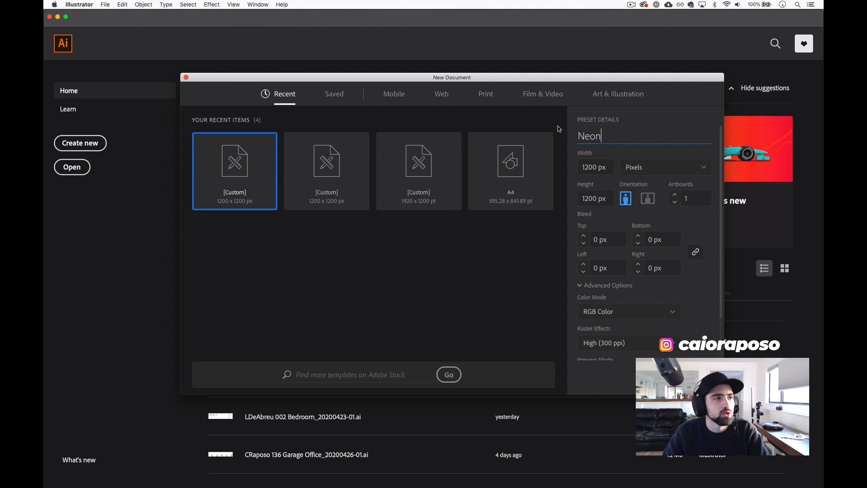
text( - Raio)
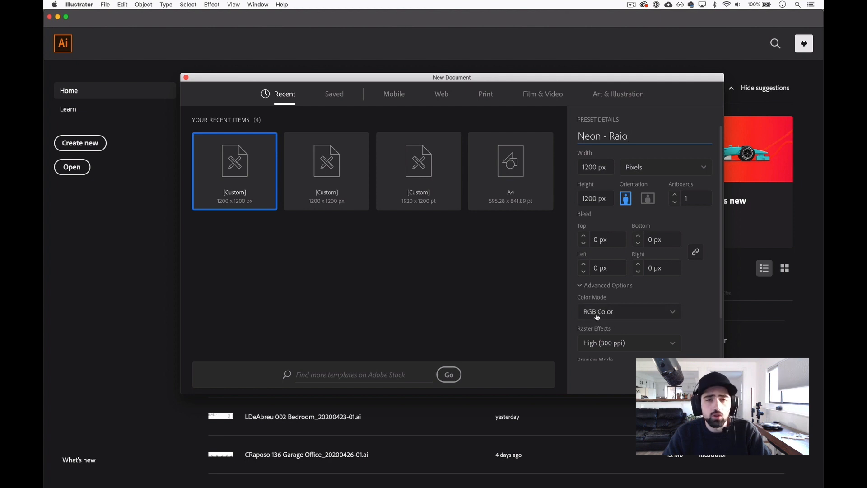
click(622, 314)
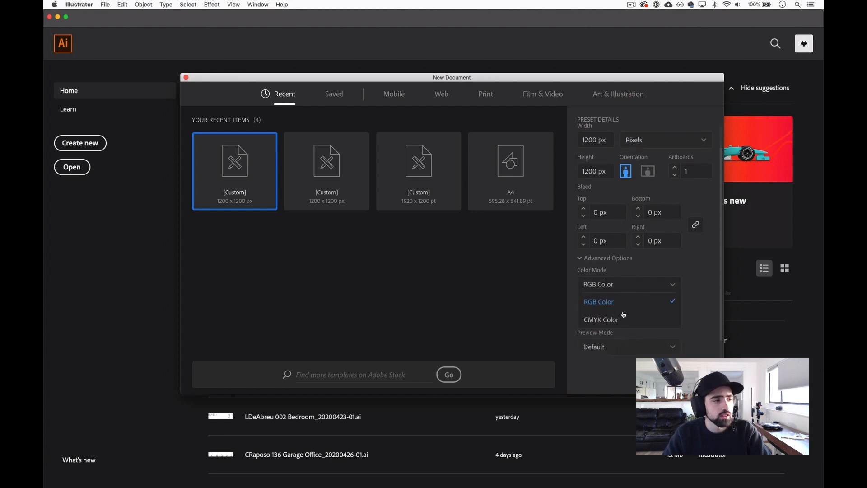
click(610, 280)
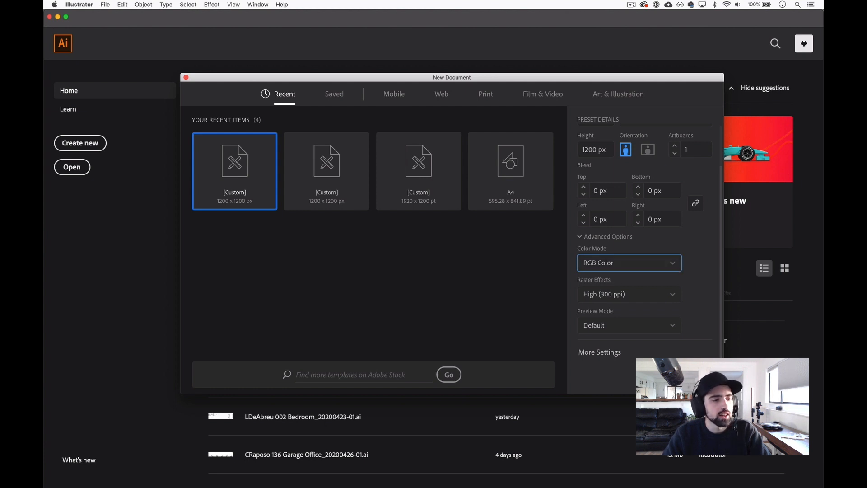
key(Escape)
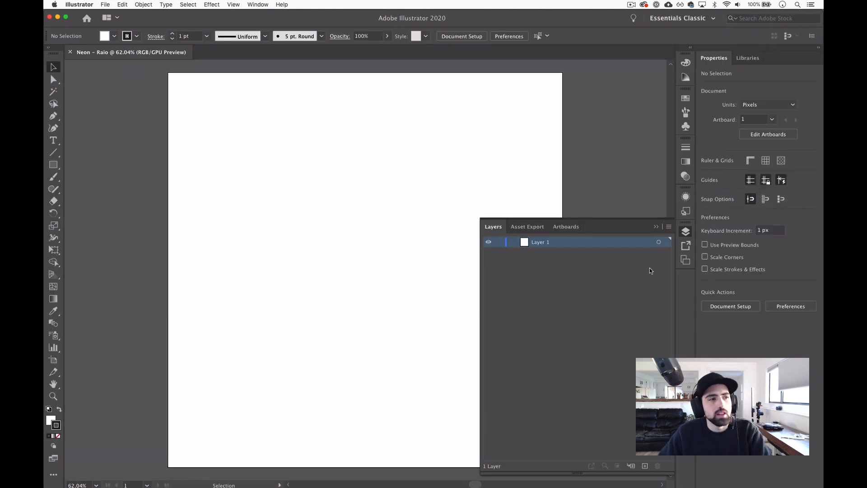
click(656, 226)
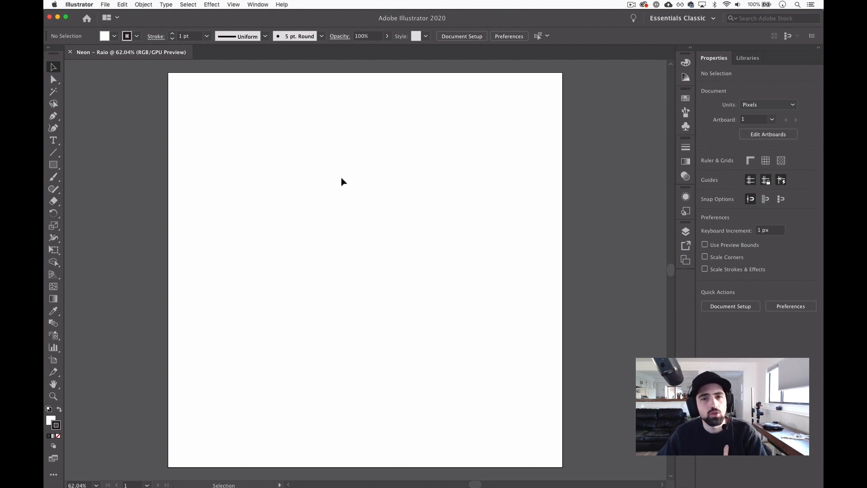
Switch to the Essentials workspace and return to Essentials Classic.
click(683, 19)
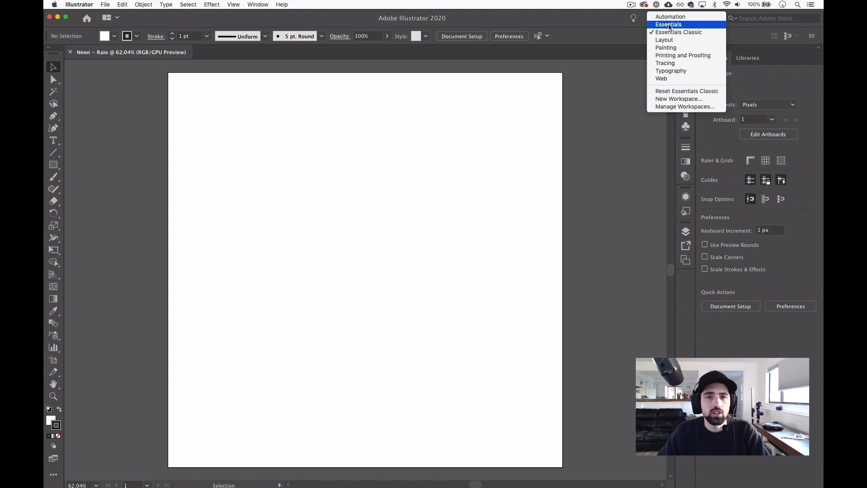
click(669, 25)
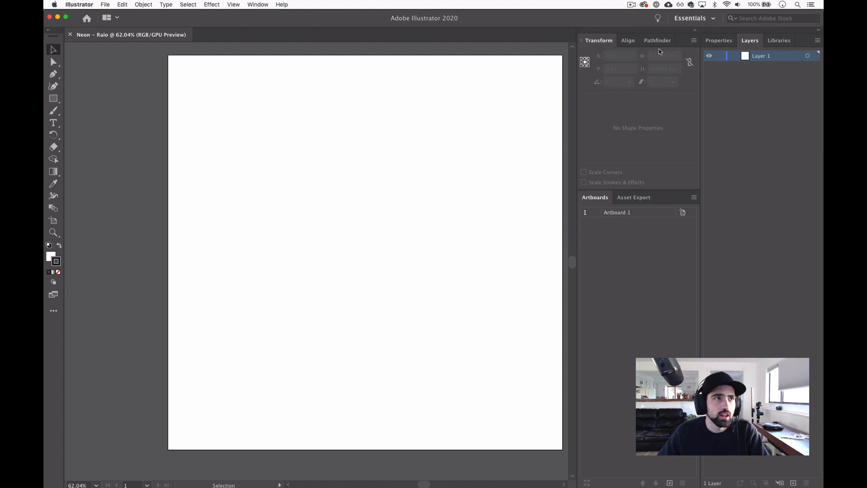
click(708, 19)
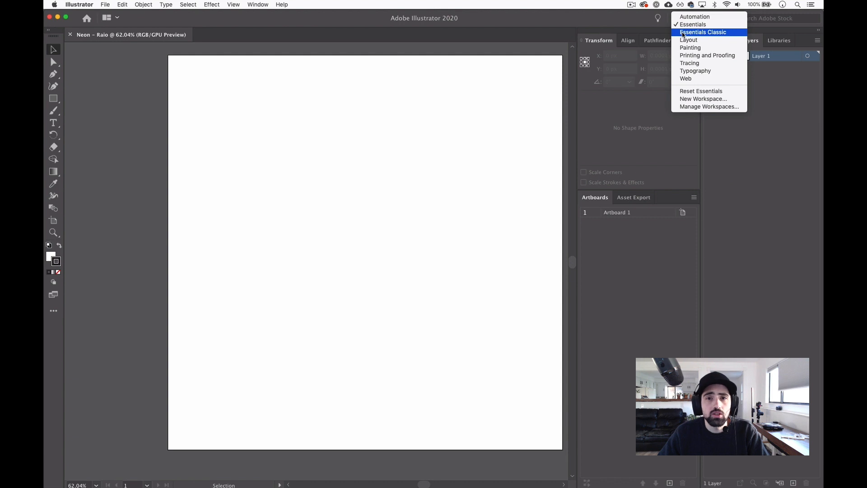
click(684, 33)
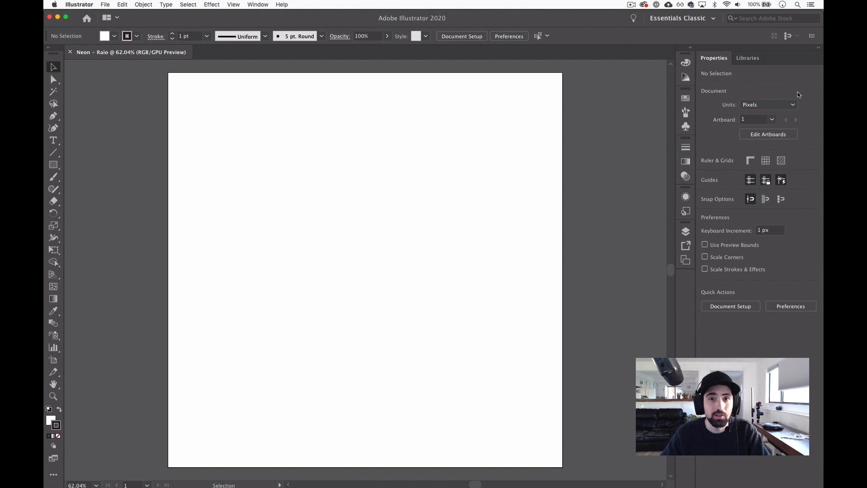
click(260, 5)
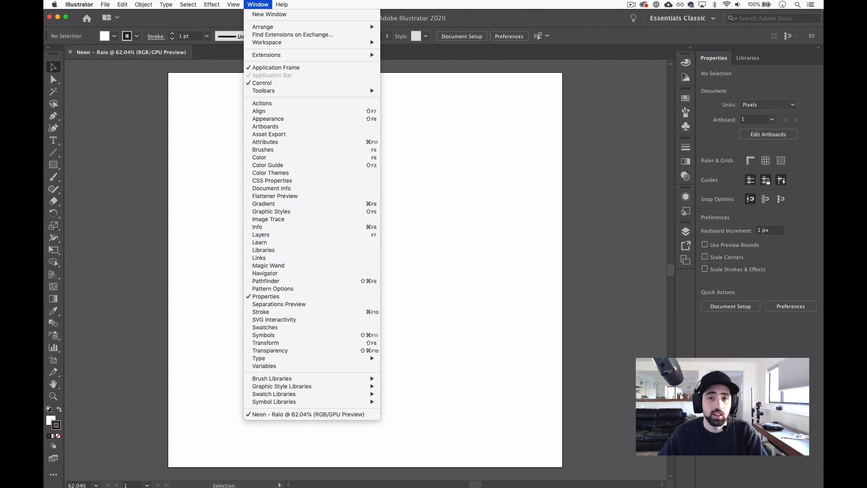
click(531, 208)
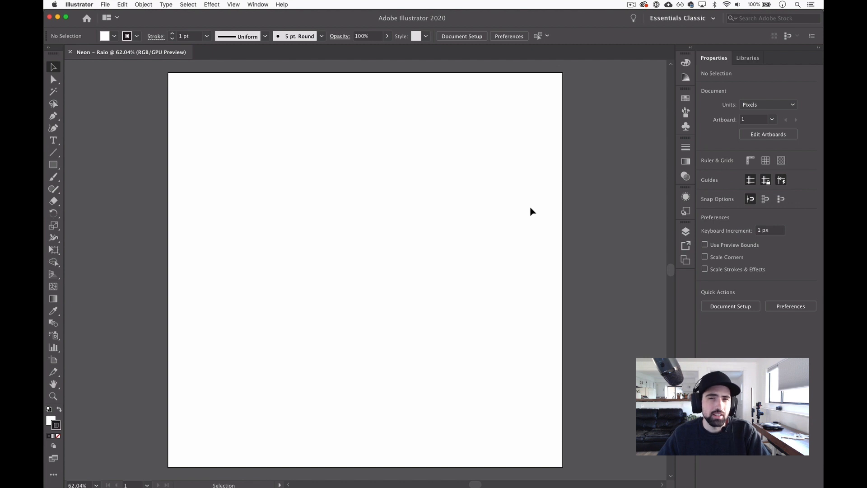
Place the IMG_4227 photo from the Finder's Desktop folder into the Neon - Raio Illustrator document.
key(super+Tab)
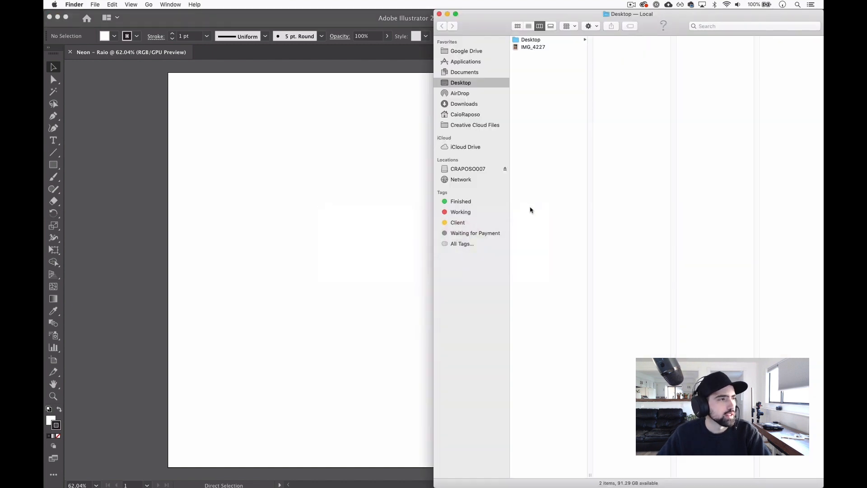
click(531, 47)
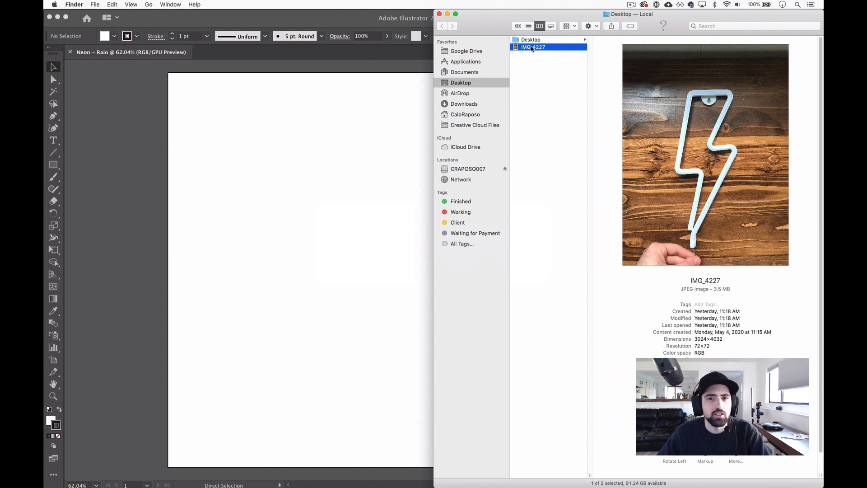
drag(533, 47, 381, 172)
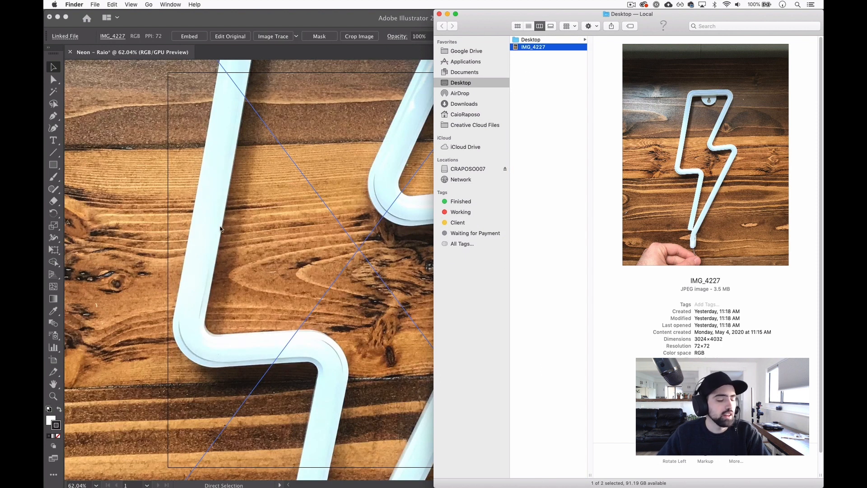
click(222, 229)
key(super+minus)
key(super+minus)
key(super+minus)
key(super+minus)
key(super+minus)
key(super+minus)
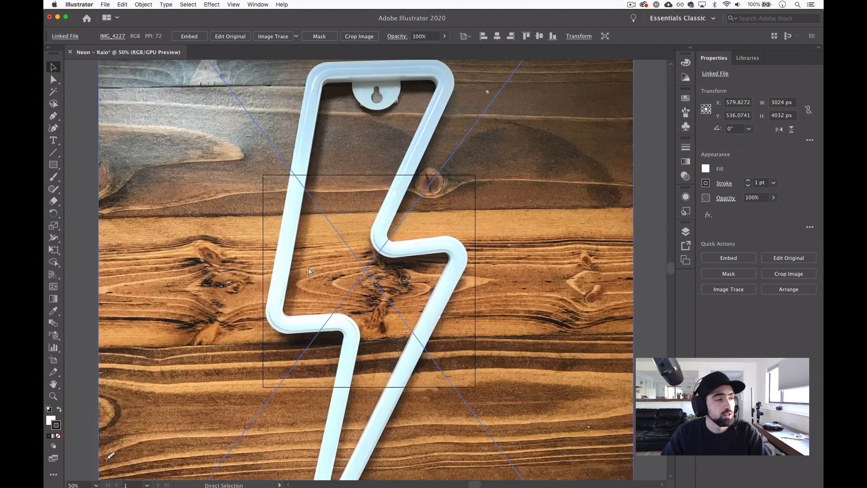
key(super+equal)
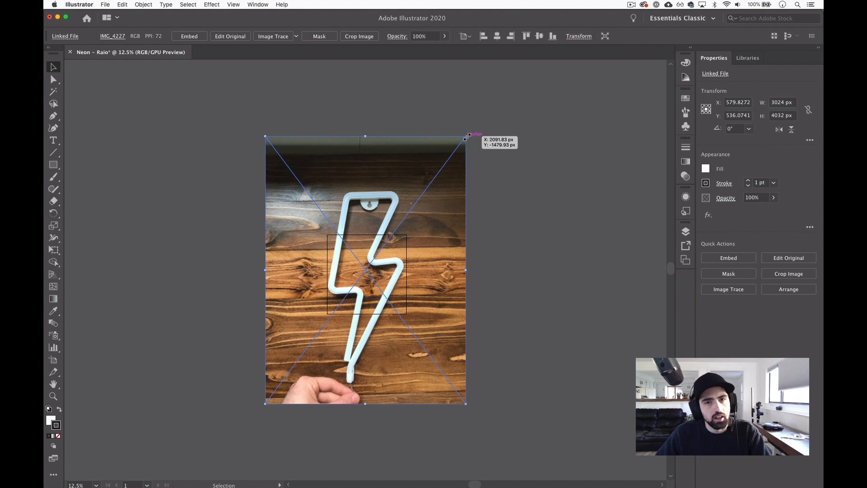
drag(467, 137, 467, 137)
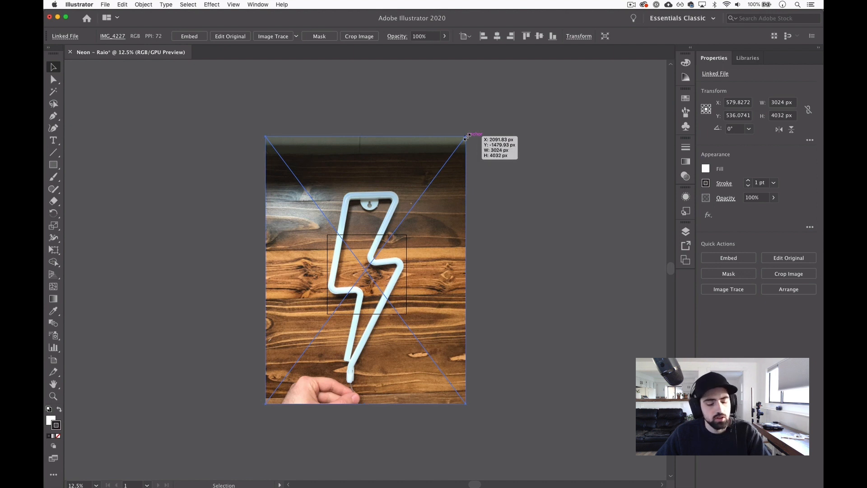
drag(467, 136, 390, 236)
key(super+z)
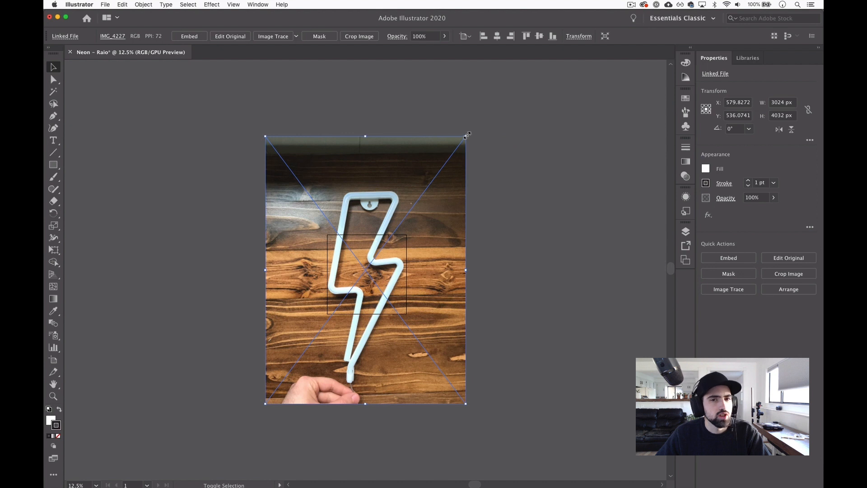
drag(468, 137, 389, 247)
drag(266, 405, 349, 312)
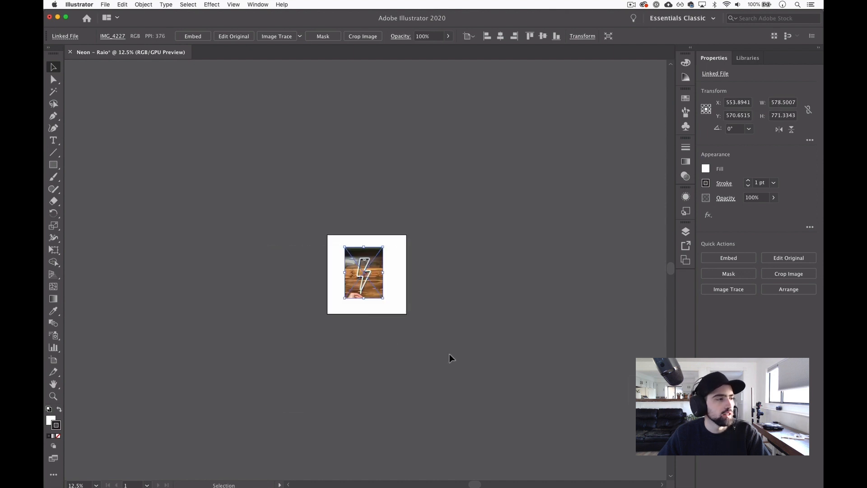
key(super+z)
key(super+z)
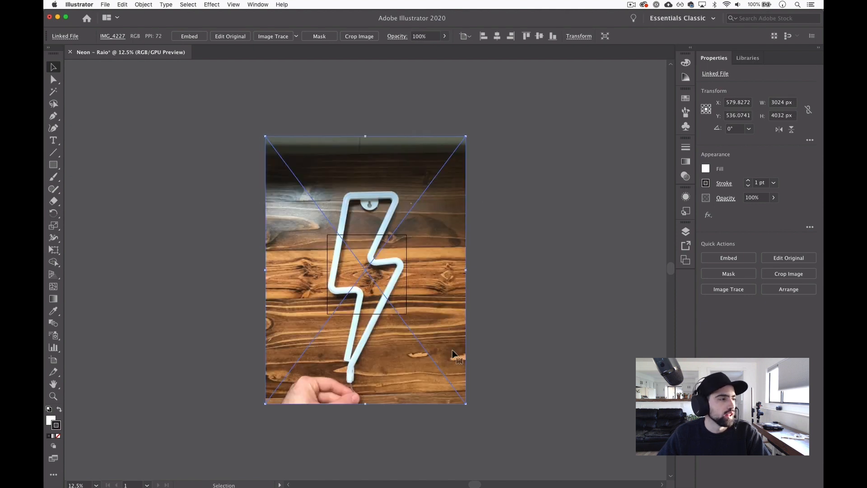
Scale the placed photo down proportionally about its center to about 754 × 1006 px so it fits inside the artboard.
drag(467, 137, 391, 216)
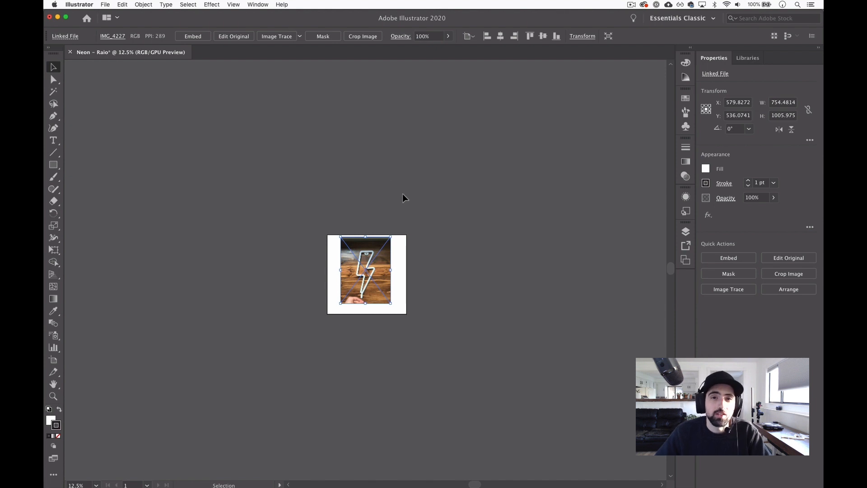
key(super+equal)
key(super+equal)
key(super+equal)
key(super+equal)
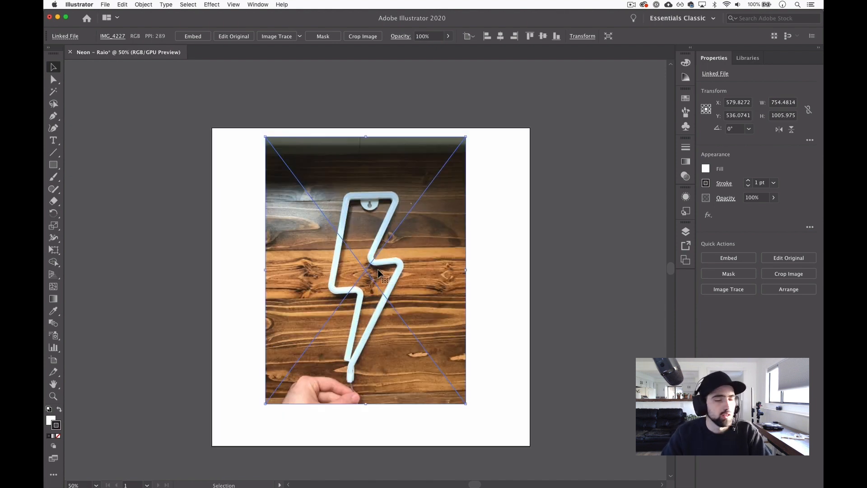
key(super+equal)
key(super+equal)
key(super+equal)
key(super+minus)
key(super+minus)
key(super+minus)
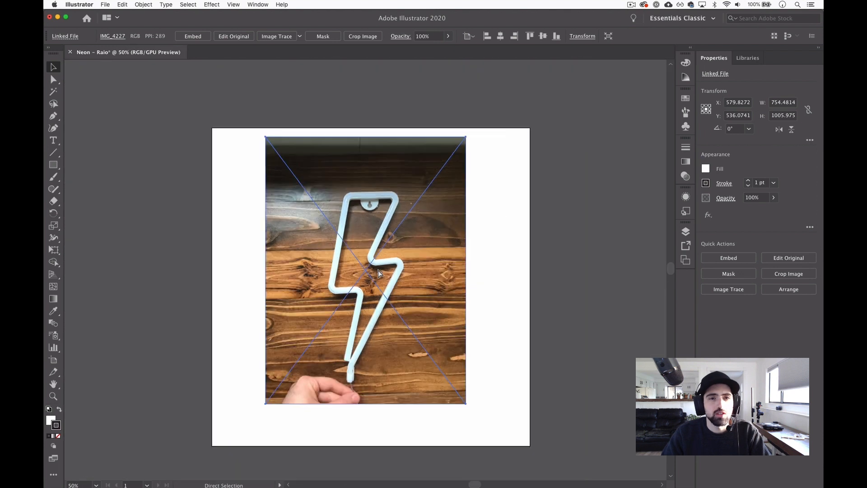
Center the photo horizontally and vertically on the artboard.
drag(378, 270, 406, 264)
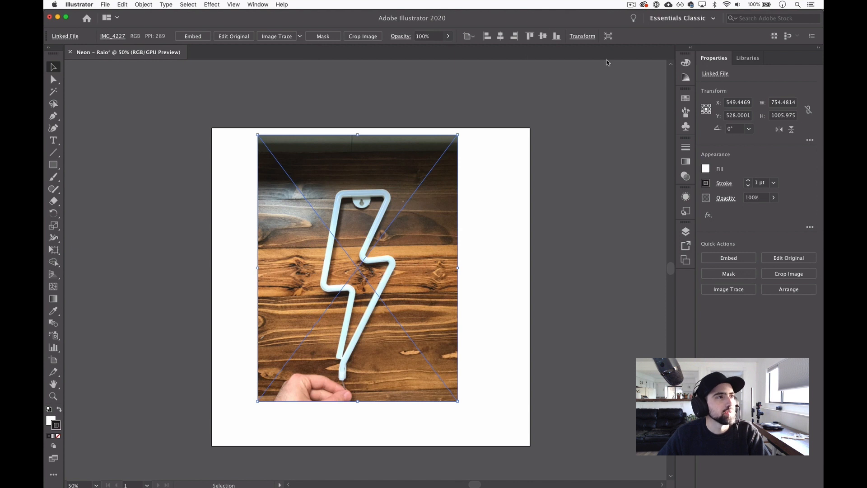
click(499, 36)
click(543, 37)
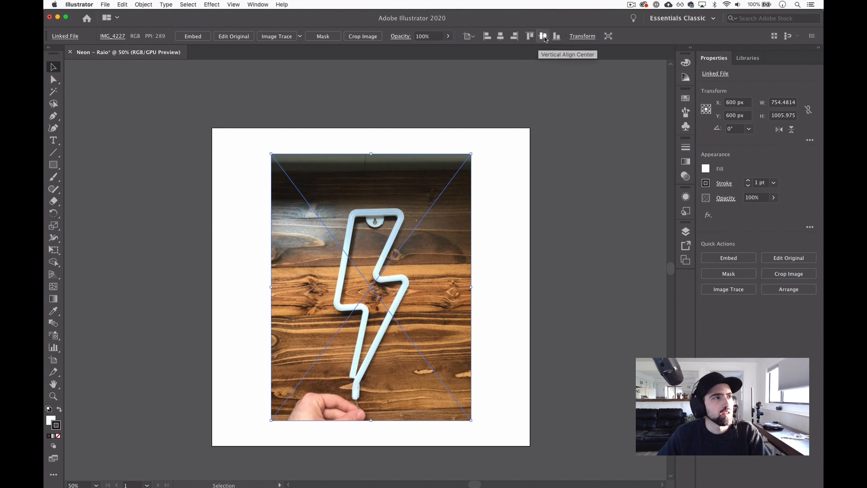
click(563, 71)
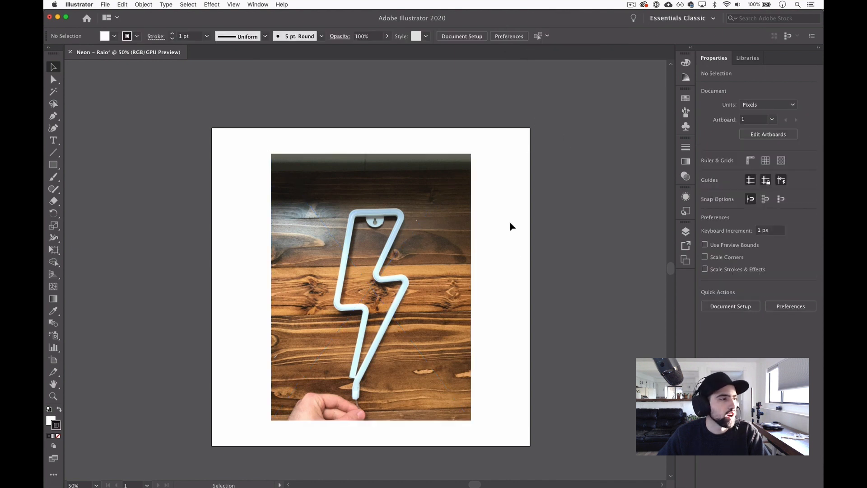
Set the opacity of the lightning bolt photo to 30%.
click(310, 193)
click(505, 296)
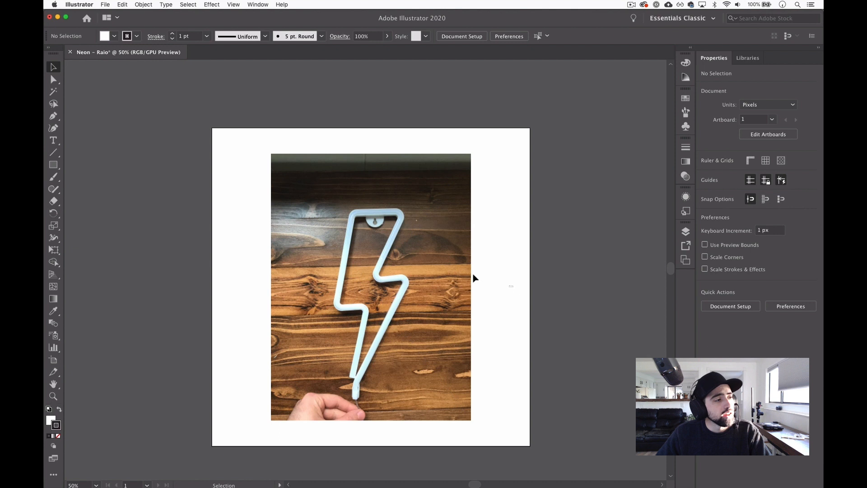
click(317, 237)
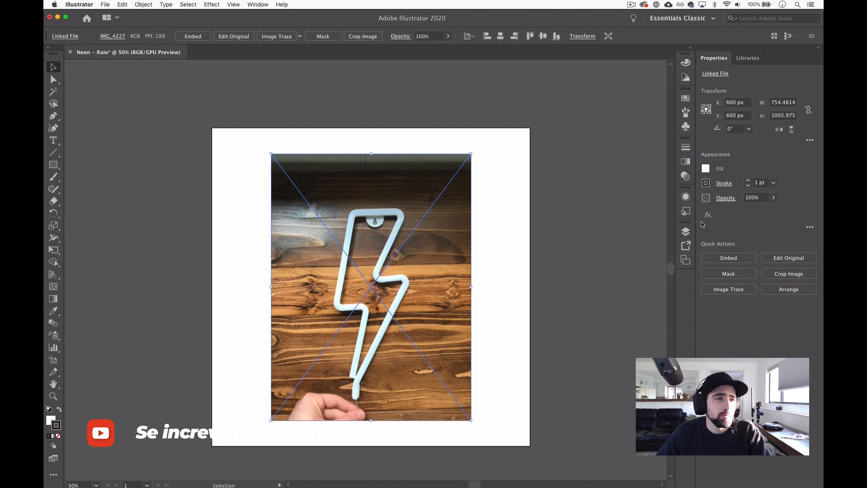
click(757, 198)
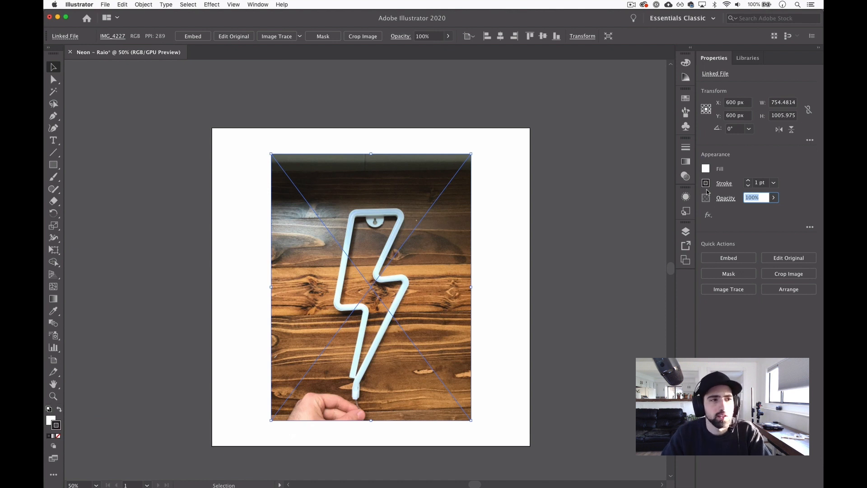
text(30)
key(Return)
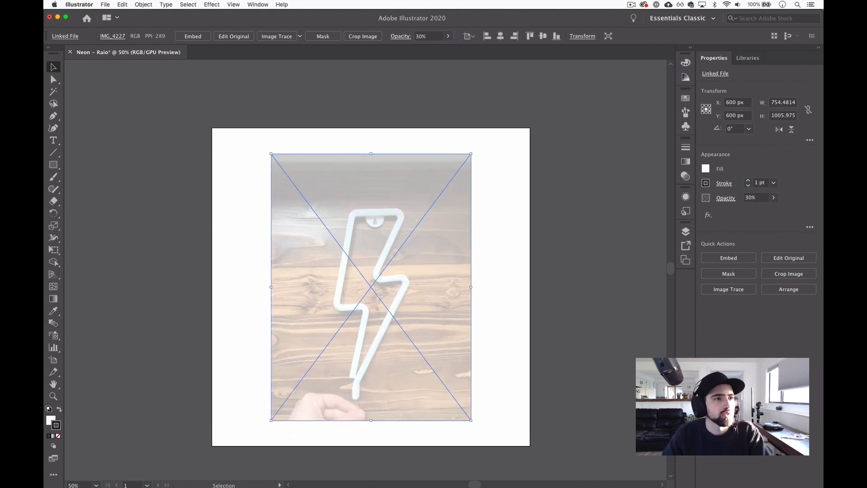
click(666, 138)
click(427, 248)
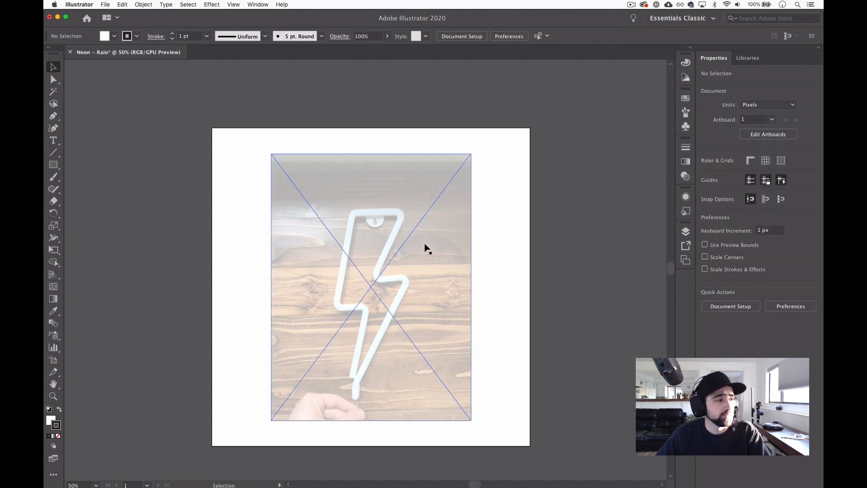
click(258, 5)
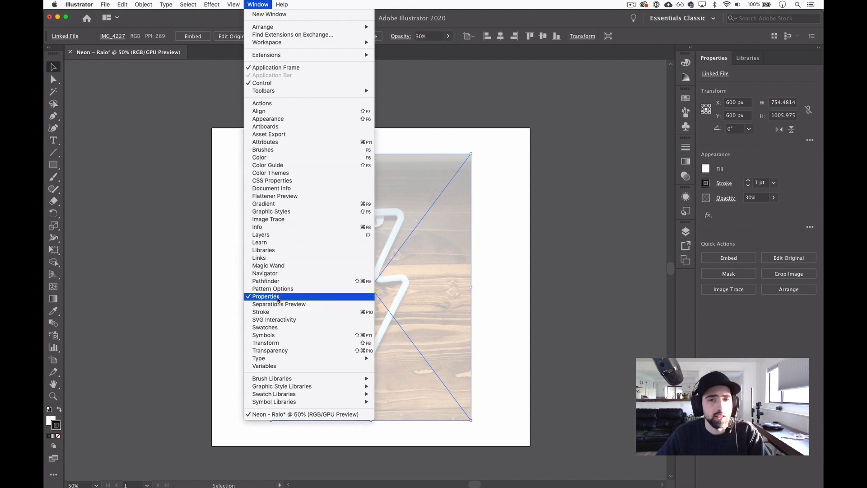
click(510, 238)
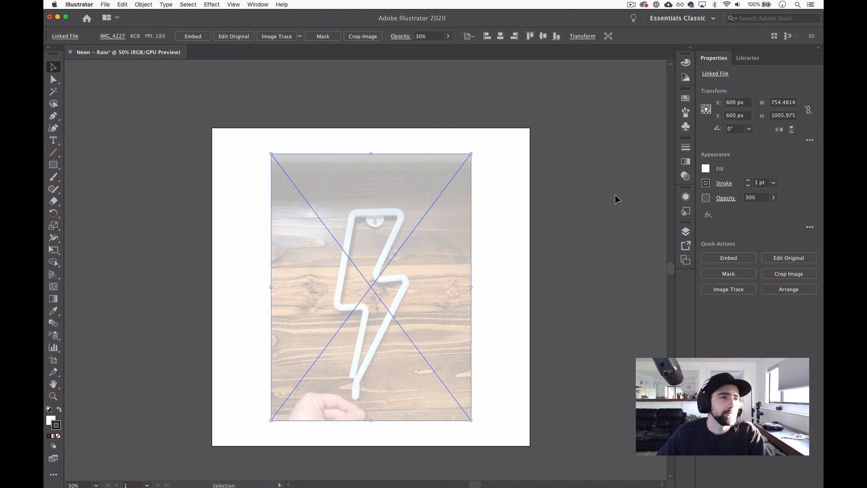
Rename the photo's layer to Base and lock it.
click(686, 232)
double_click(541, 244)
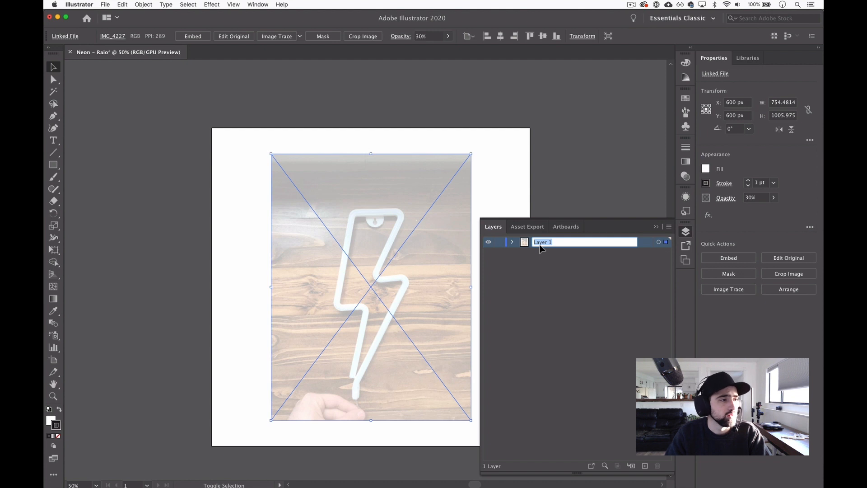
text(Base)
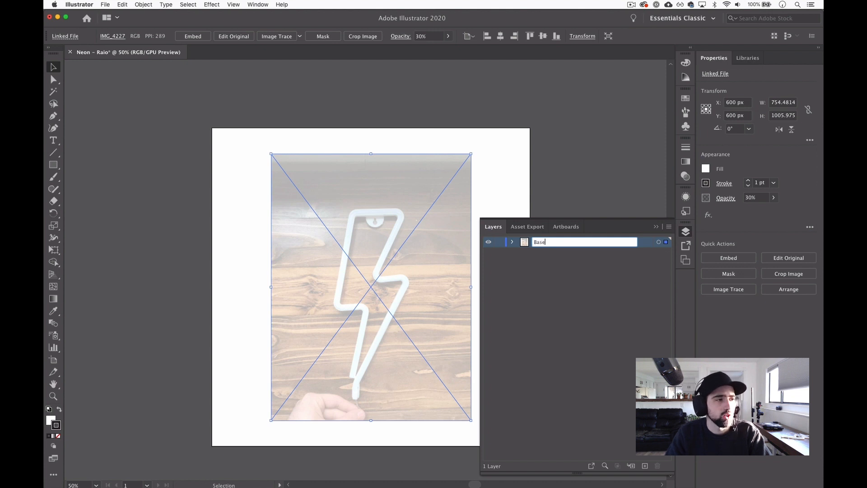
key(Return)
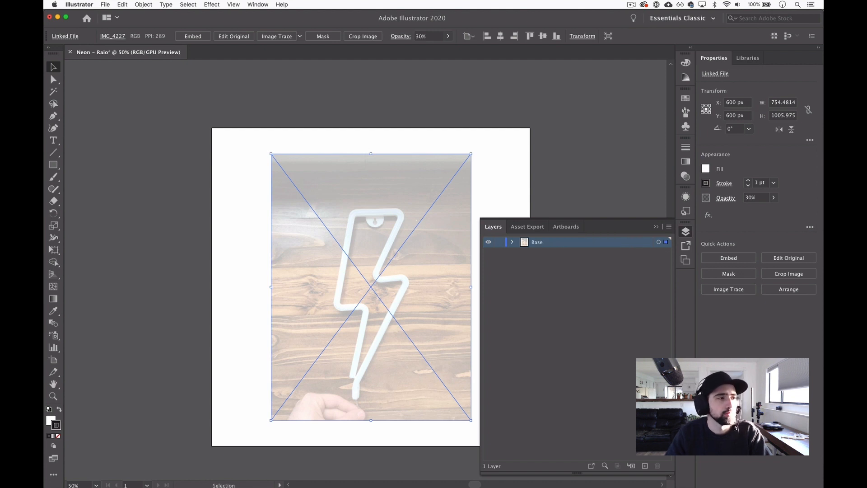
click(499, 242)
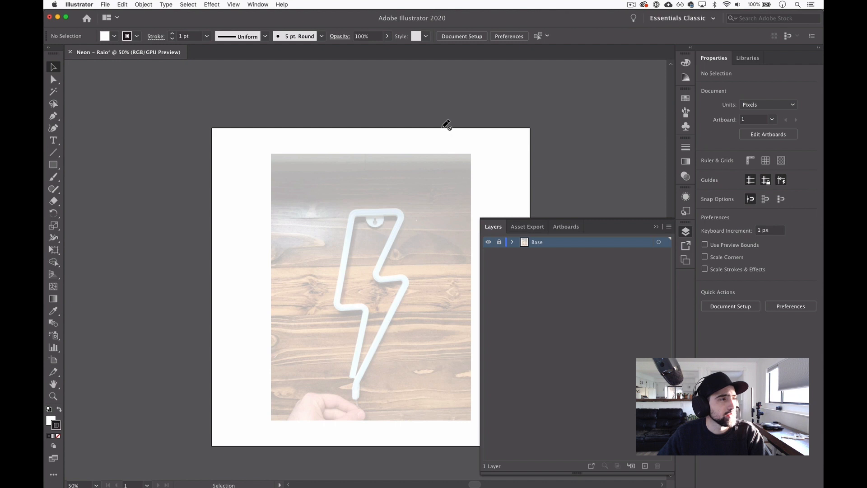
Add a new layer named Linhas above the Base layer.
click(645, 466)
double_click(542, 245)
text(Linhas)
key(Return)
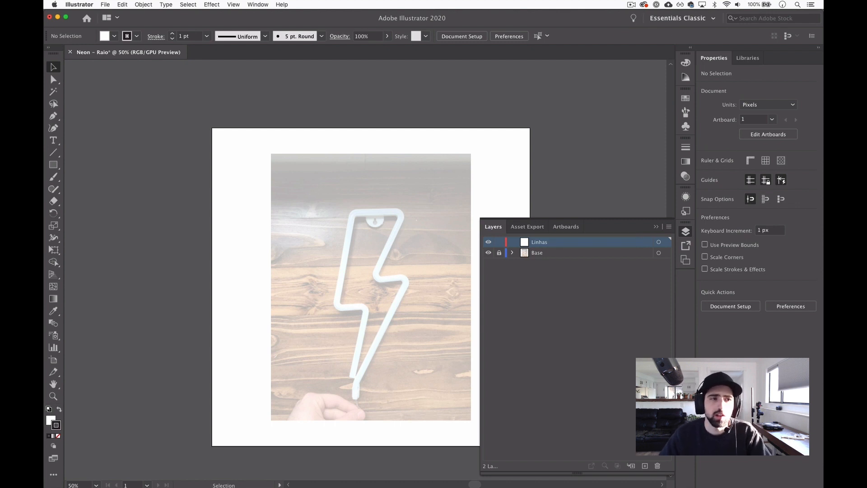
click(655, 226)
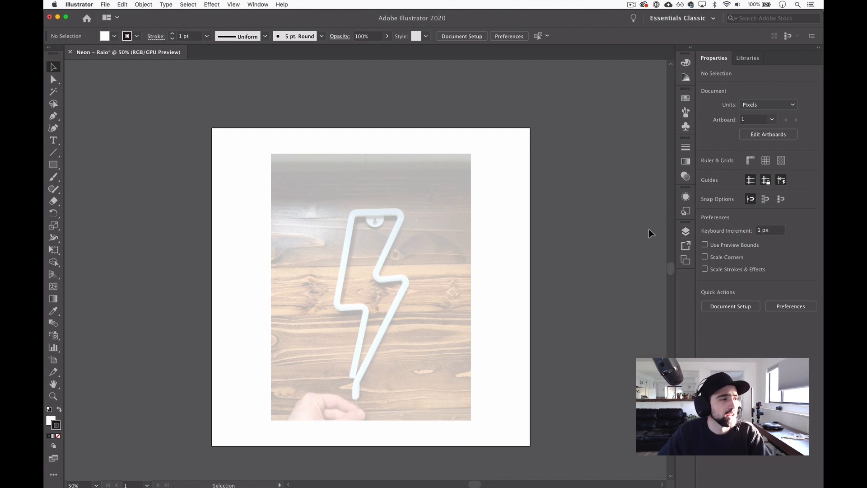
Examine the neon tube's straight runs, rounded corners and lower end at 150% zoom over the whole bolt.
key(a)
key(super+equal)
key(super+equal)
key(super+equal)
drag(465, 304, 531, 159)
drag(518, 208, 533, 157)
drag(541, 310, 540, 442)
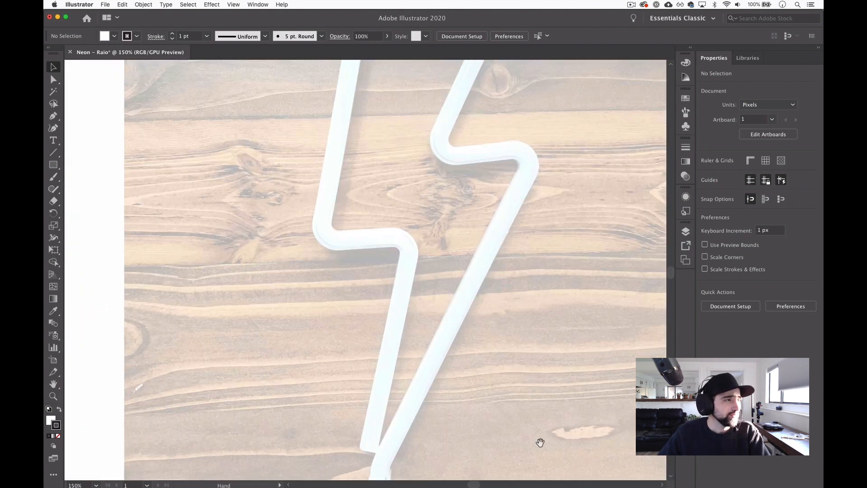
drag(590, 230, 603, 364)
drag(572, 263, 526, 388)
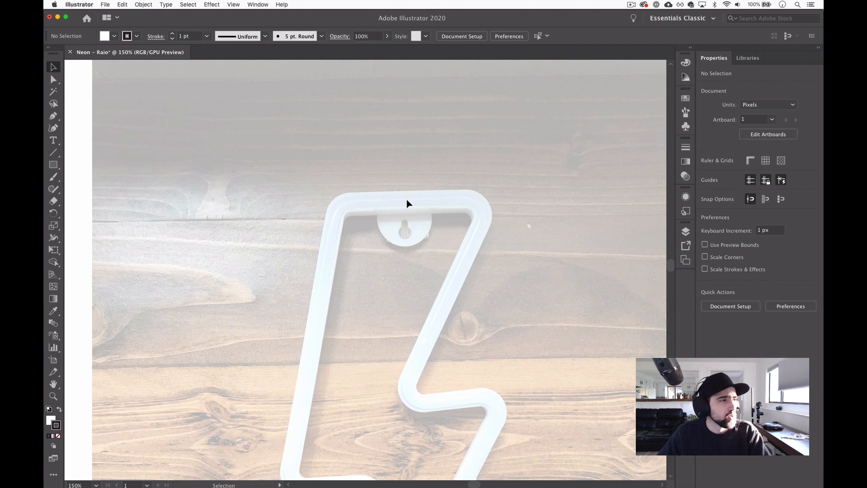
drag(556, 360, 554, 240)
drag(548, 407, 520, 286)
drag(532, 225, 499, 315)
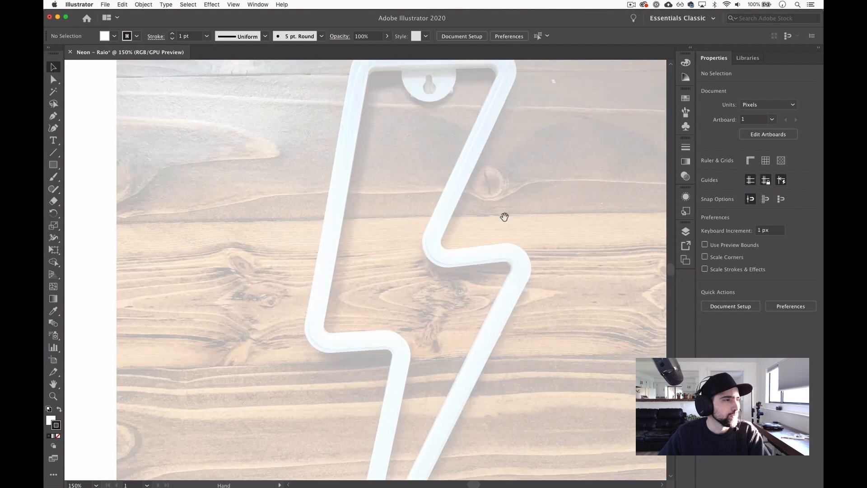
drag(503, 189, 460, 307)
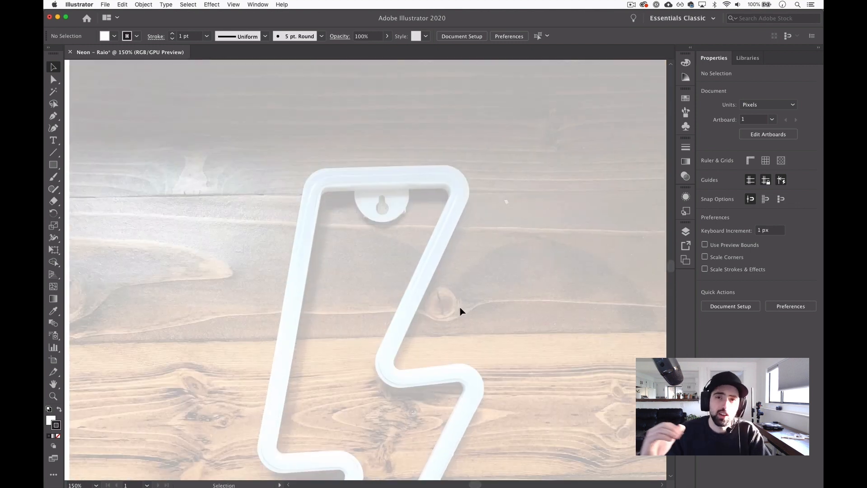
key(space)
drag(566, 369, 598, 200)
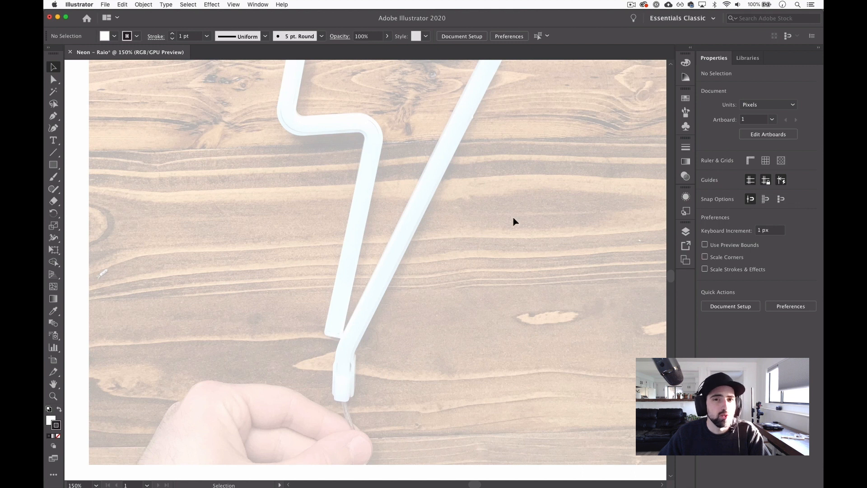
Start a straight-segment Pen path at the tube's lower tip, through the small bend, up to the bolt's middle right corner.
click(53, 128)
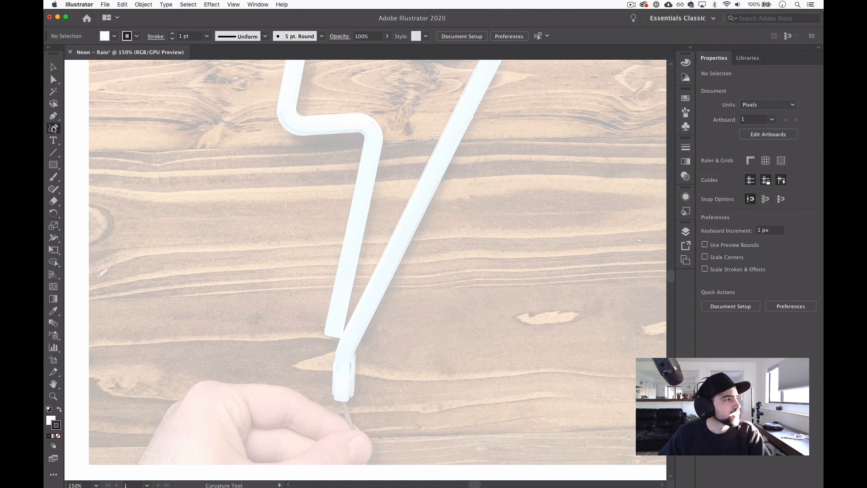
click(53, 116)
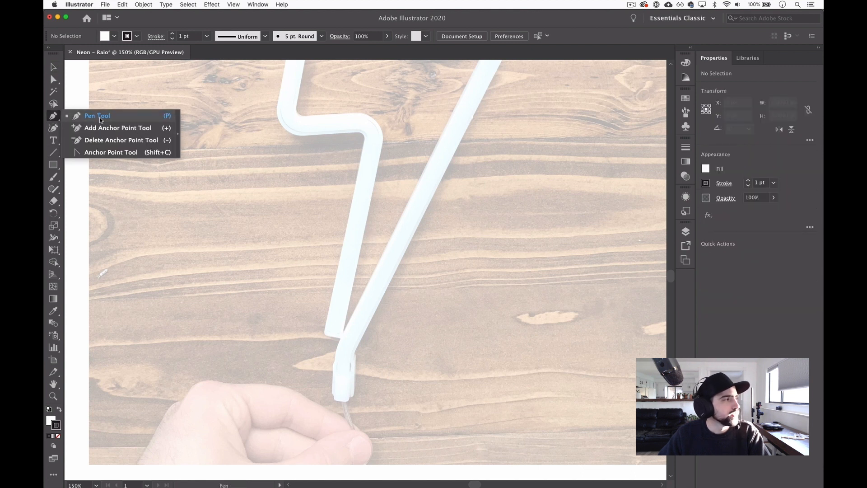
click(86, 116)
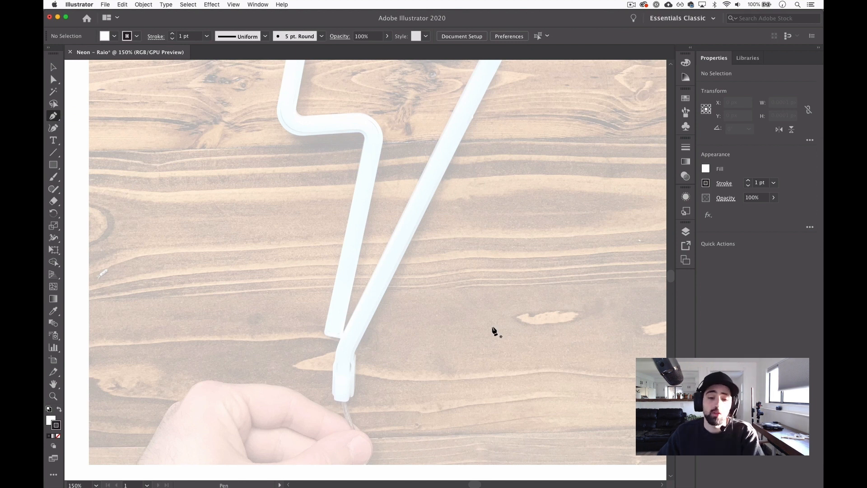
click(340, 396)
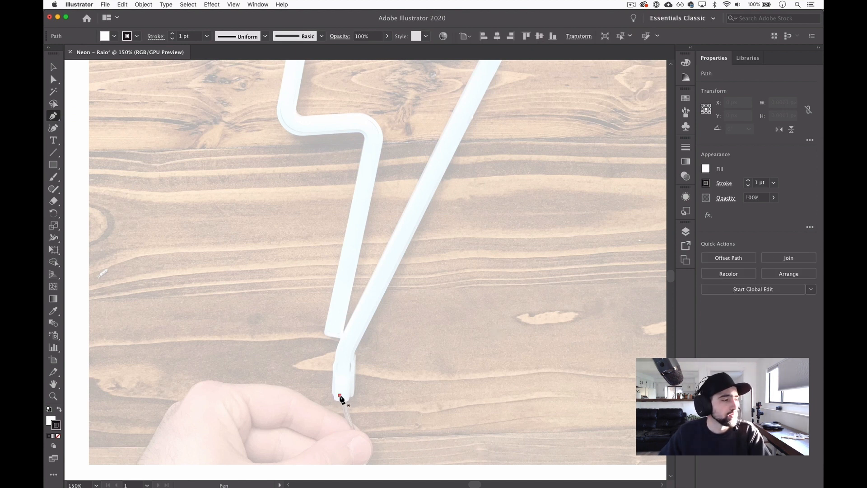
click(343, 353)
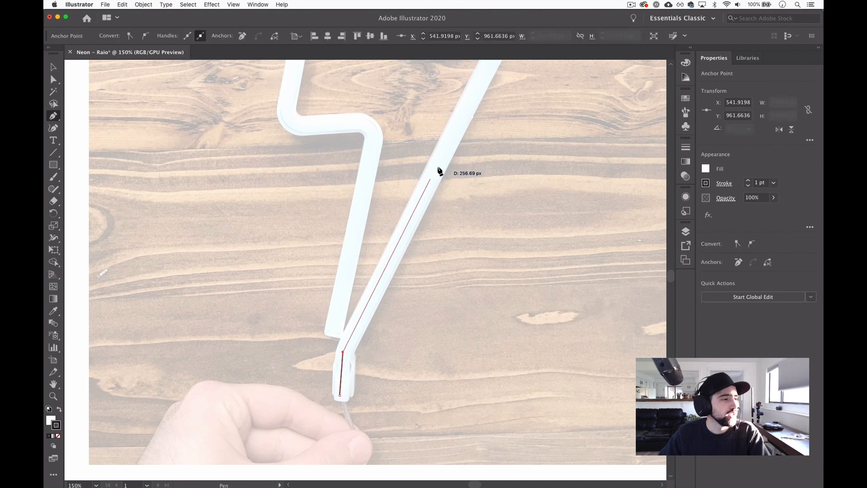
drag(434, 187, 339, 362)
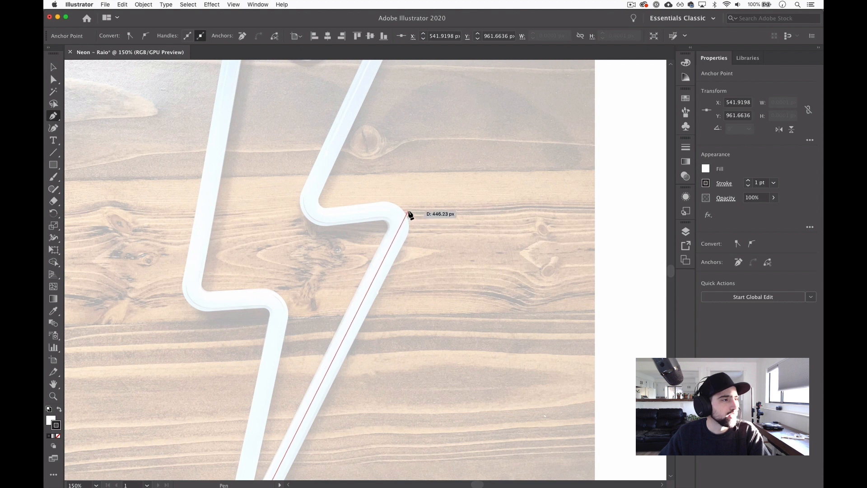
click(409, 212)
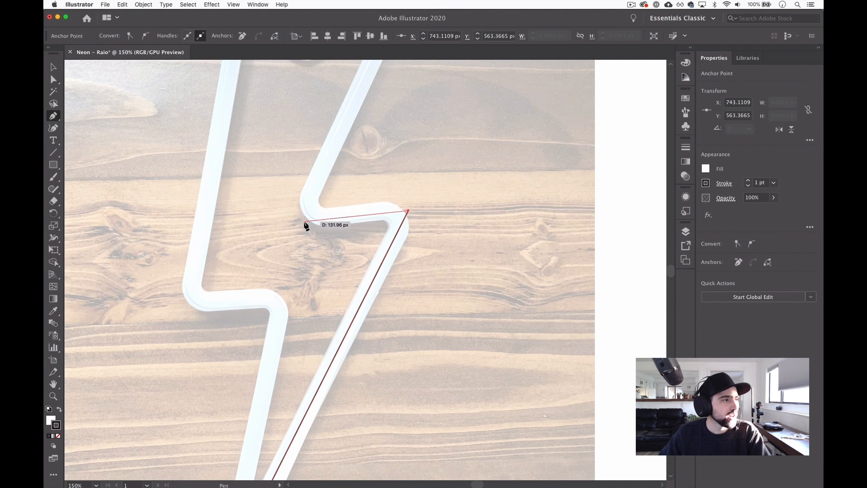
Continue the path with corner points at the right-hand inner notch, both upper corners and the outer left corner of the bolt.
click(306, 222)
drag(335, 162, 317, 342)
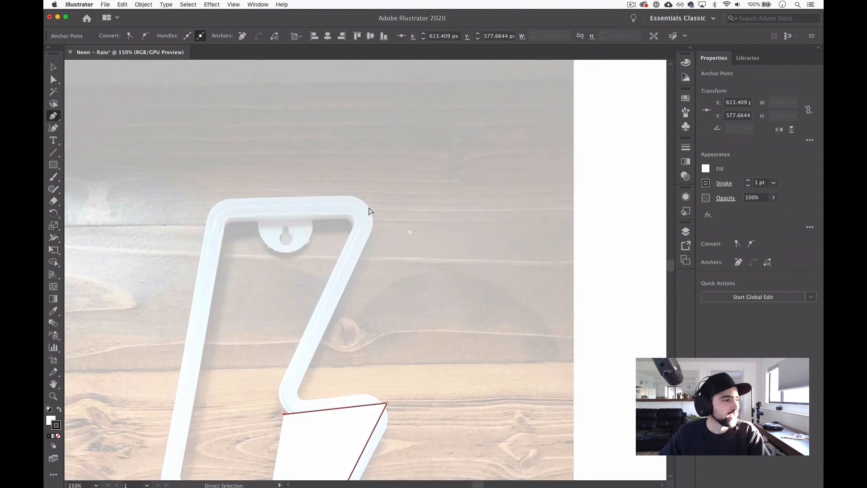
key(super+z)
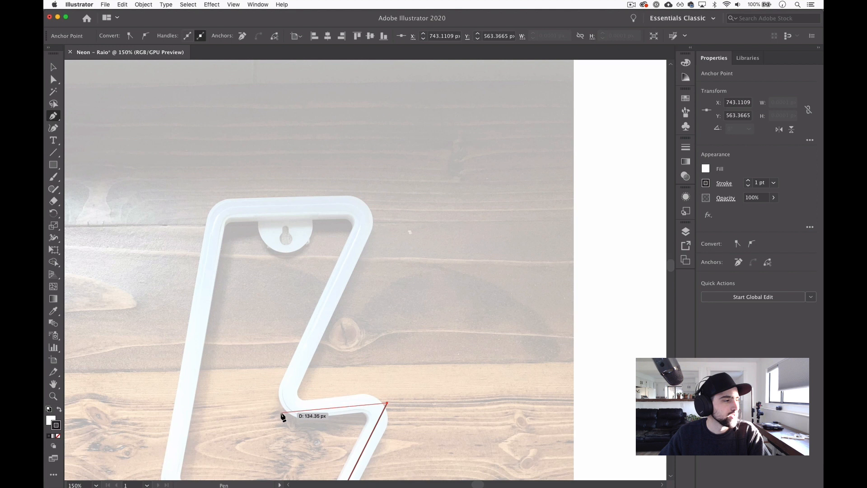
click(280, 412)
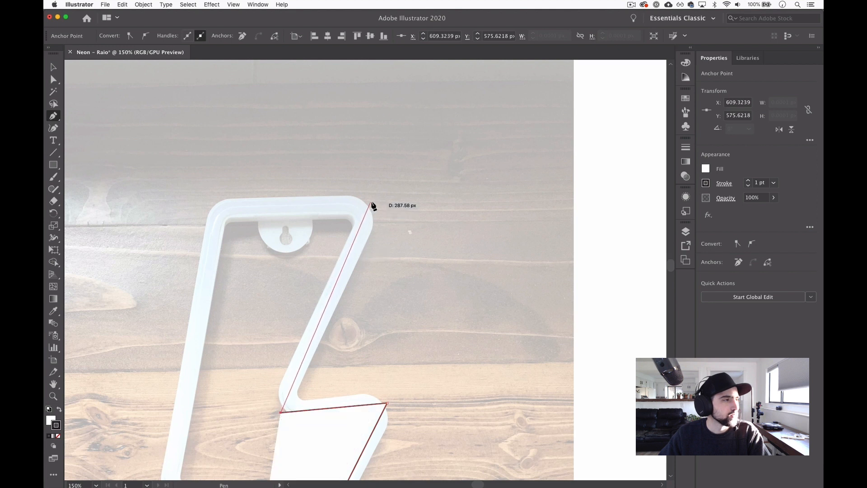
click(375, 199)
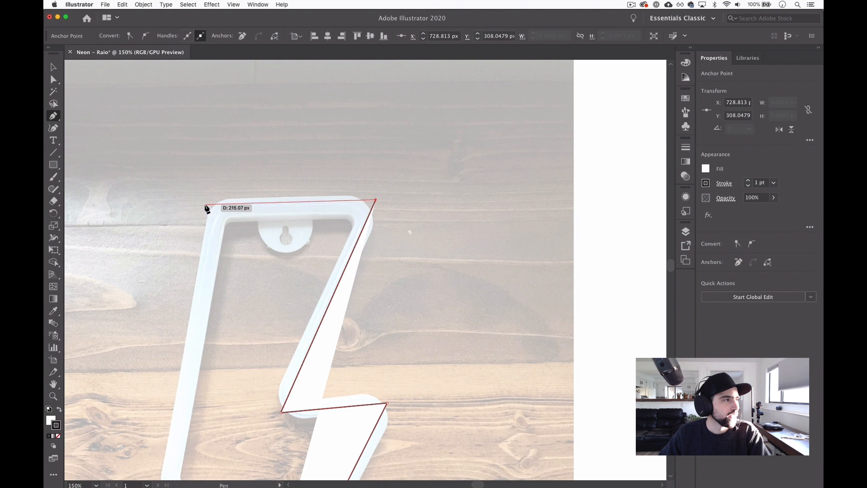
click(205, 206)
scroll(225, 250, down, 10)
scroll(225, 249, left, 3)
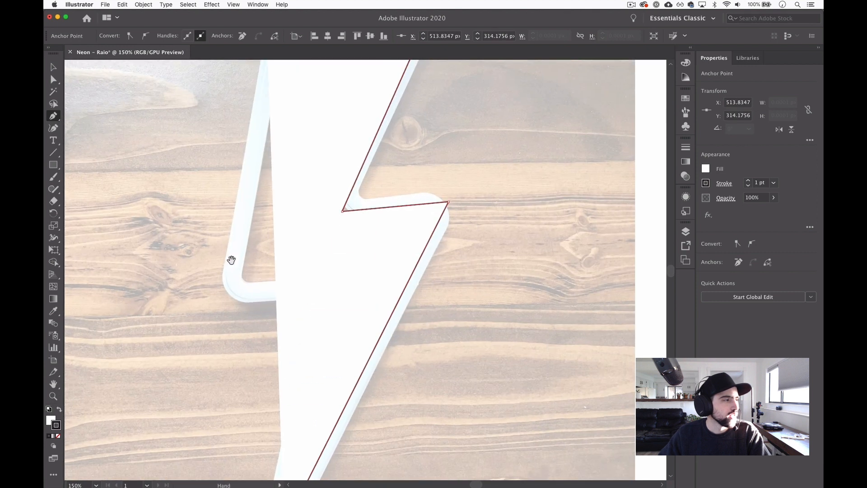
click(228, 295)
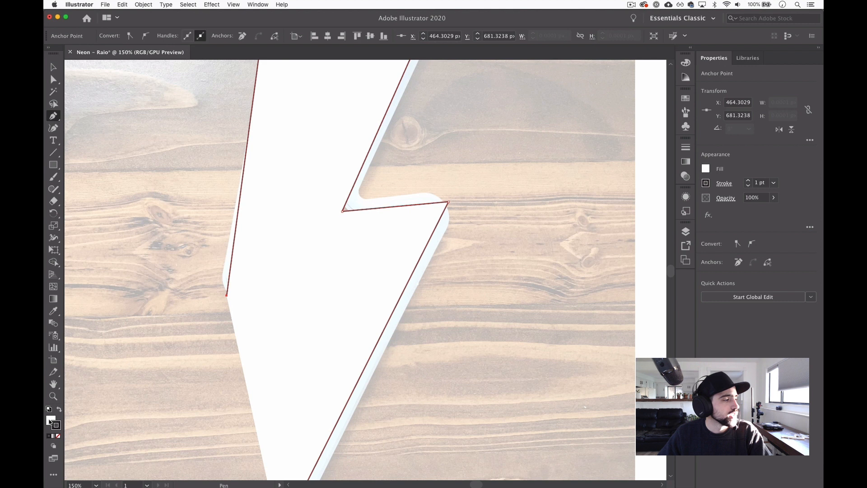
Set the bolt path's fill to none, keeping its 1 pt stroke.
click(50, 420)
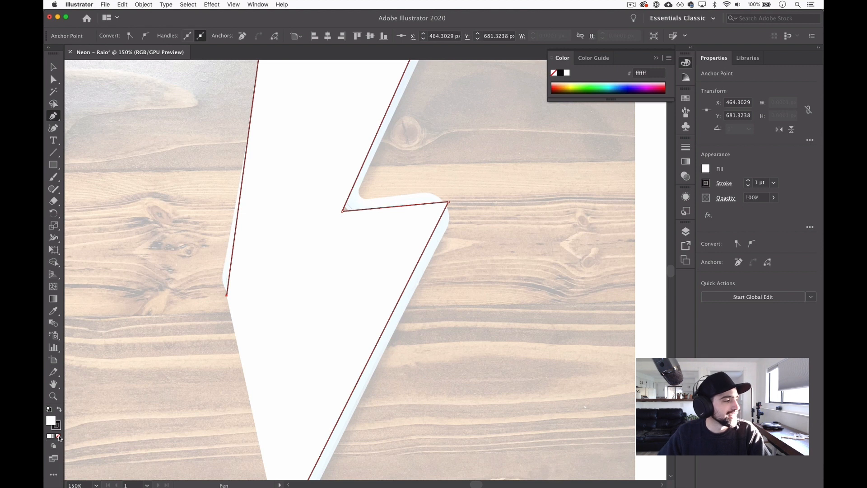
click(58, 436)
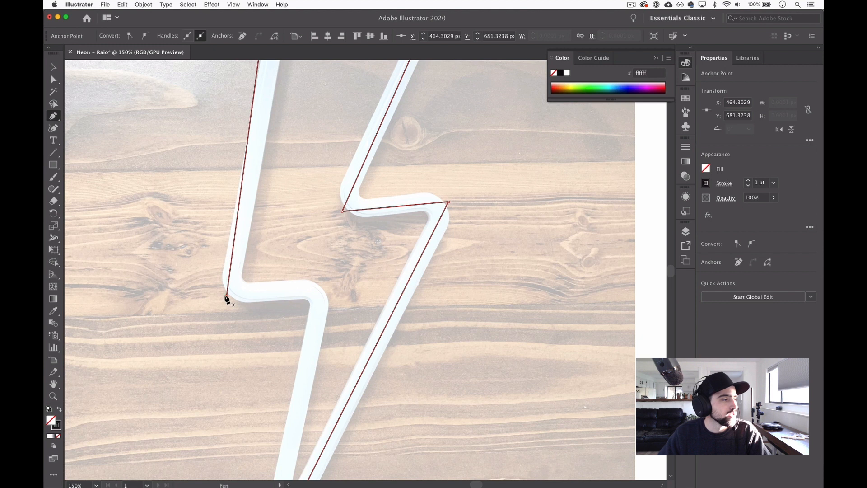
click(334, 286)
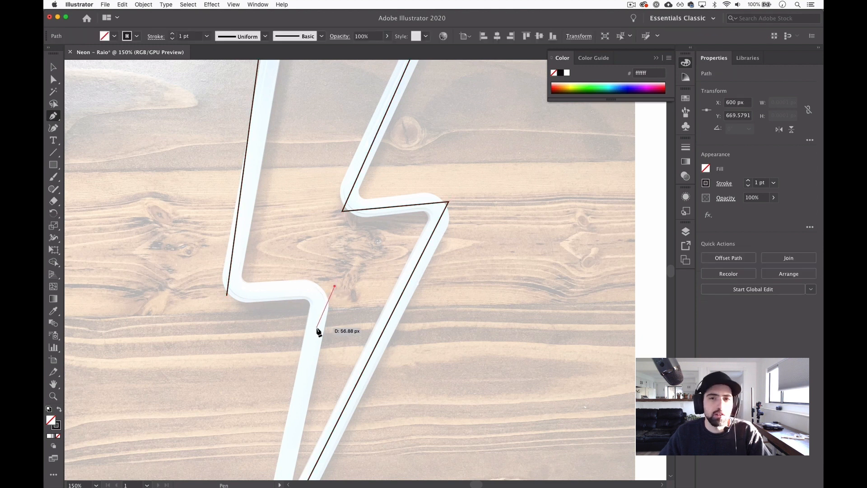
key(ctrl+z)
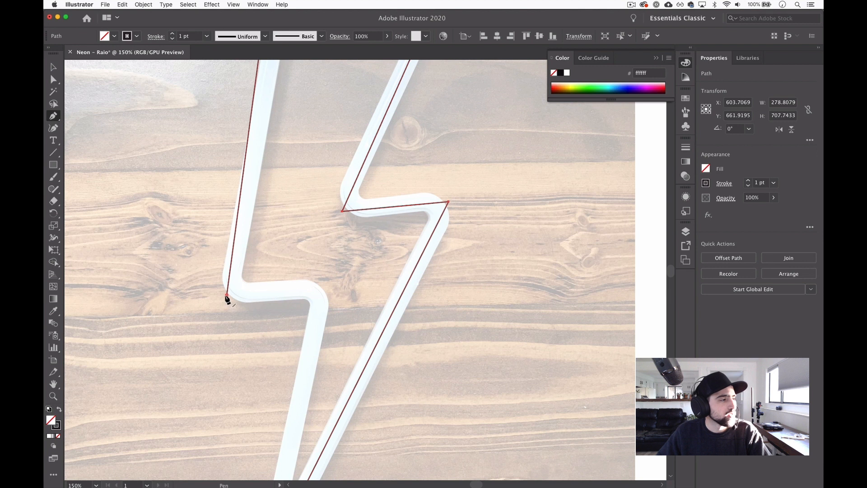
Resume the path at the bolt's outer left corner, trace the lower inner corner and the tube's loose end, and leave it open.
click(228, 296)
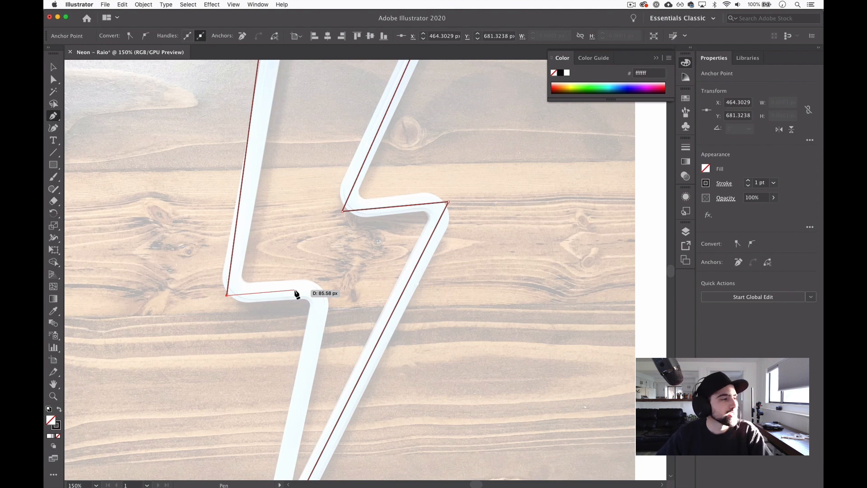
click(330, 290)
drag(322, 336, 340, 212)
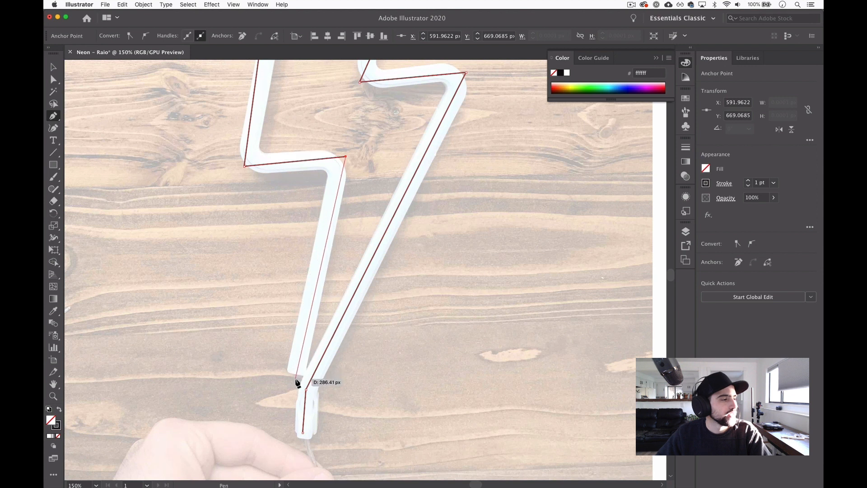
click(297, 367)
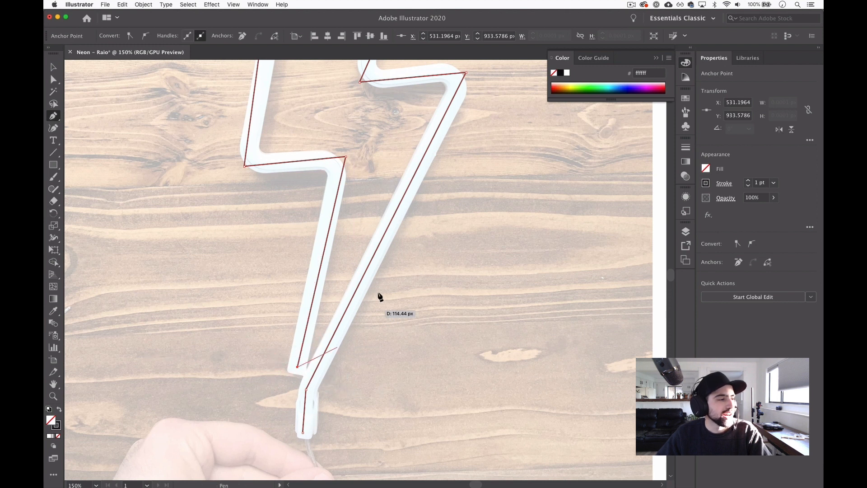
key(Escape)
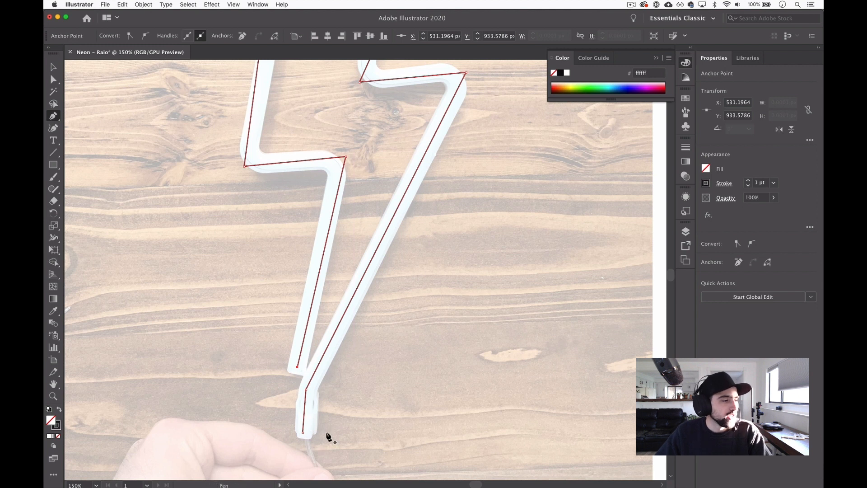
Try tracing a second Pen path along the bolt's outer right side with a curved middle corner, and undo it.
drag(326, 433, 332, 386)
key(super+z)
click(325, 432)
scroll(340, 387, up, 5)
scroll(341, 387, right, 2)
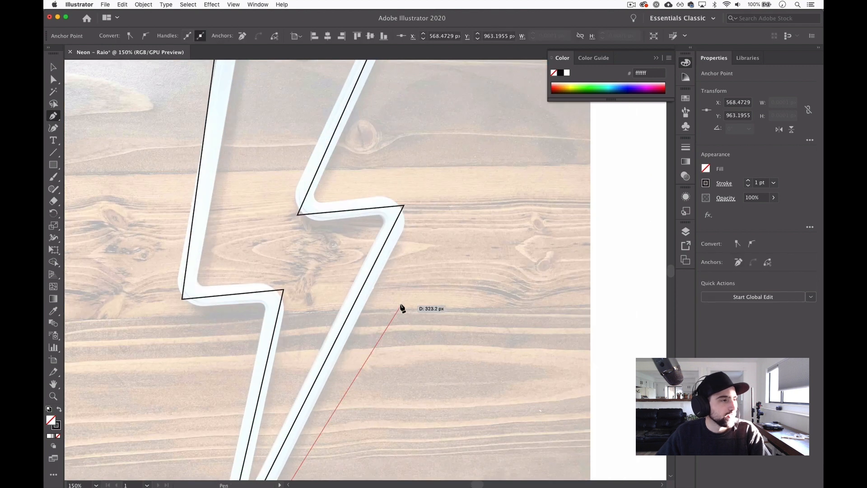
drag(410, 234, 414, 221)
drag(390, 193, 353, 198)
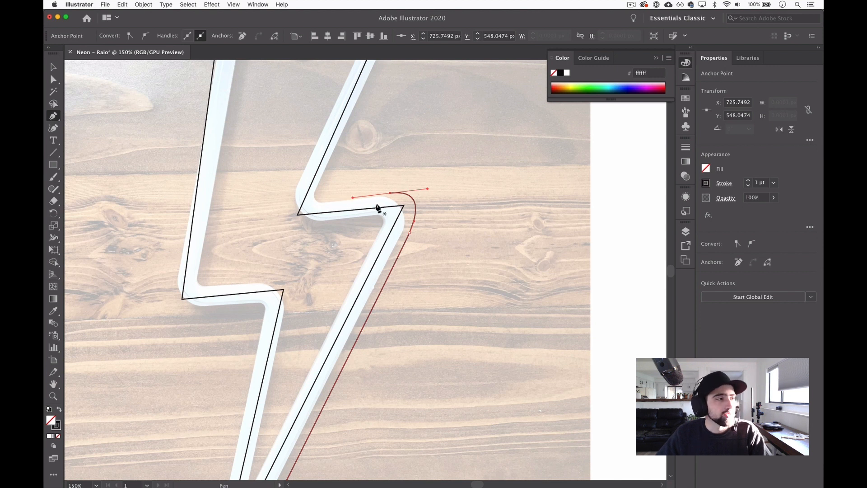
key(super+z)
key(super+z)
drag(529, 226, 545, 115)
drag(519, 242, 469, 296)
key(super+z)
key(super+z)
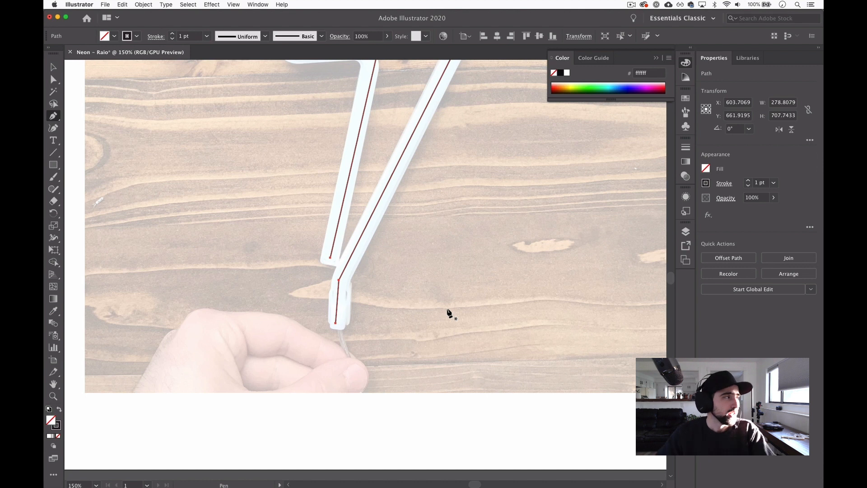
Round all corners of the bolt path together to about 32.7 px using the live corner widgets.
click(53, 67)
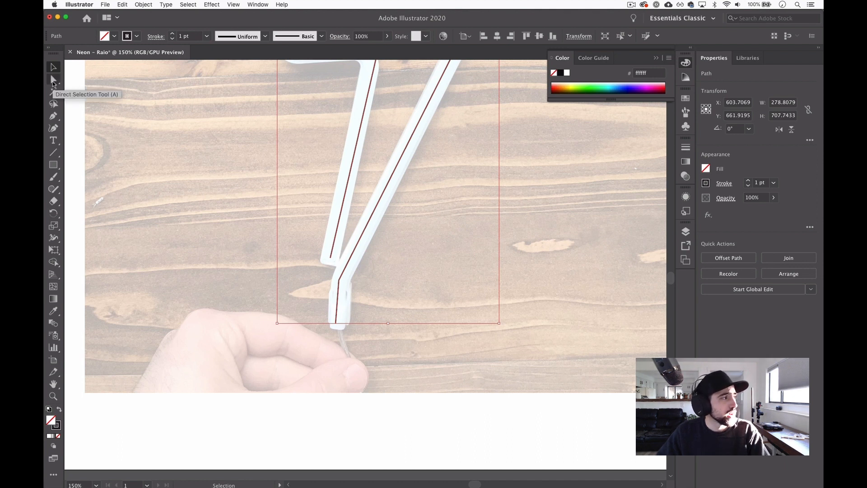
click(54, 80)
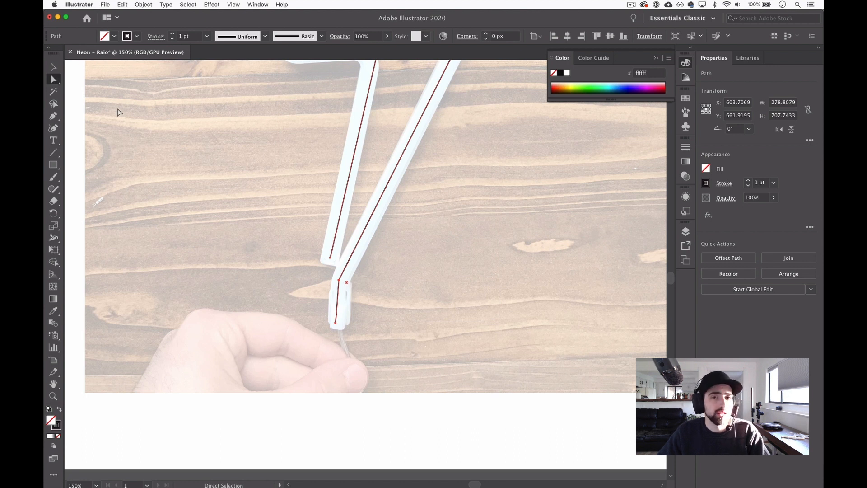
key(v)
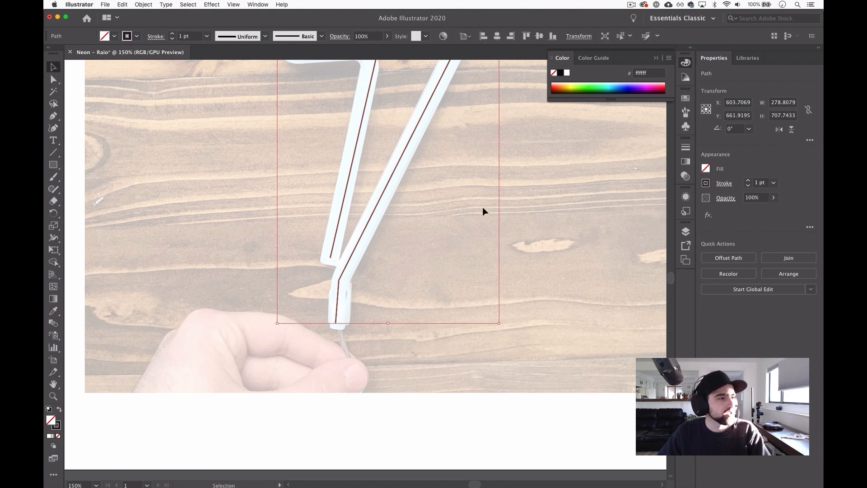
key(a)
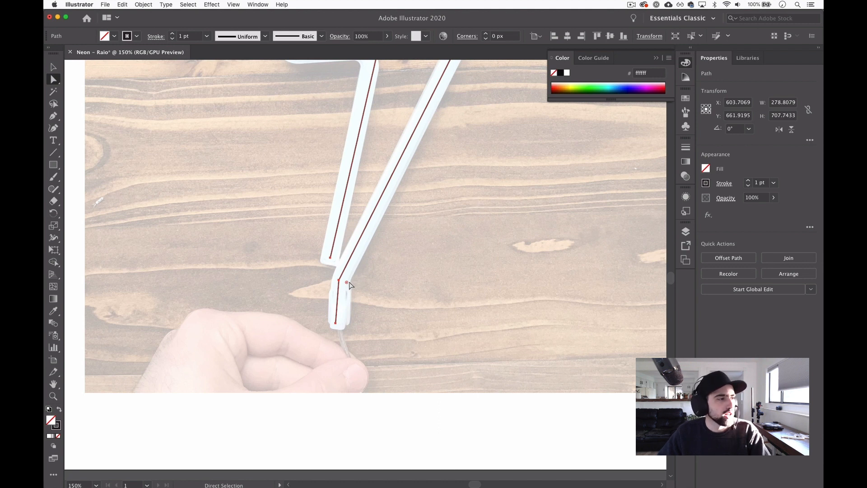
key(super+equal)
key(super+equal)
key(super+equal)
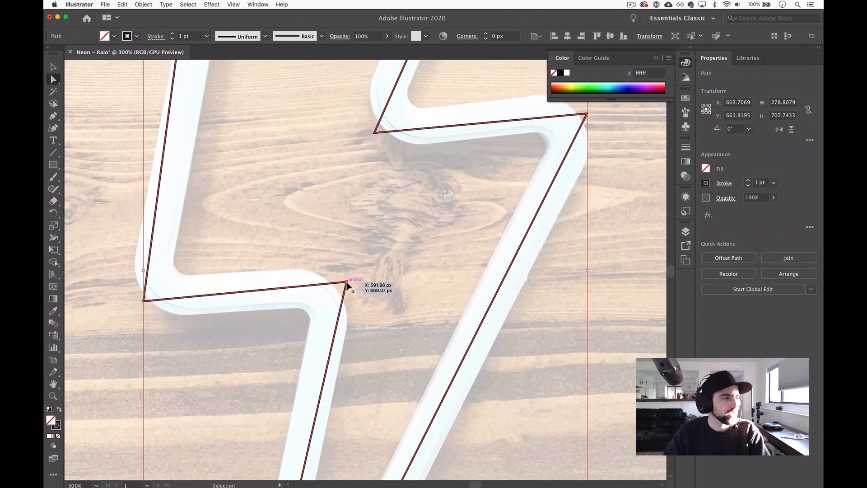
key(space)
drag(354, 369, 352, 194)
drag(361, 302, 483, 85)
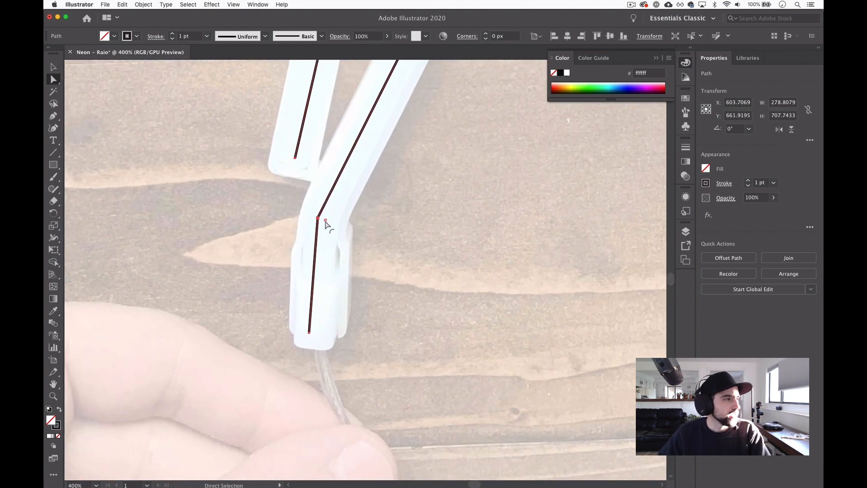
drag(326, 222, 359, 230)
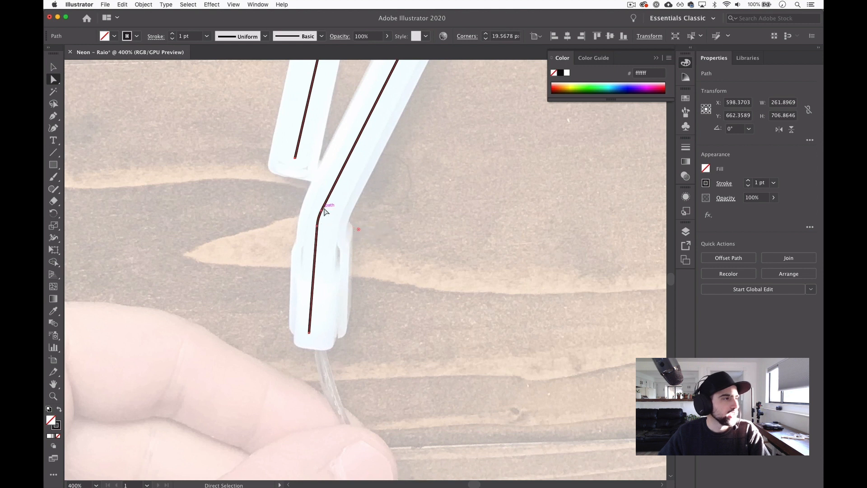
drag(359, 230, 386, 237)
Examine how the rounded path follows the photographed tube at each corner and along the whole bolt.
drag(410, 137, 350, 286)
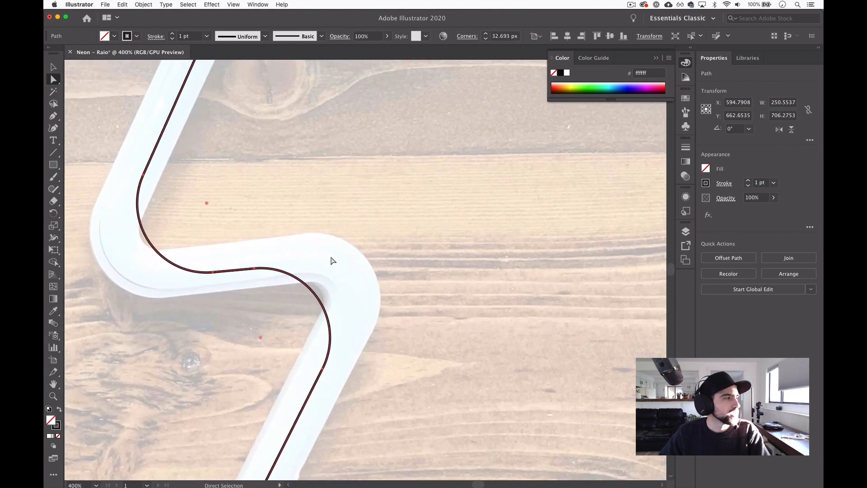
drag(203, 180, 354, 219)
key(super+minus)
key(super+minus)
key(super+minus)
key(super+minus)
key(super+minus)
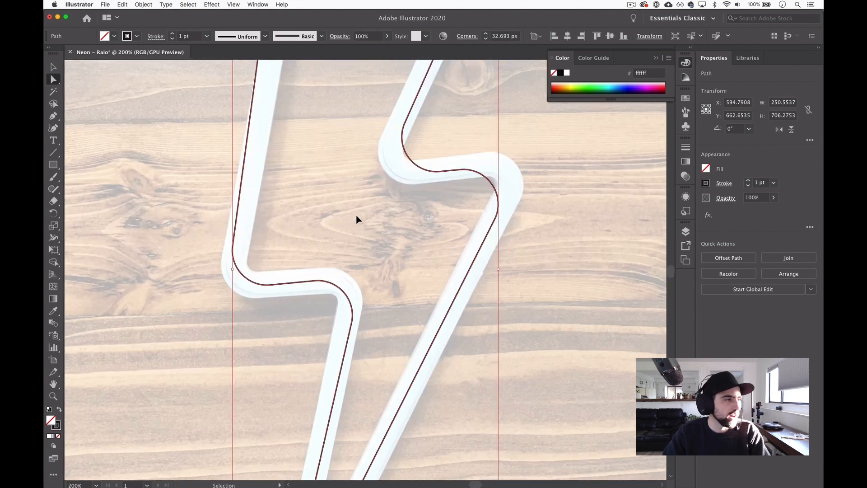
key(super+equal)
key(a)
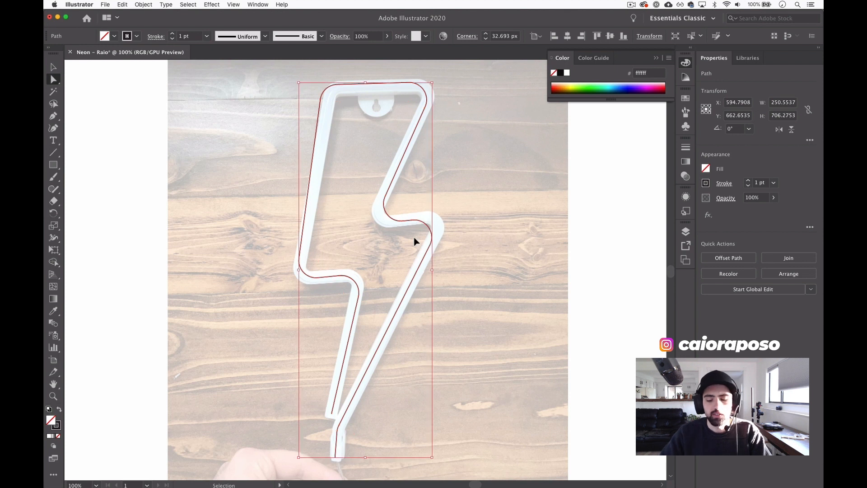
Tighten the rounding of the bolt's right-hand outer corner and inner notch to fit the tube, with the notch at about 19.9 px.
key(super+equal)
key(super+equal)
key(super+equal)
key(space)
drag(545, 195, 449, 286)
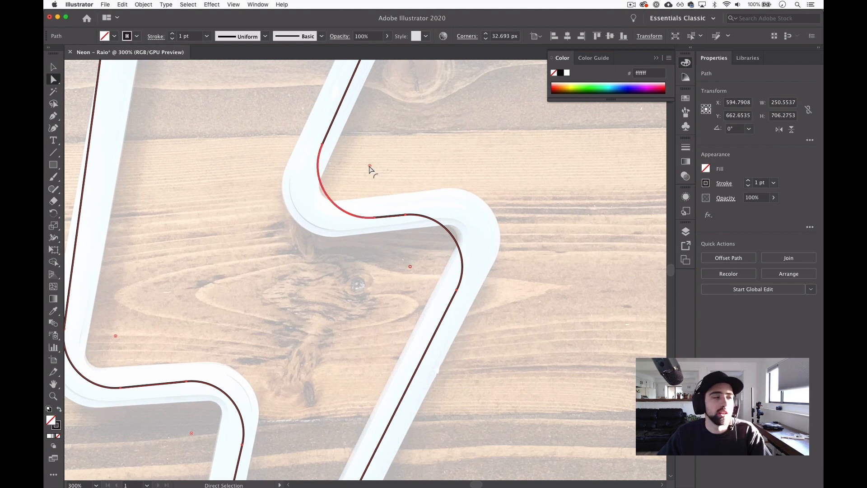
drag(410, 266, 400, 248)
scroll(352, 225, up, 3)
scroll(352, 226, left, 3)
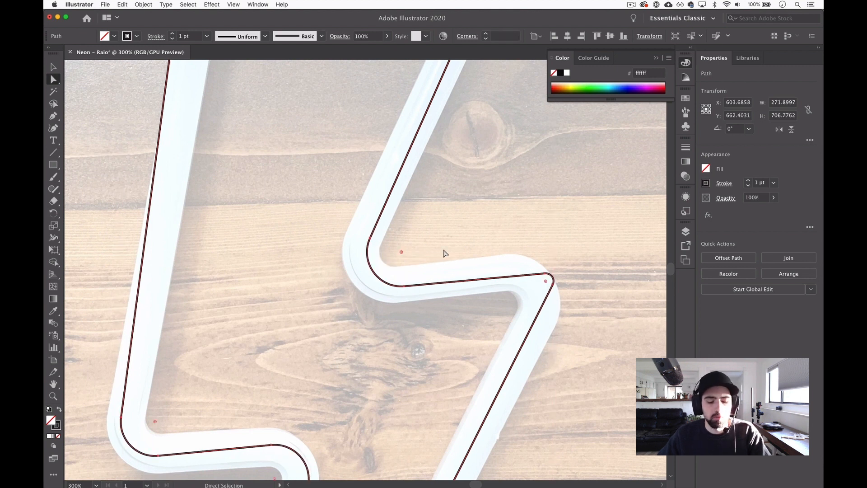
key(super+z)
drag(430, 232, 427, 236)
drag(404, 252, 397, 255)
Tighten the upper right corner's rounding to follow the tube and widen the upper left corner's radius to about 37.2 px.
scroll(446, 191, up, 10)
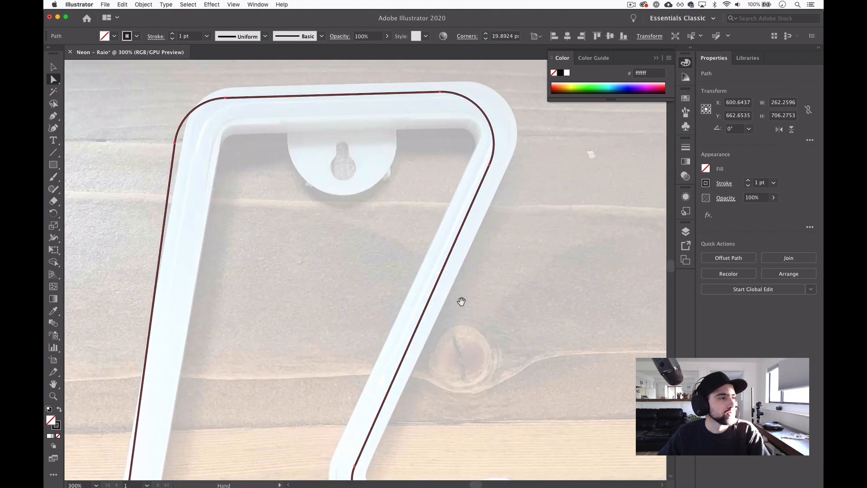
click(443, 308)
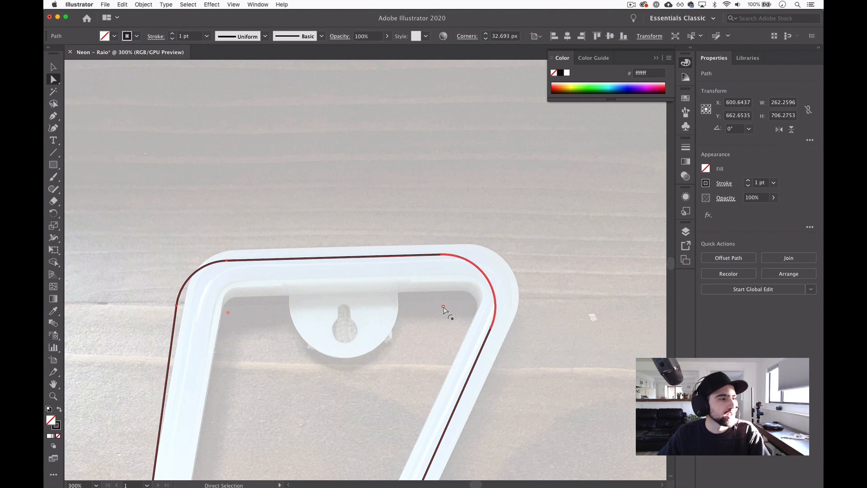
drag(444, 308, 457, 299)
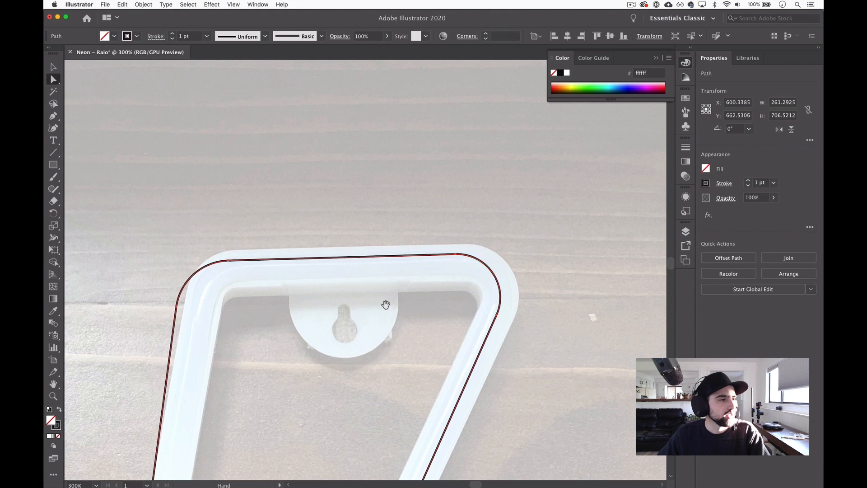
drag(385, 304, 556, 294)
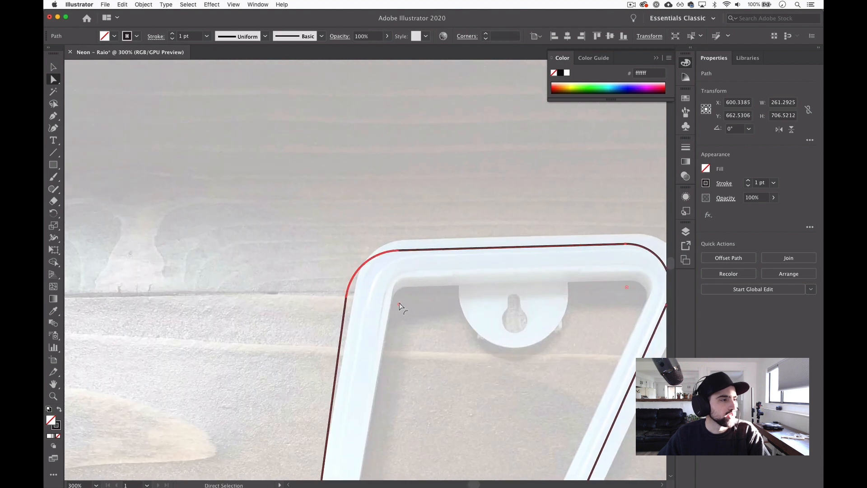
drag(399, 305, 407, 310)
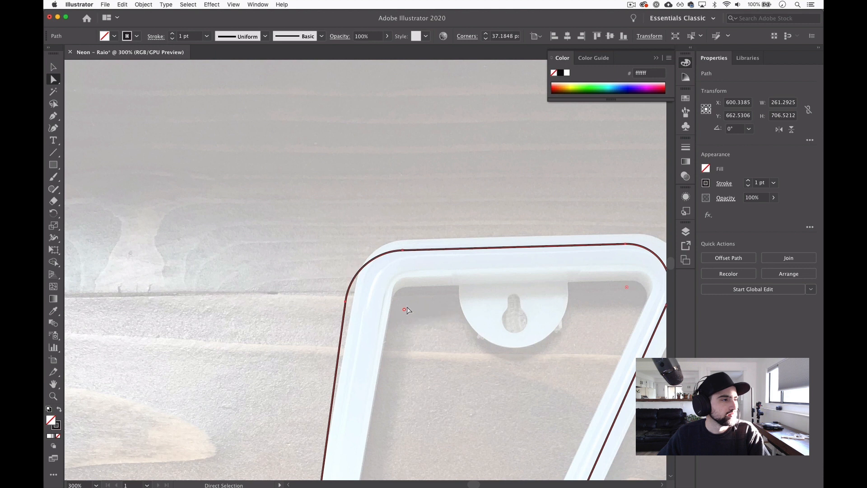
Reduce the bolt's outer left corner radius to about 29.1 px and the adjacent lower inner corner's to about 26.5 px.
scroll(412, 334, down, 15)
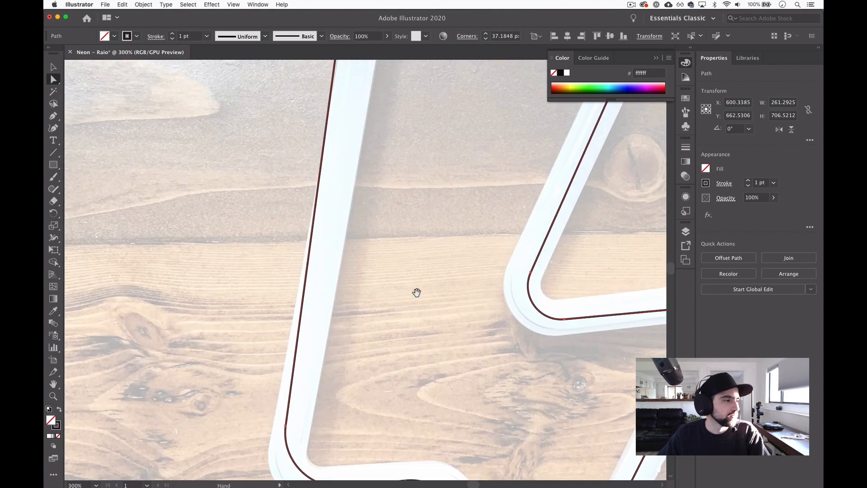
scroll(416, 293, down, 5)
drag(389, 215, 381, 223)
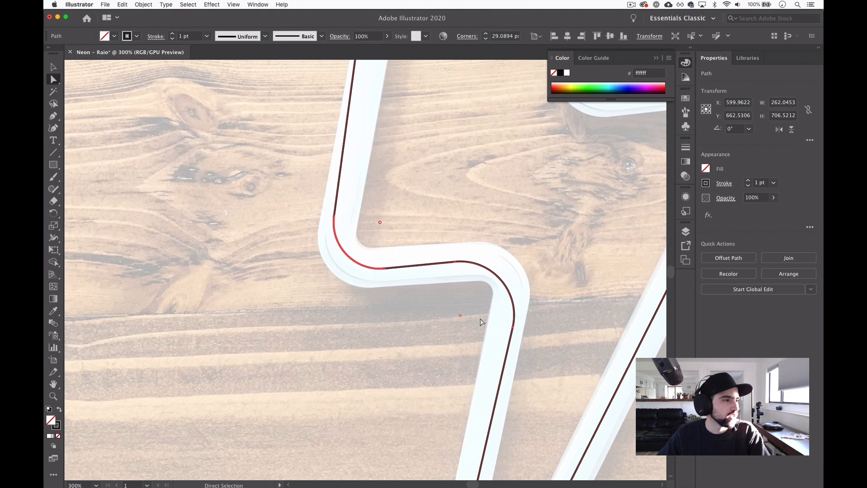
drag(460, 319, 482, 310)
scroll(557, 342, down, 10)
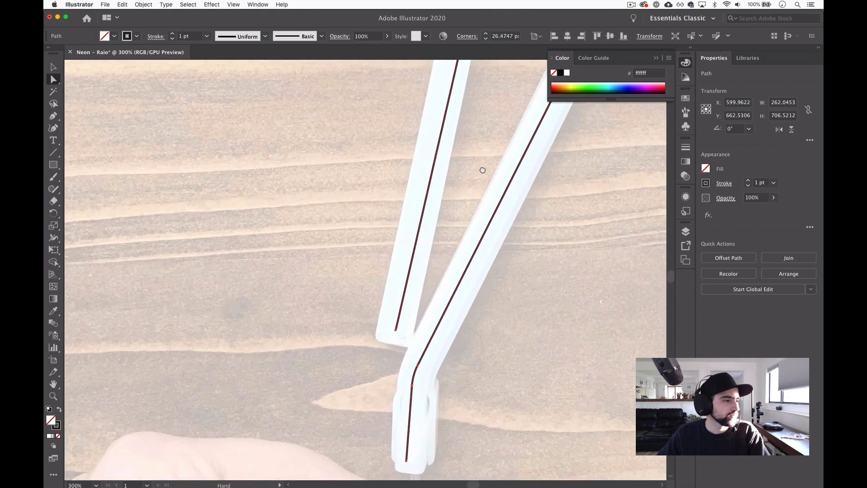
Reposition the bolt's upper left corner point over the tube's centre, round it to about 34.8 px, and deselect the path.
key(super+0)
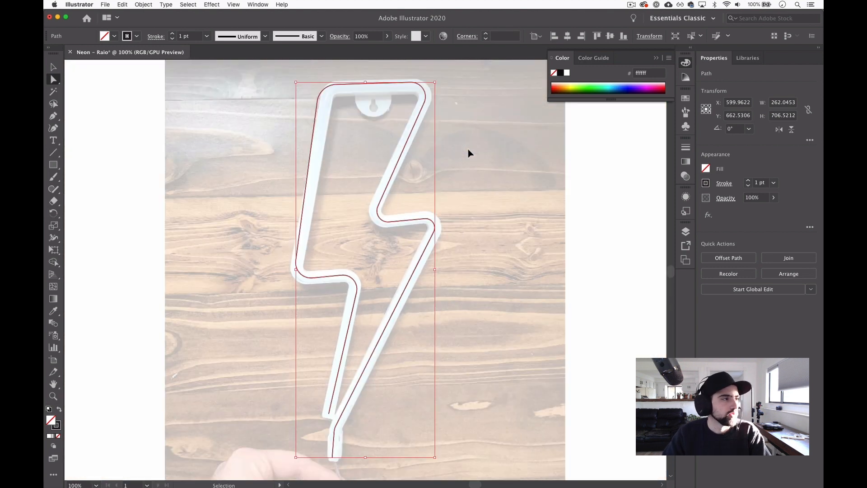
key(super+1)
key(a)
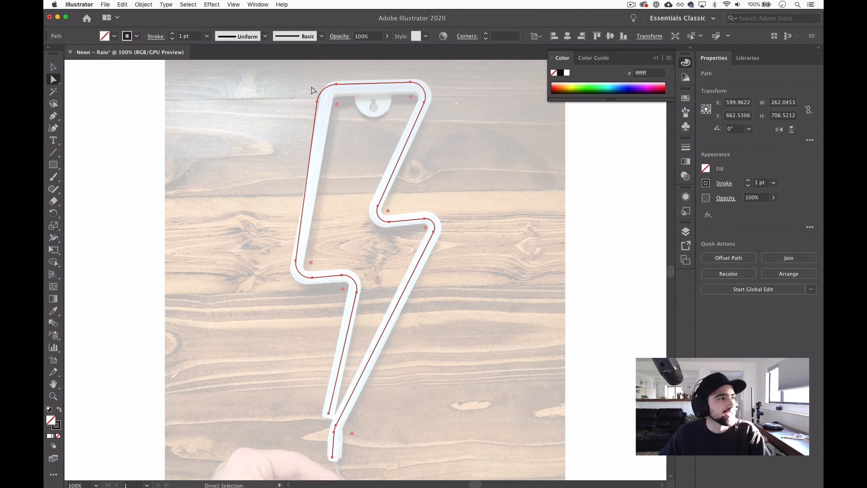
click(337, 104)
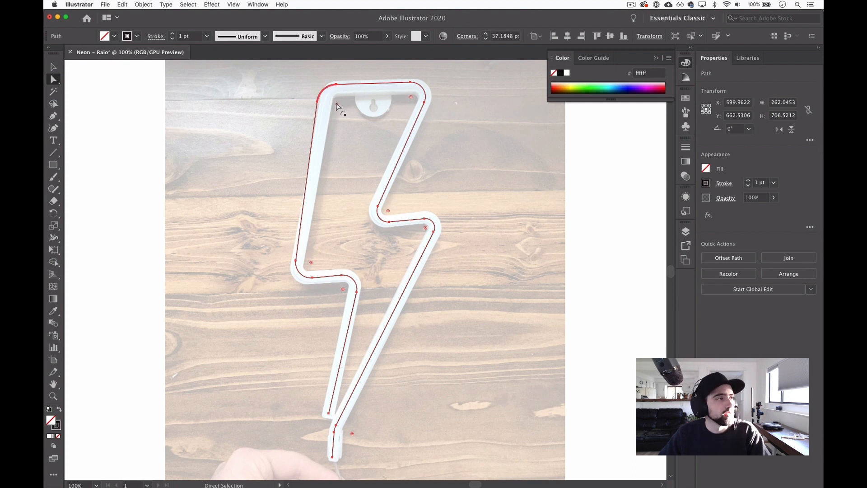
drag(337, 105, 298, 75)
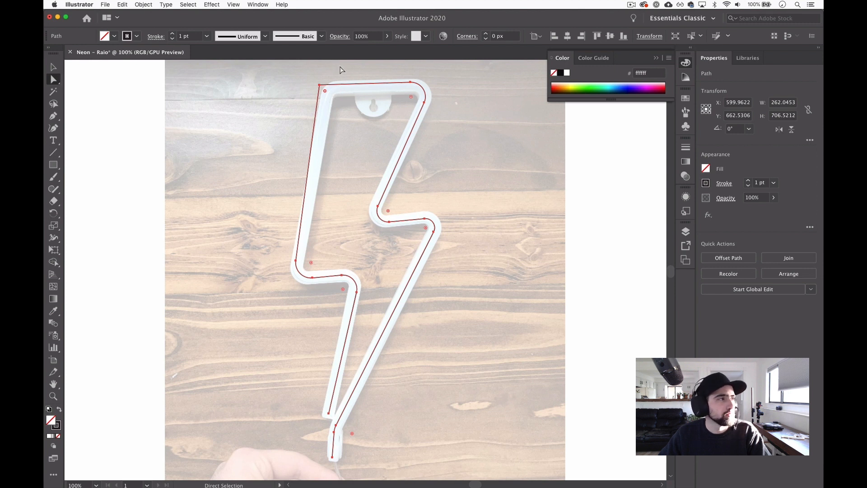
drag(321, 86, 329, 87)
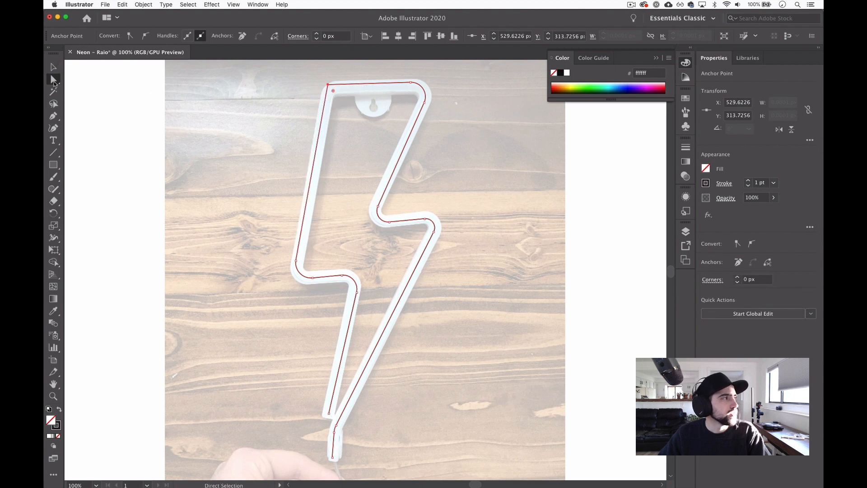
drag(333, 90, 345, 106)
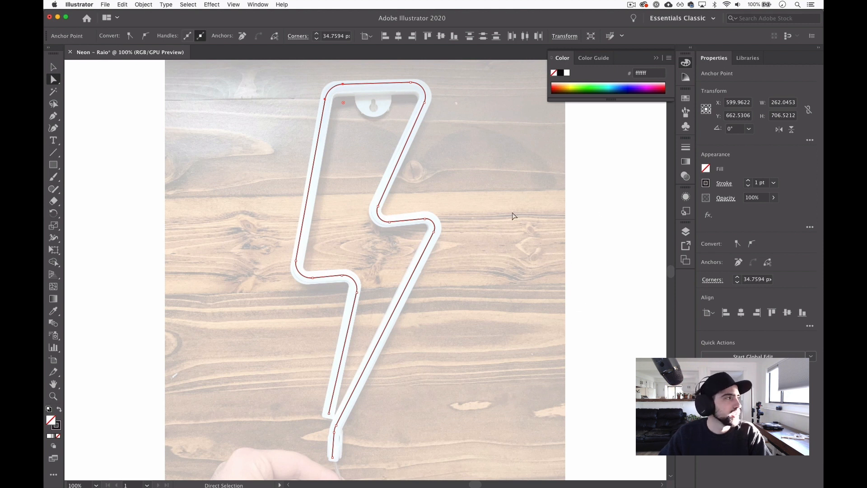
key(v)
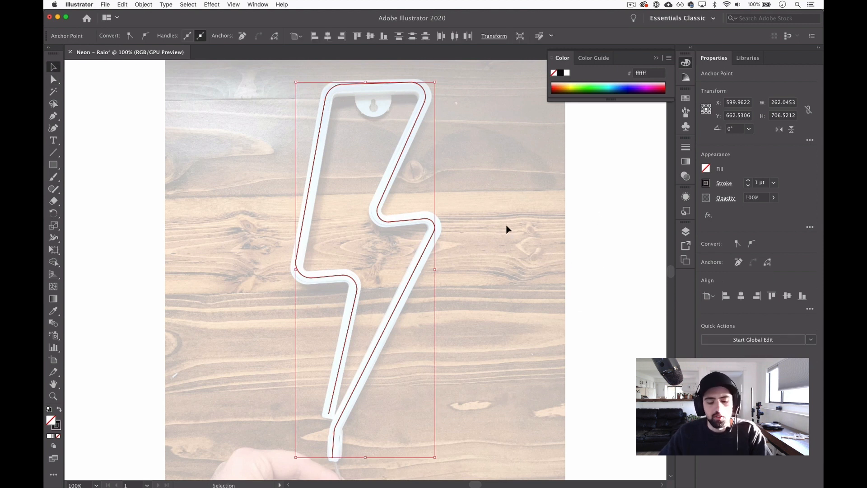
click(506, 229)
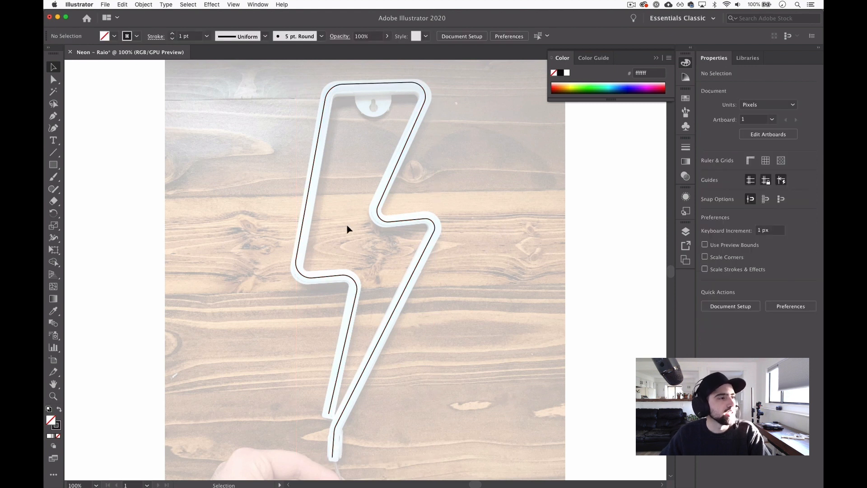
Duplicate the Linhas layer, and lock and hide the original as a backup.
click(686, 232)
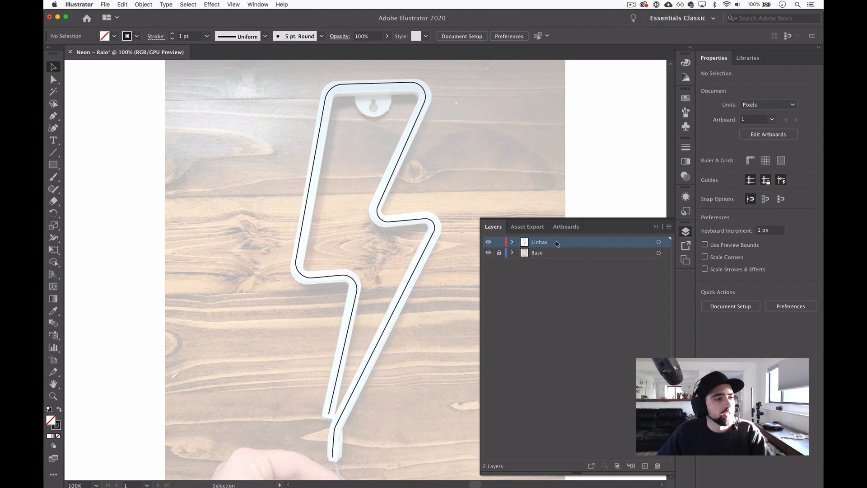
drag(558, 246, 645, 466)
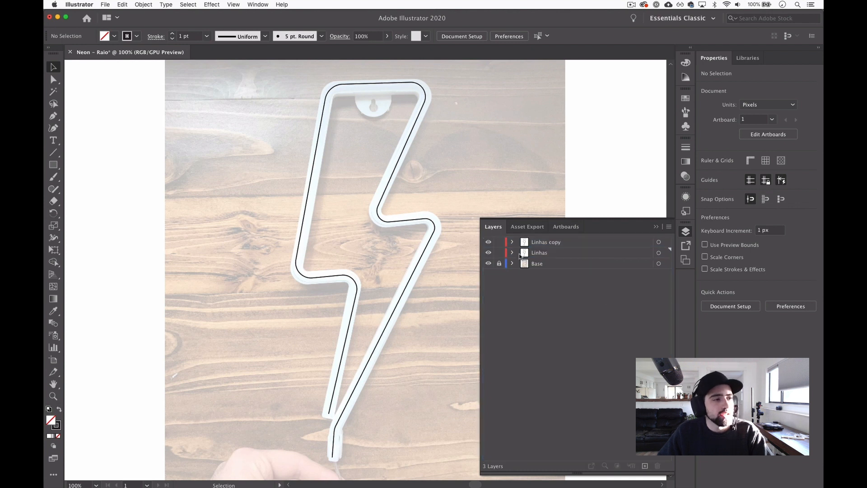
click(498, 254)
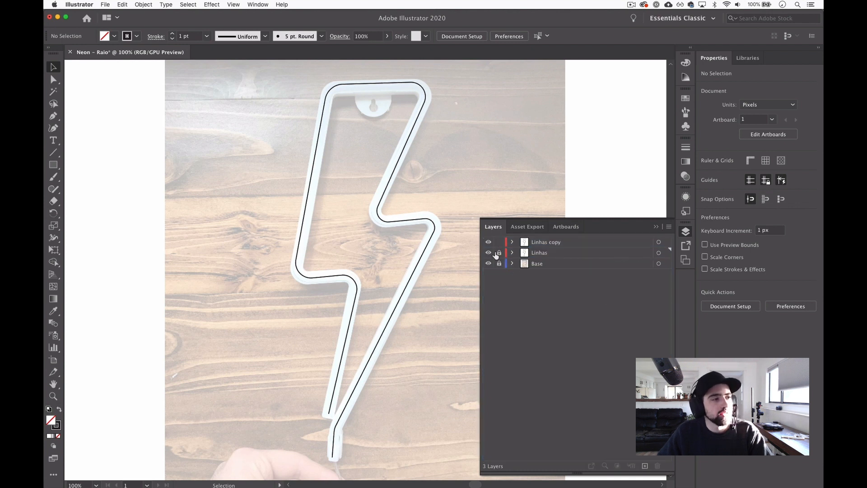
click(488, 252)
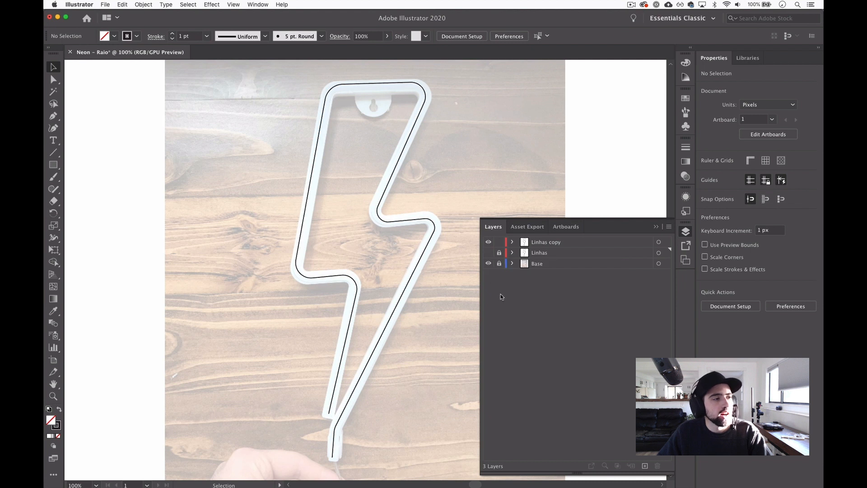
Compare the original Linhas layer with its copy by toggling their visibility, leaving only the copy shown above Base.
click(488, 242)
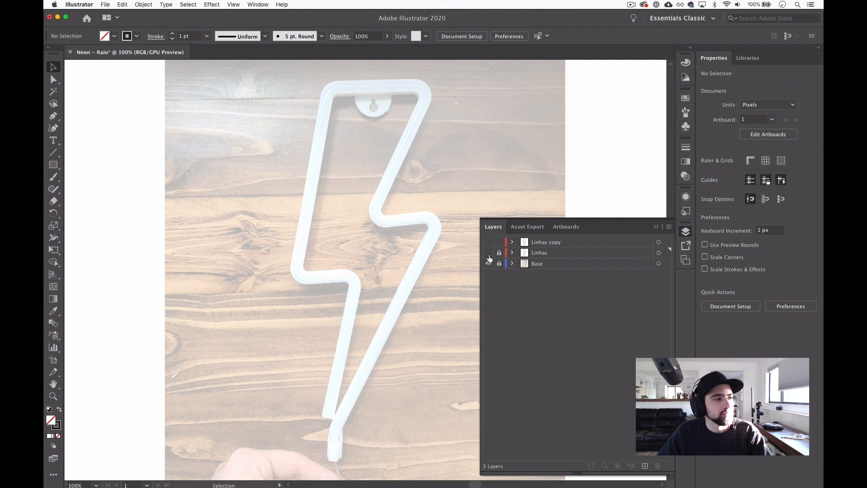
click(488, 252)
click(488, 252)
click(488, 253)
click(488, 253)
click(488, 242)
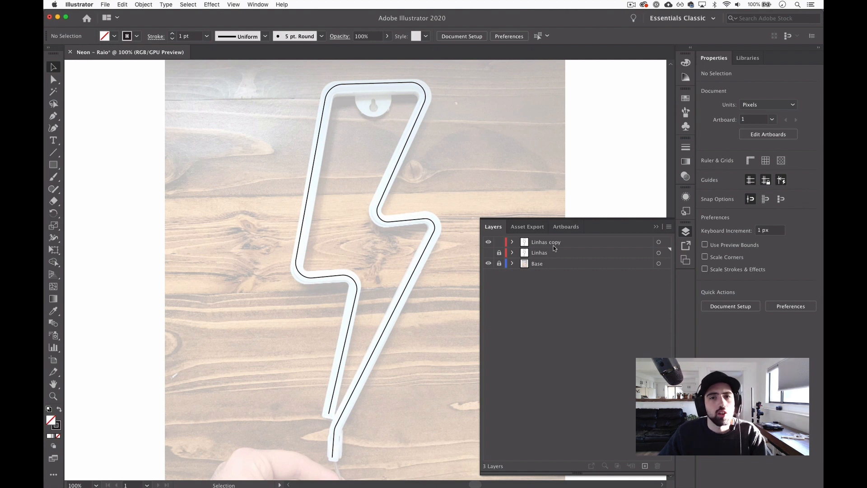
Rename the Linhas copy layer as Path and expand it to list its contents.
double_click(552, 244)
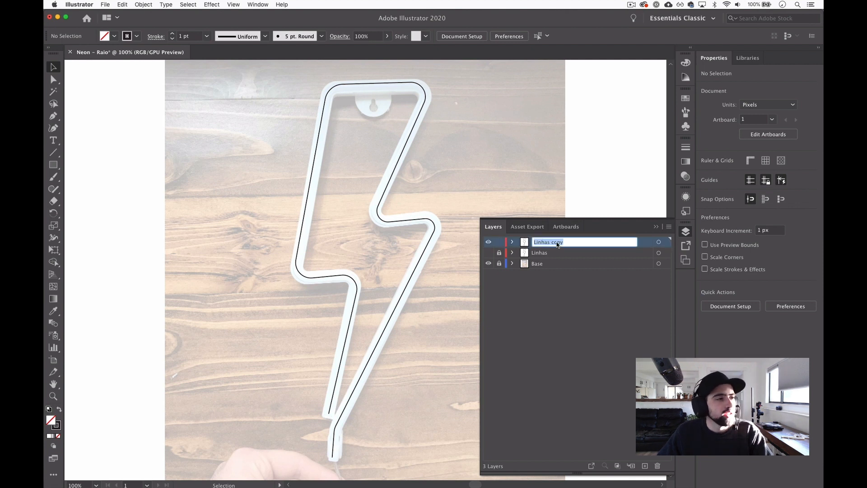
text(Path)
key(Return)
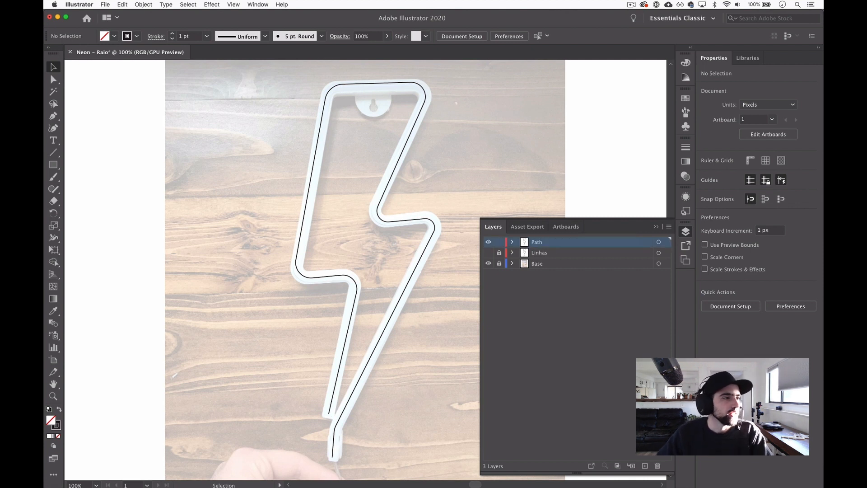
click(512, 242)
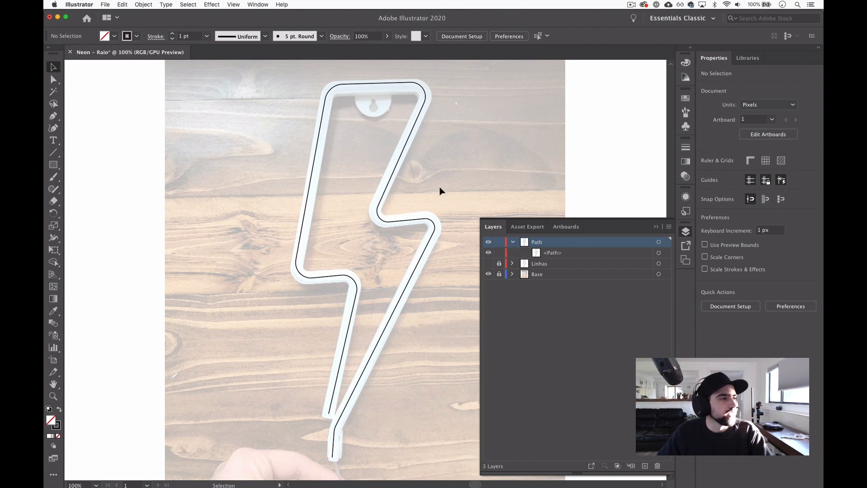
Select the bolt path and raise its stroke weight to 20 pt.
key(super+a)
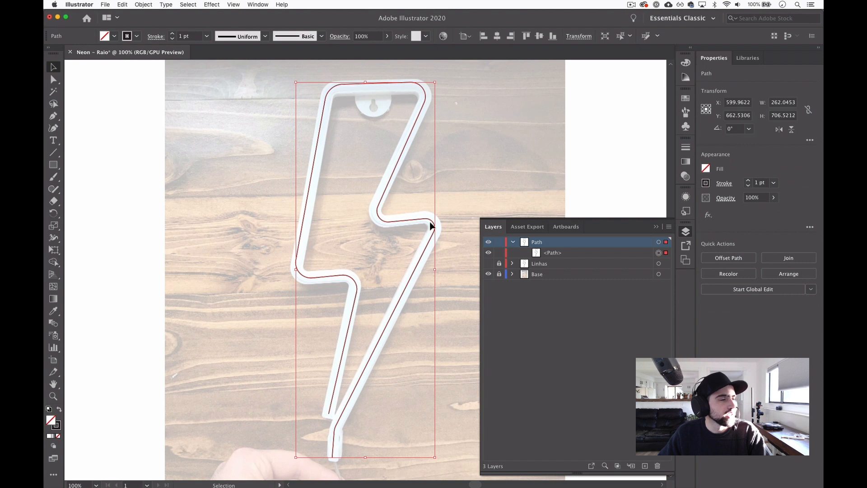
click(173, 34)
click(173, 35)
click(172, 34)
click(173, 35)
click(173, 34)
click(172, 34)
click(172, 34)
click(172, 34)
click(173, 34)
click(173, 35)
click(173, 34)
click(173, 34)
click(172, 35)
click(172, 34)
click(173, 35)
click(173, 34)
click(172, 34)
click(173, 34)
click(173, 34)
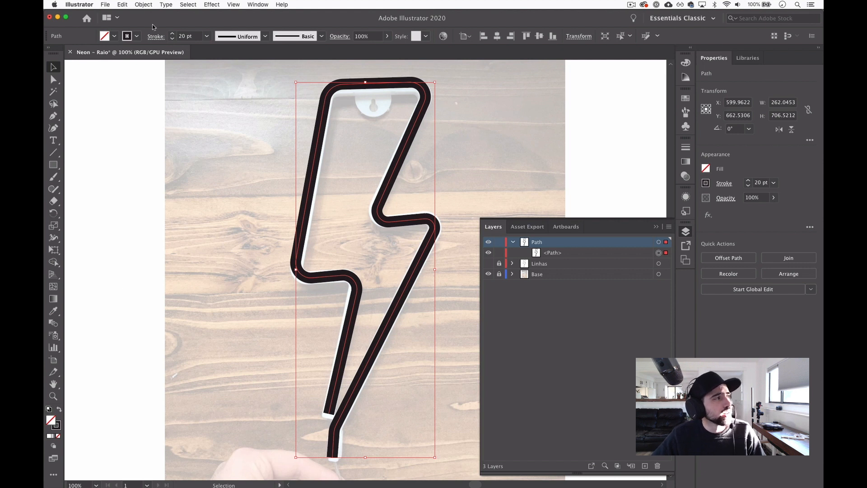
Give the bolt's 20 pt stroke round caps at its open ends.
click(156, 36)
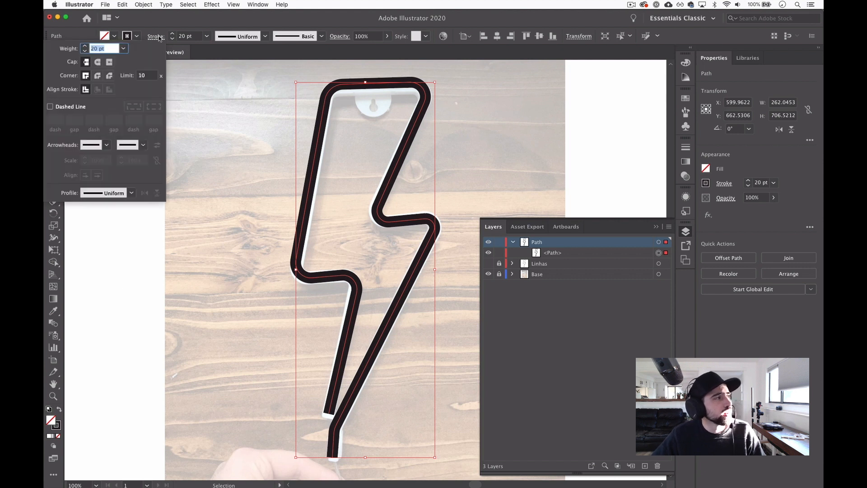
click(98, 63)
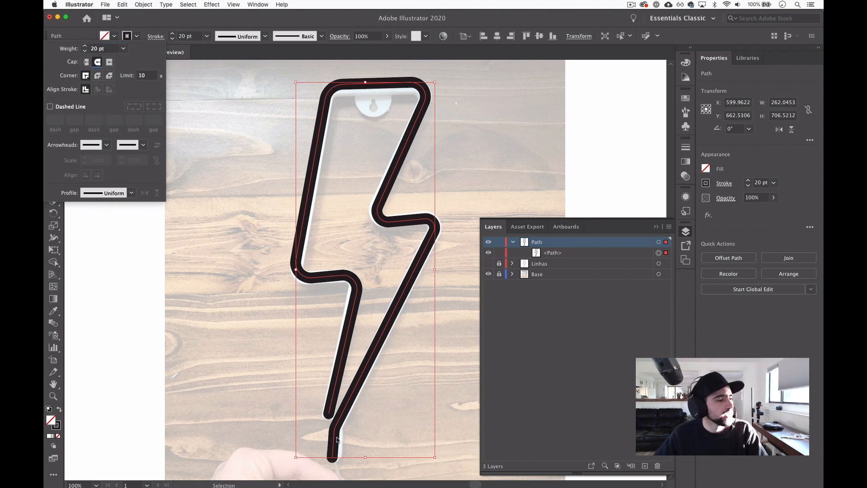
click(541, 108)
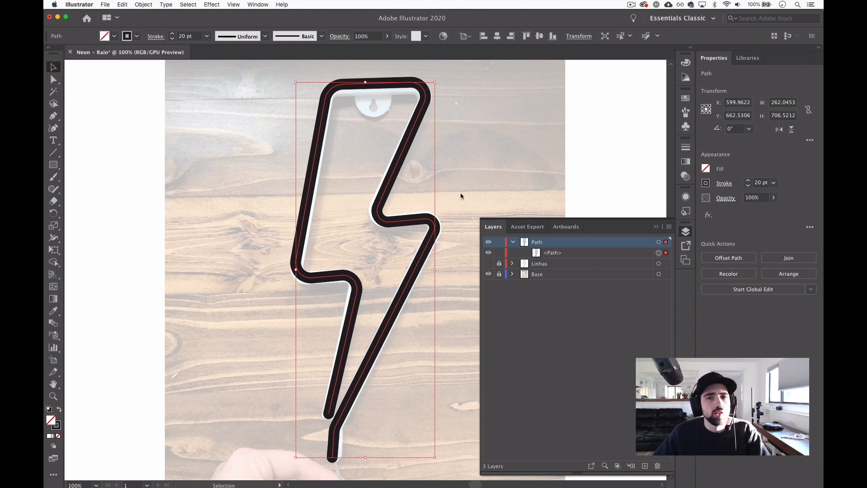
Expand the bolt path into an outlined shape, with both Fill and Stroke included.
click(143, 4)
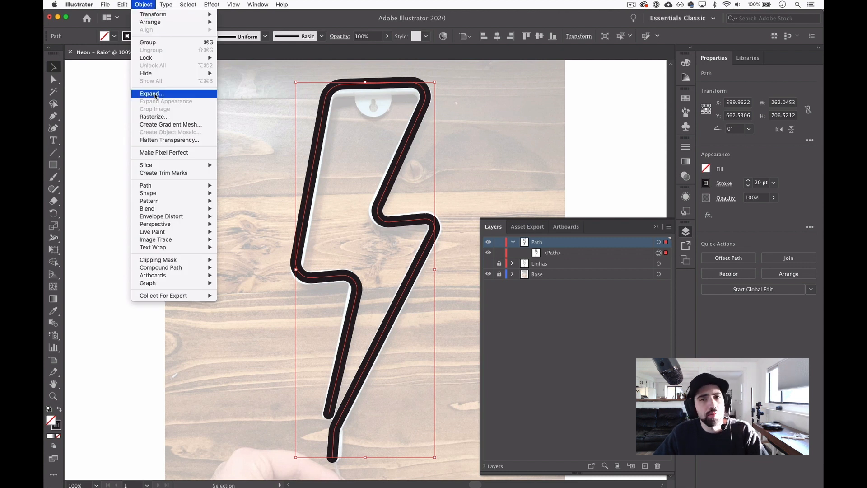
click(155, 94)
drag(449, 173, 550, 151)
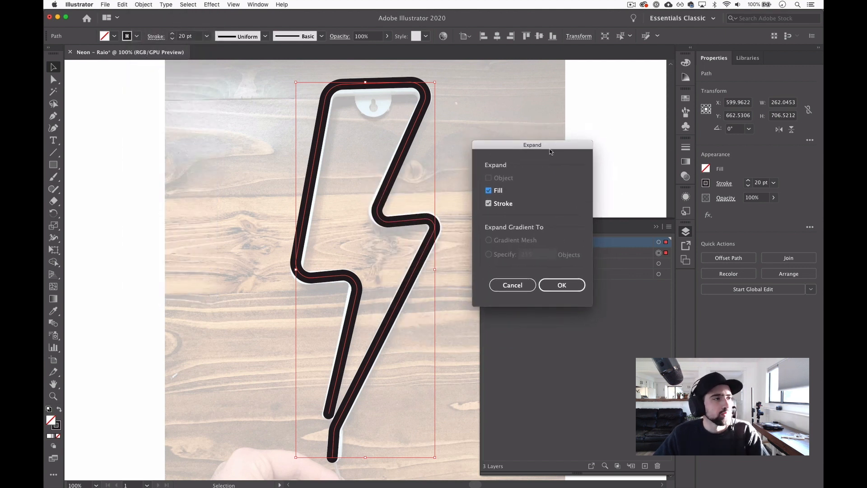
click(488, 190)
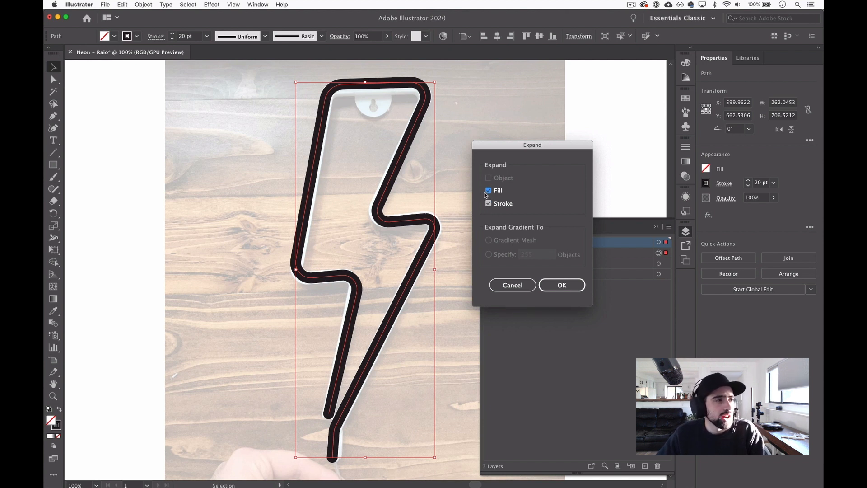
click(488, 191)
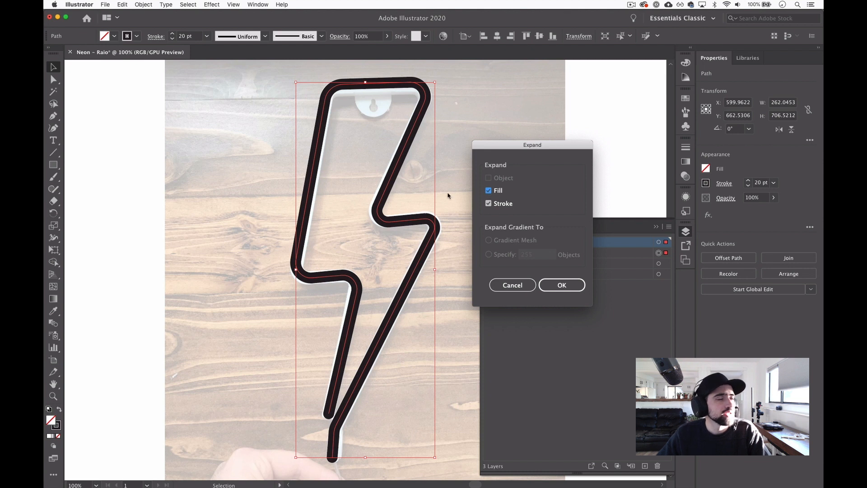
click(567, 285)
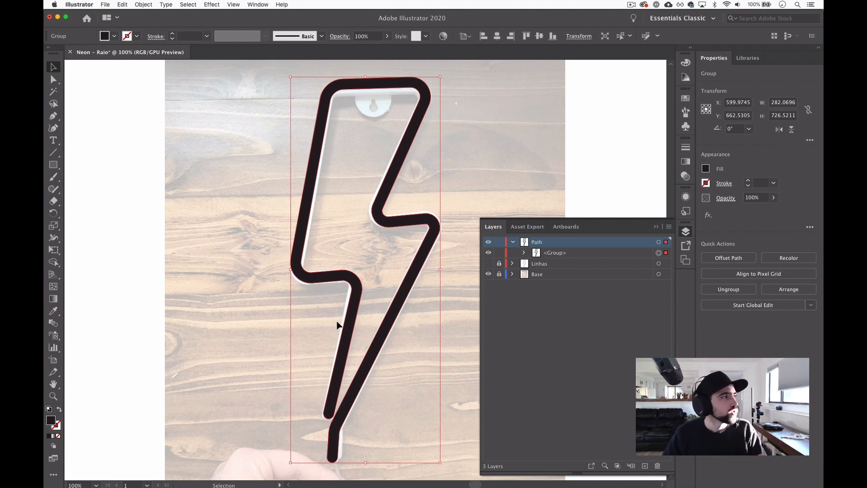
Hide the Base photo layer and deselect the expanded bolt group.
click(114, 39)
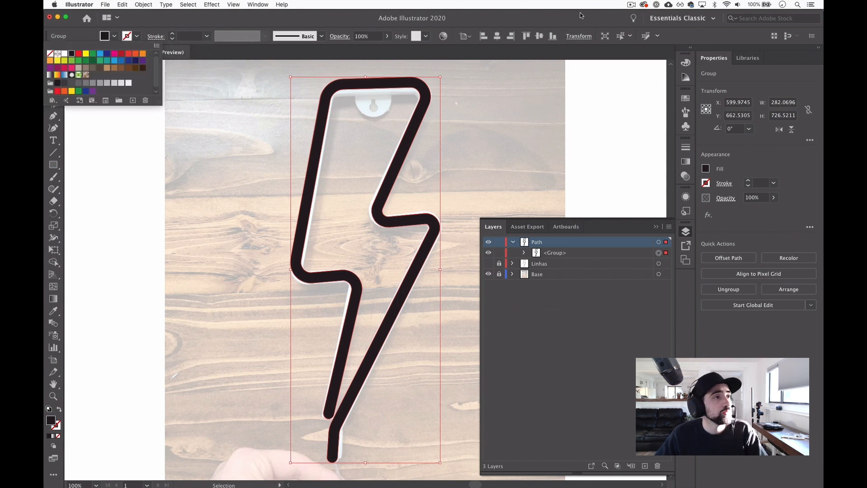
click(499, 276)
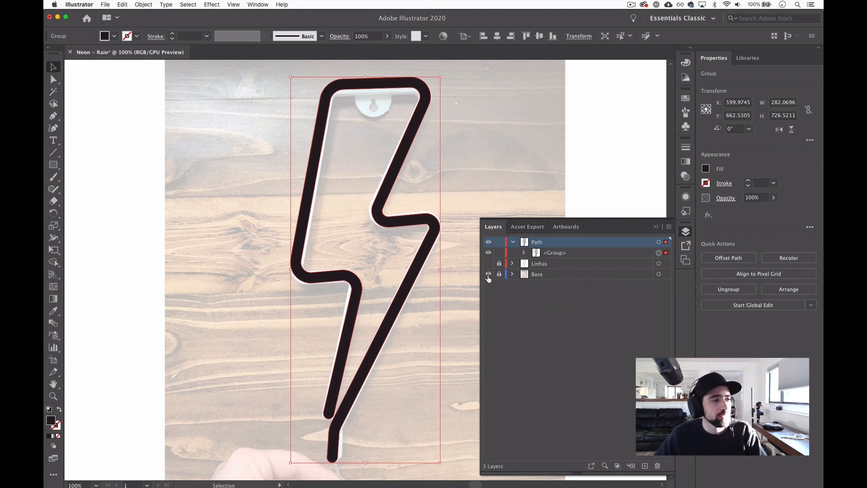
click(487, 275)
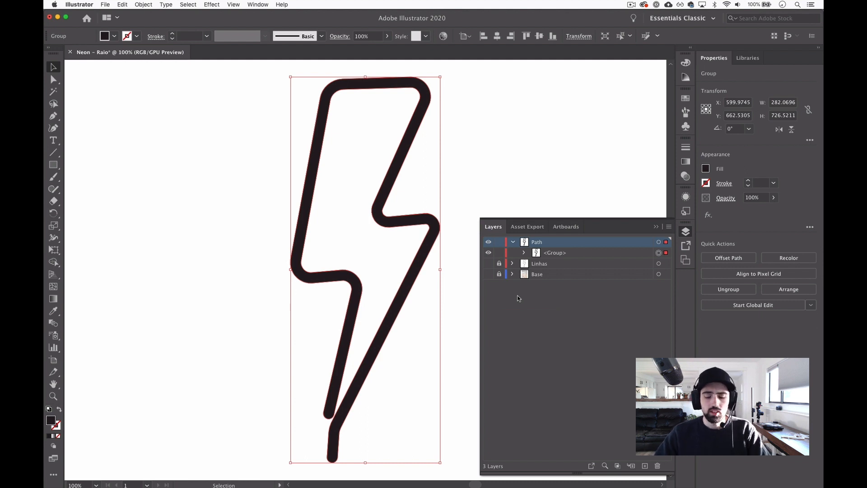
key(super+minus)
key(super+minus)
key(super+equal)
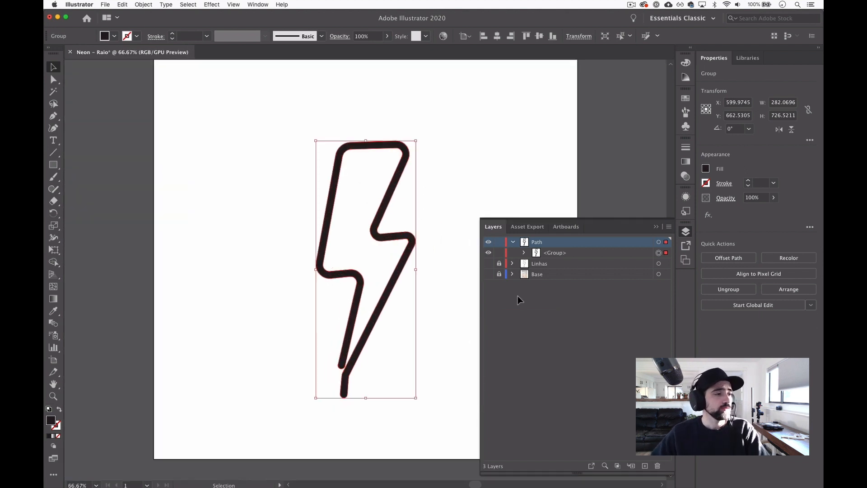
click(465, 140)
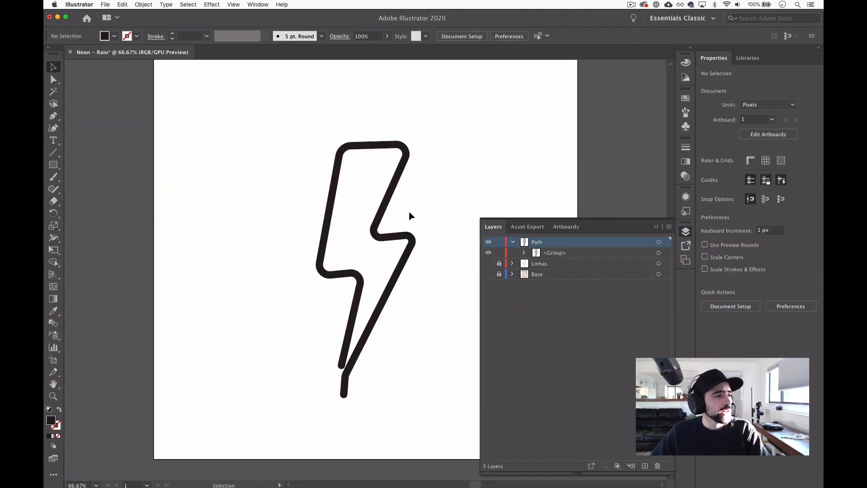
Try a bright magenta fill from the Color Picker on the bolt group, and undo it.
click(395, 235)
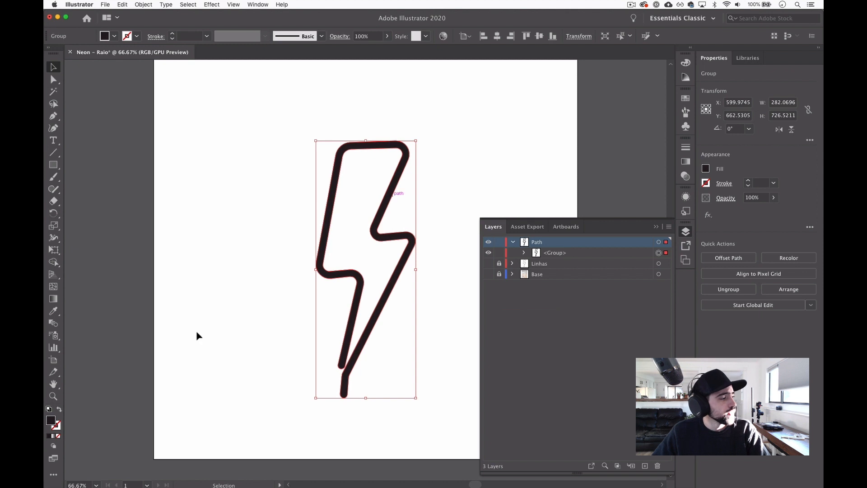
double_click(51, 419)
mouse_move(483, 302)
mouse_down()
mouse_move(531, 213)
mouse_move(564, 220)
mouse_move(557, 199)
mouse_up()
click(671, 203)
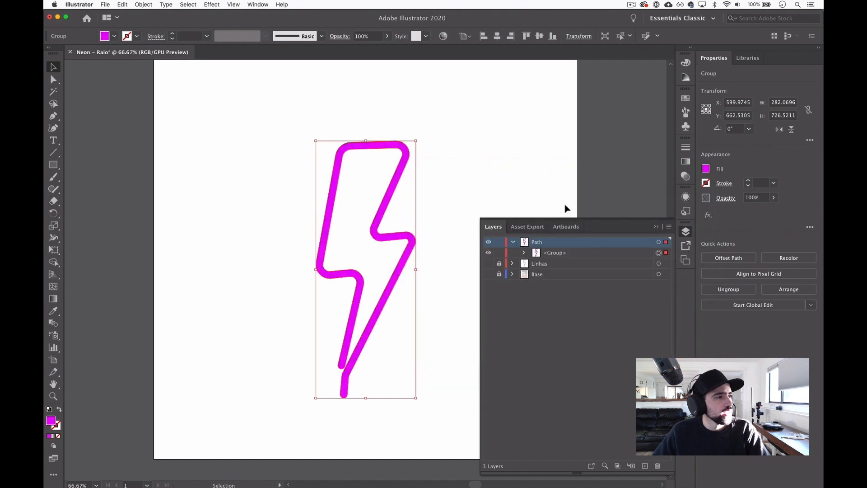
click(529, 194)
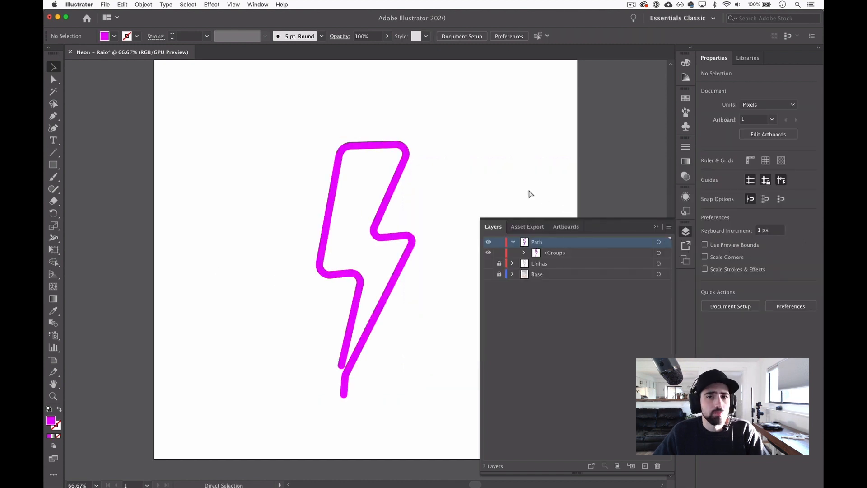
key(super+z)
key(super+z)
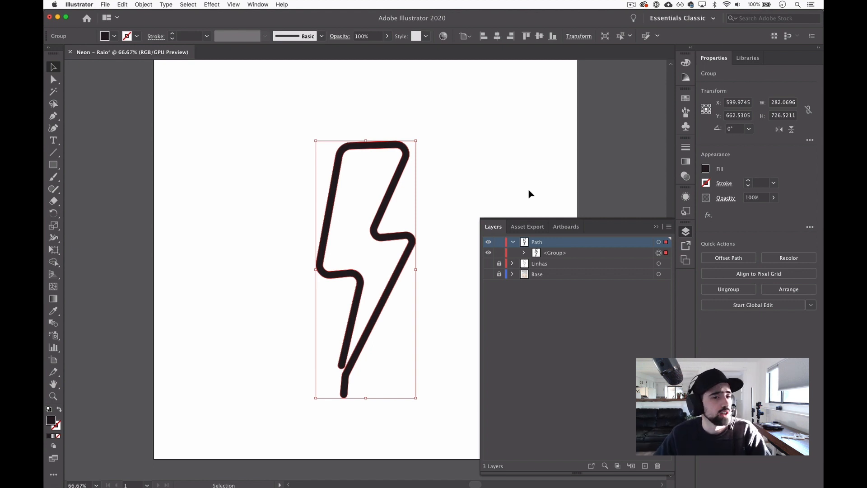
Fill the bolt group with the CMYK Magenta swatch, make that swatch Global, and deselect the bolt.
click(105, 36)
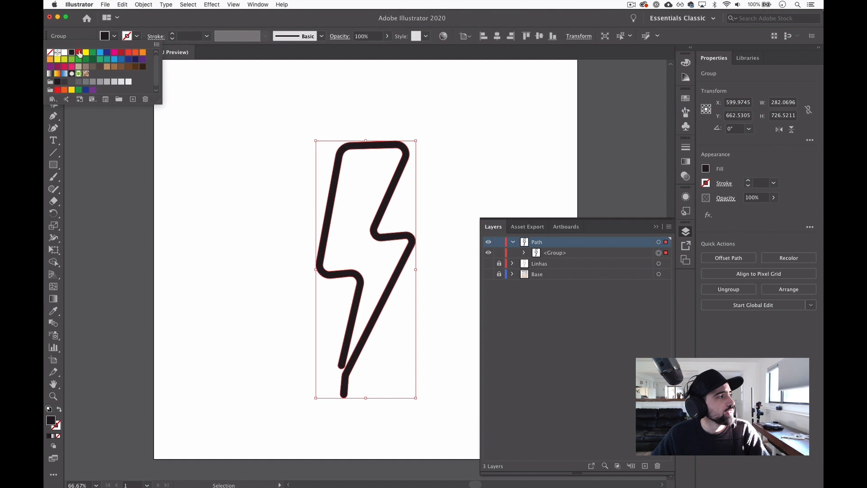
click(115, 55)
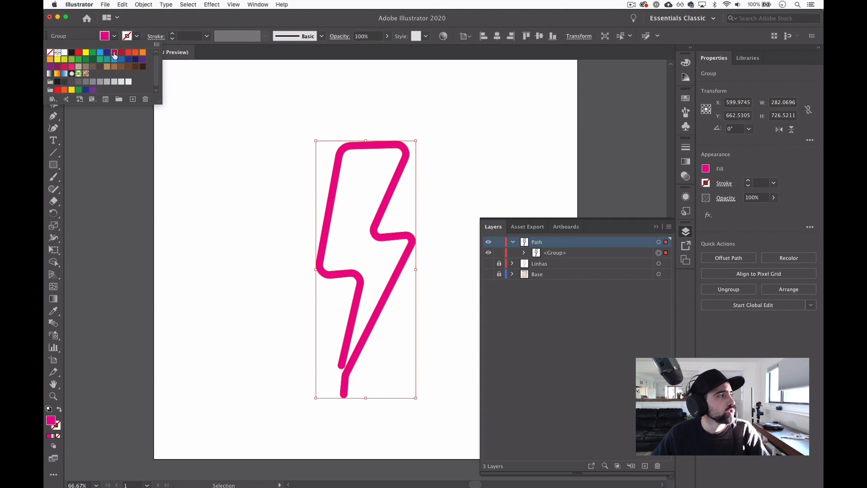
double_click(114, 55)
drag(658, 191, 518, 102)
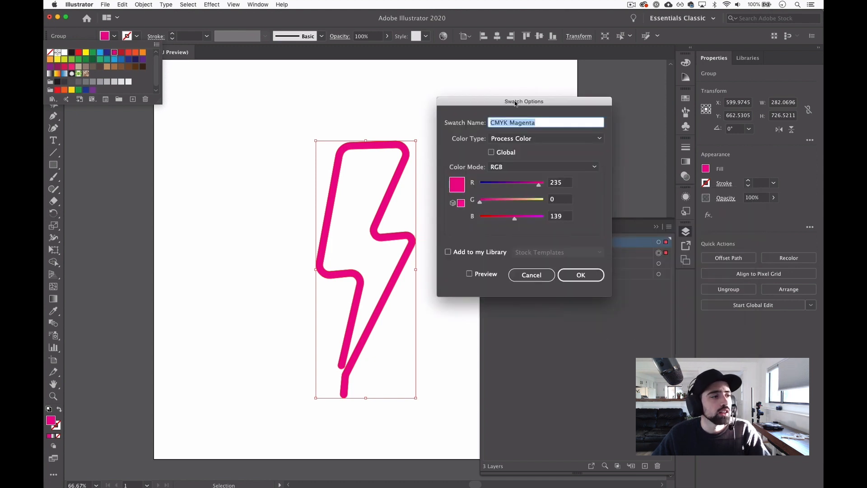
click(491, 153)
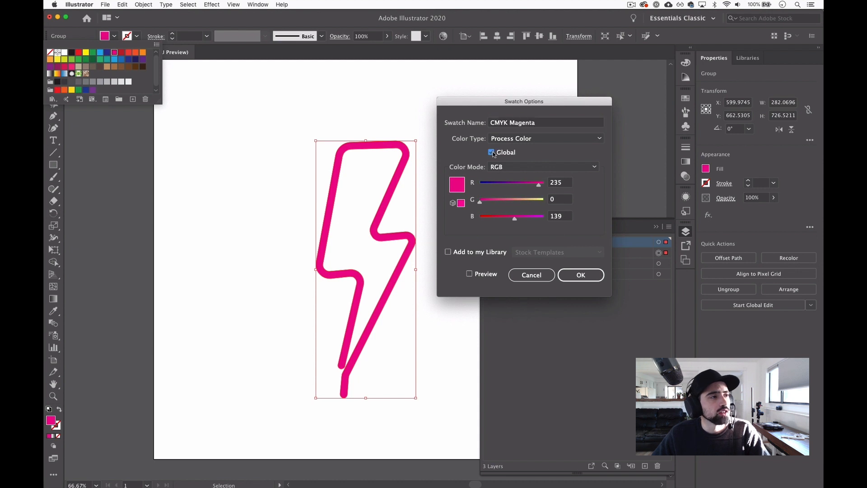
click(581, 275)
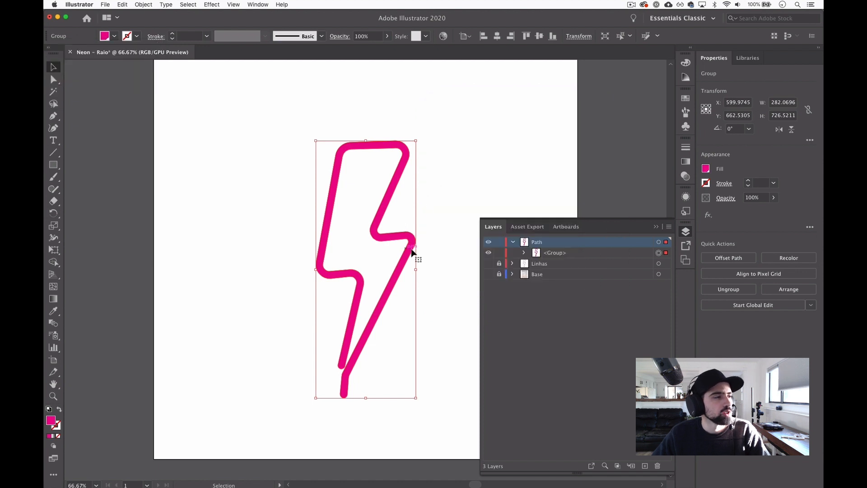
click(412, 226)
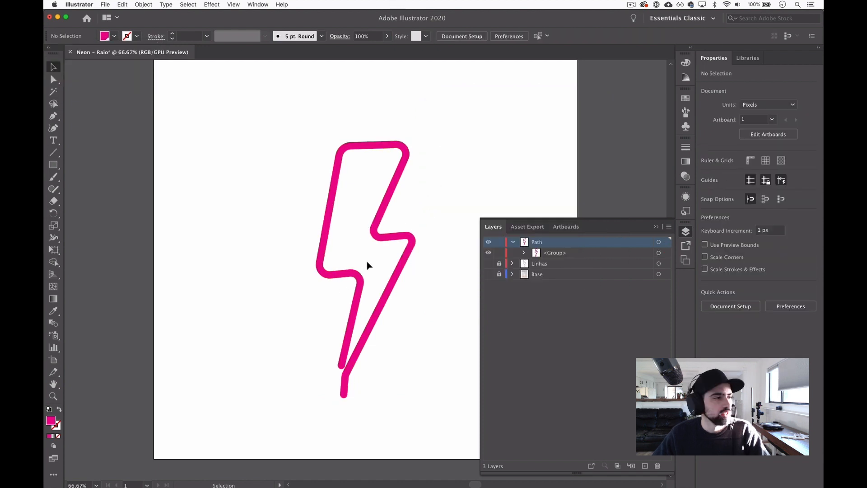
Add a new layer directly above Base and name it Background.
click(584, 273)
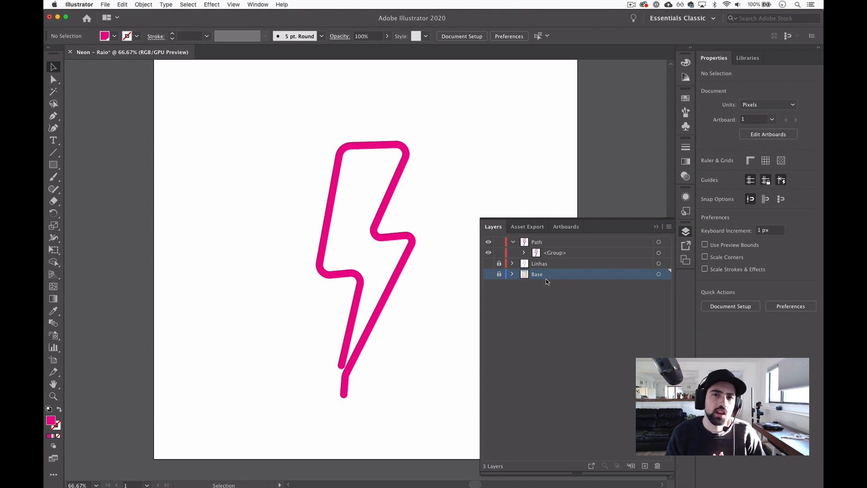
click(644, 466)
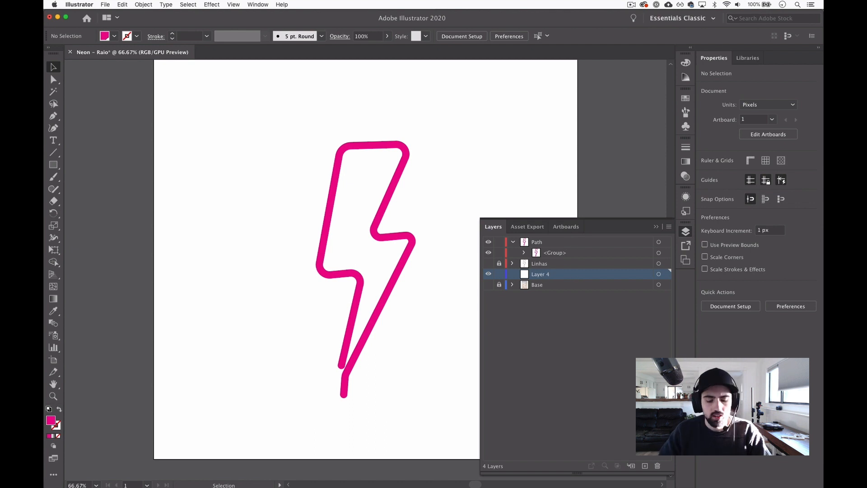
double_click(542, 274)
text(Background)
key(Return)
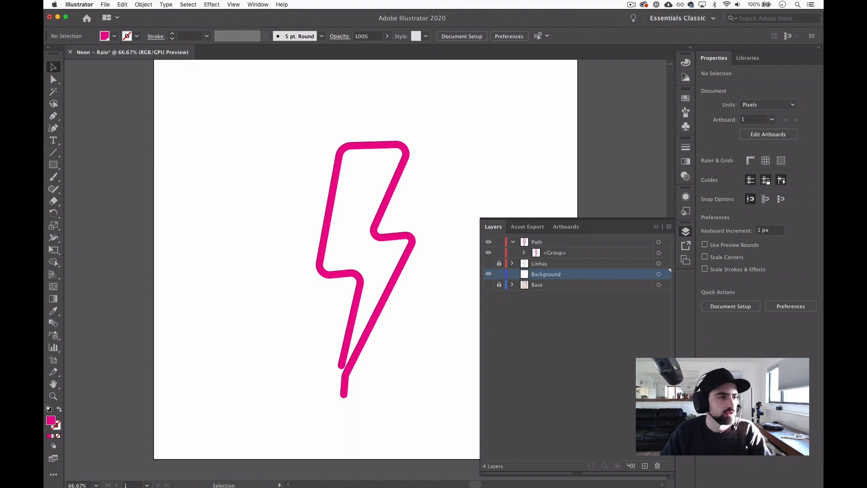
Create a 1200 × 1200 px rectangle on the Background layer and reset it to the default white fill and 1 pt black stroke.
click(53, 166)
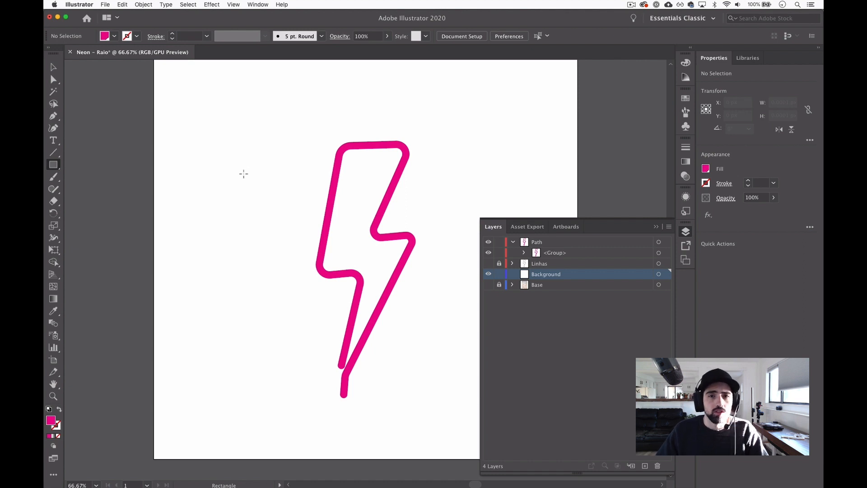
click(257, 159)
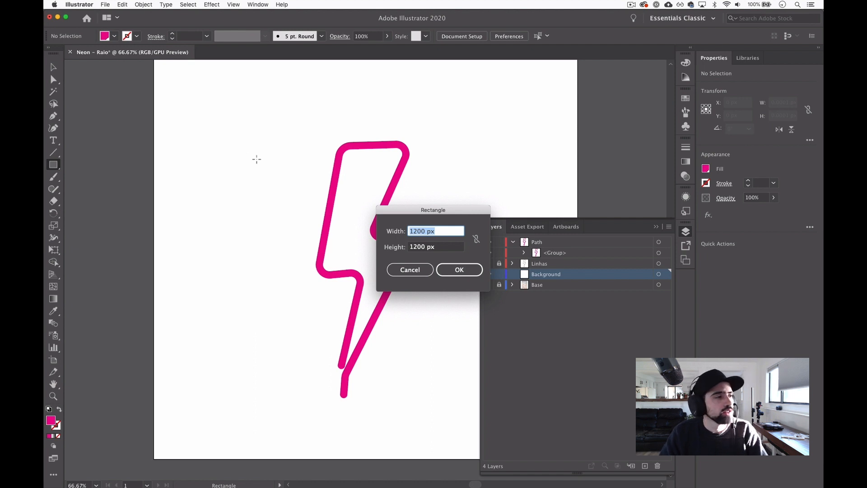
key(Return)
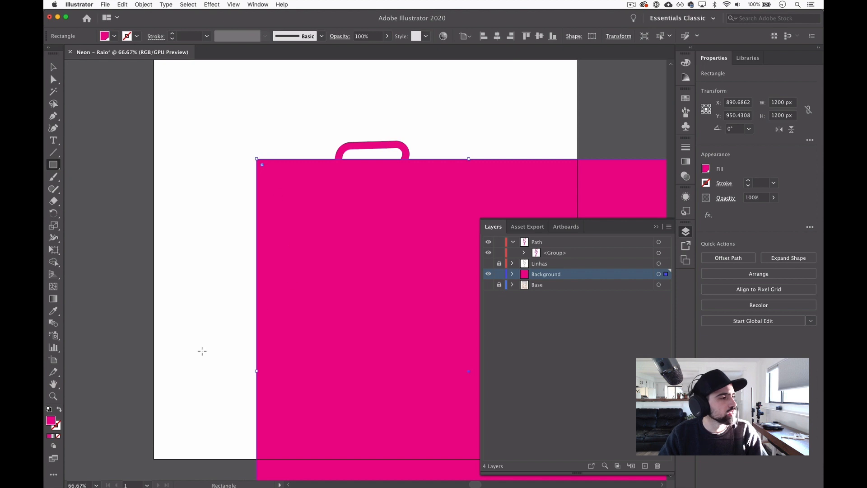
click(48, 410)
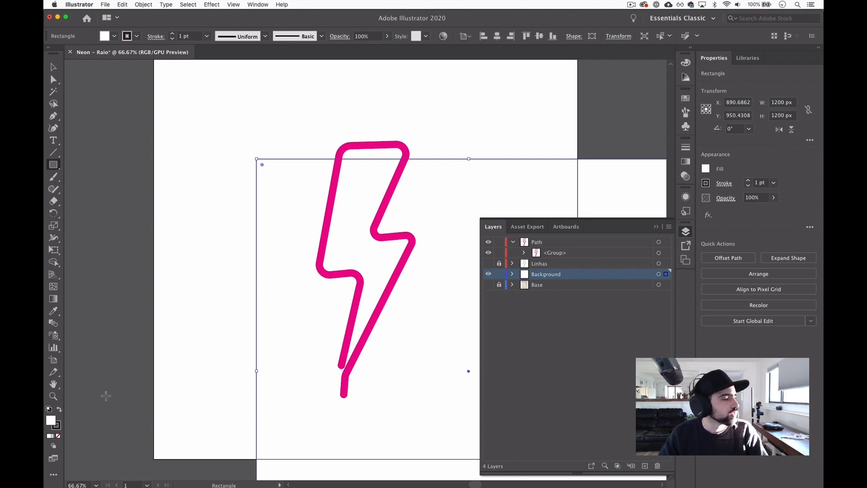
Swap the background rectangle's fill and stroke so the fill is near-black, and set its stroke to None.
click(59, 410)
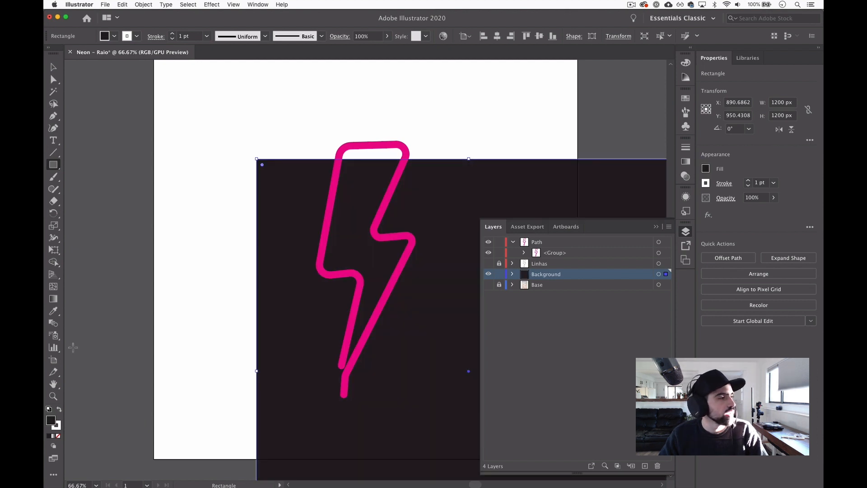
click(60, 426)
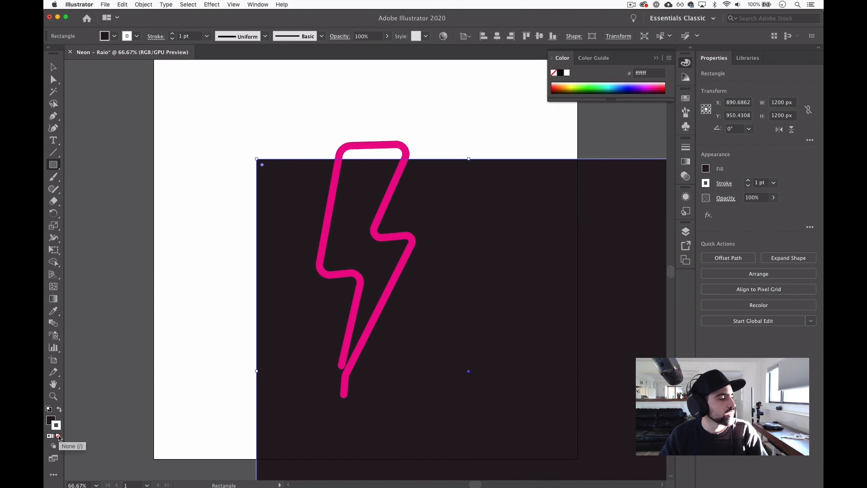
click(58, 437)
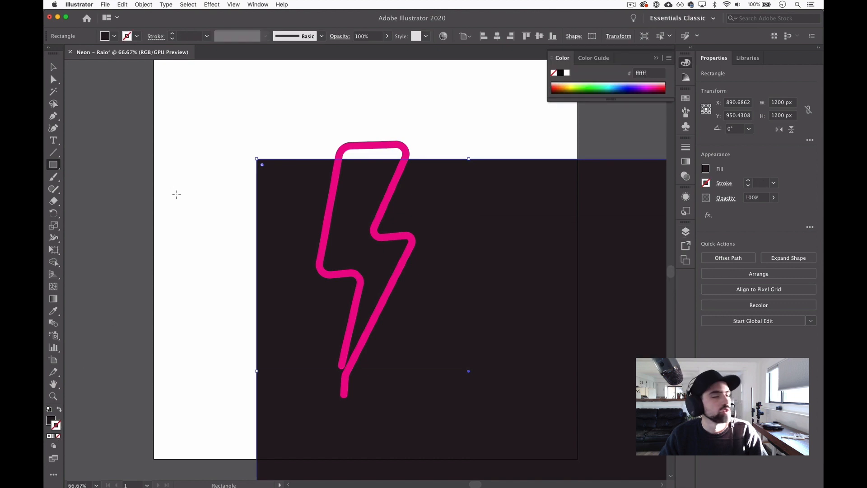
Centre the 1200 × 1200 px background rectangle on the artboard both horizontally and vertically.
key(v)
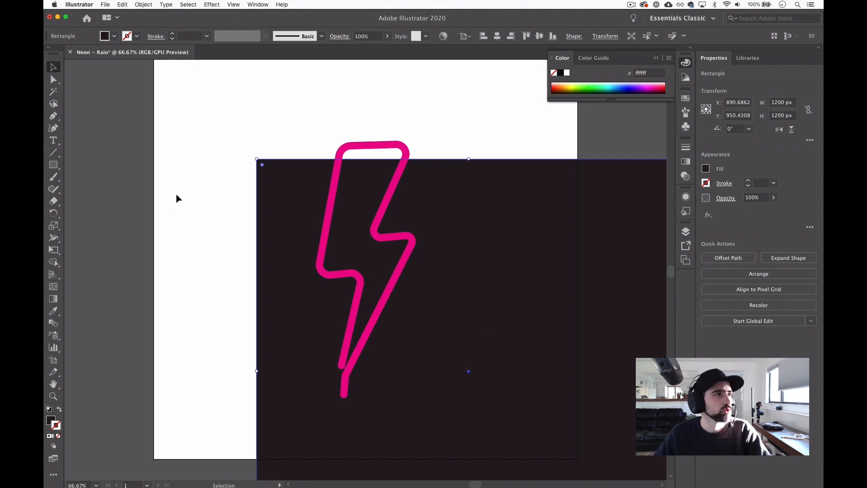
drag(523, 167, 470, 162)
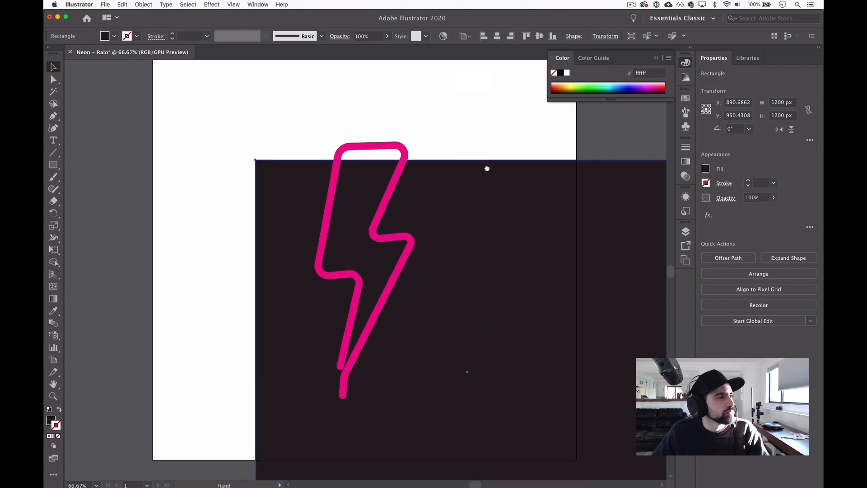
click(539, 36)
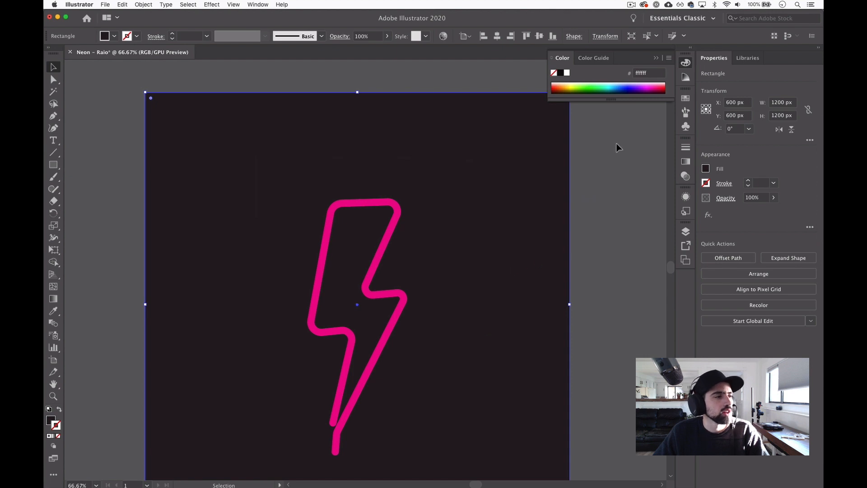
Try the dark grey #383435 as the background rectangle's fill from the Color Picker, and deselect it.
click(602, 180)
key(F7)
click(546, 131)
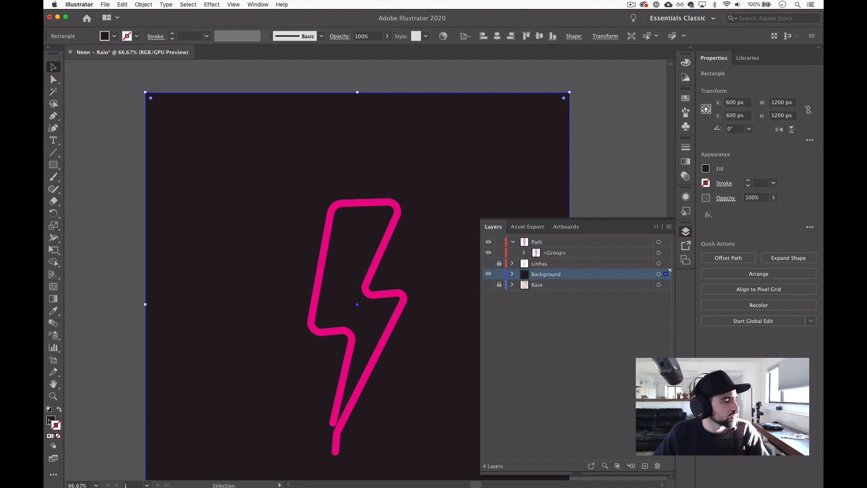
double_click(50, 419)
drag(442, 311, 436, 299)
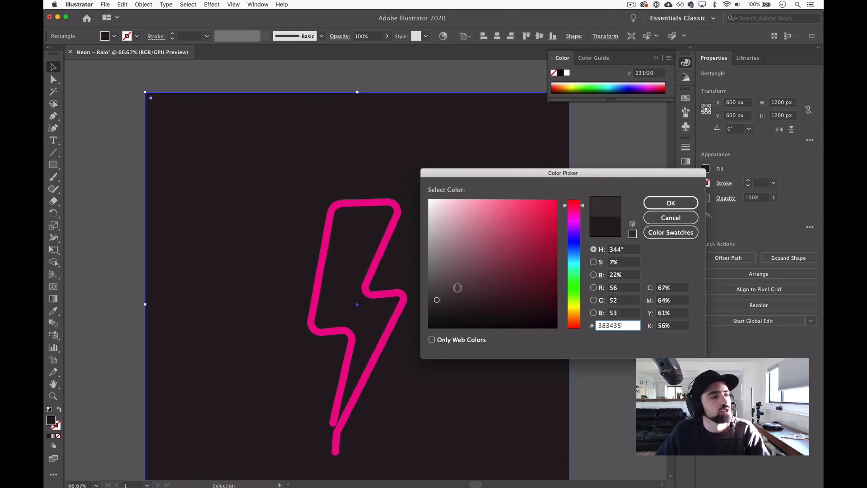
click(687, 205)
click(607, 245)
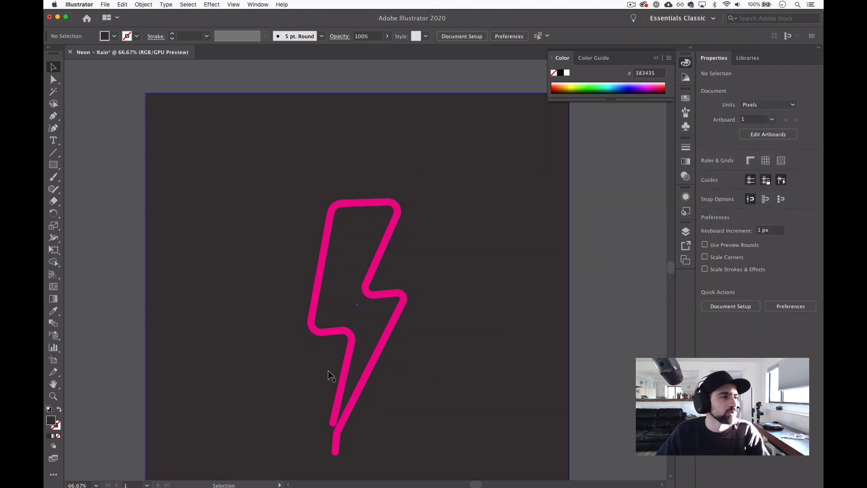
Set the background rectangle's fill to the near-black #232121 in the Color Picker, and deselect it.
click(158, 389)
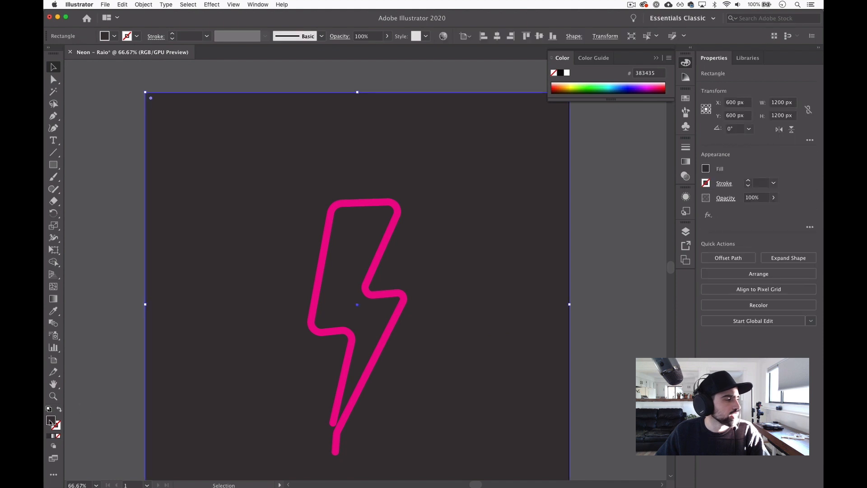
double_click(50, 420)
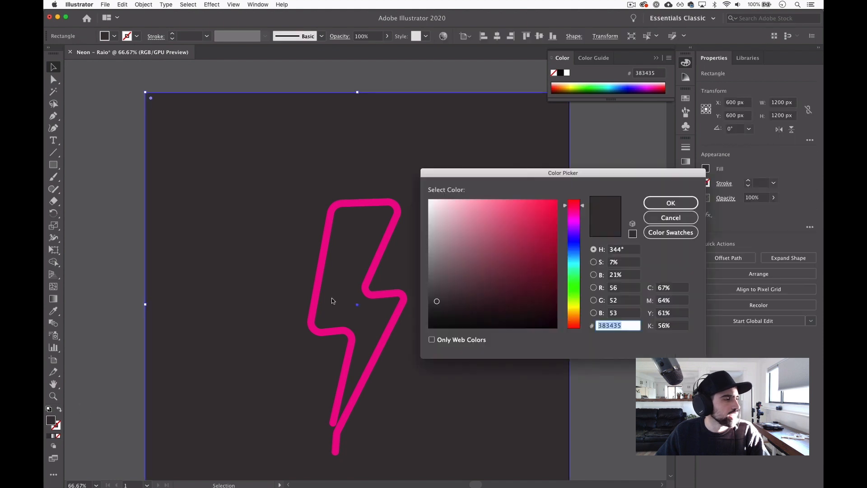
click(437, 310)
click(670, 203)
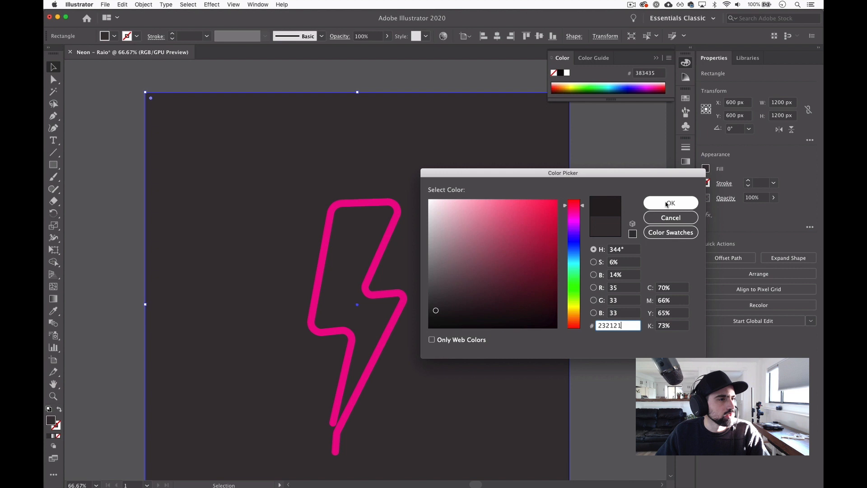
click(596, 294)
Lock the Background layer against editing.
click(685, 230)
click(498, 274)
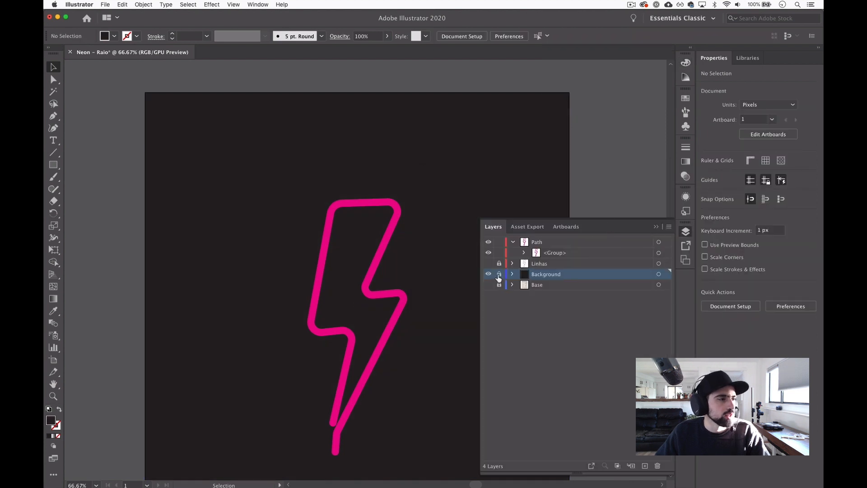
click(657, 227)
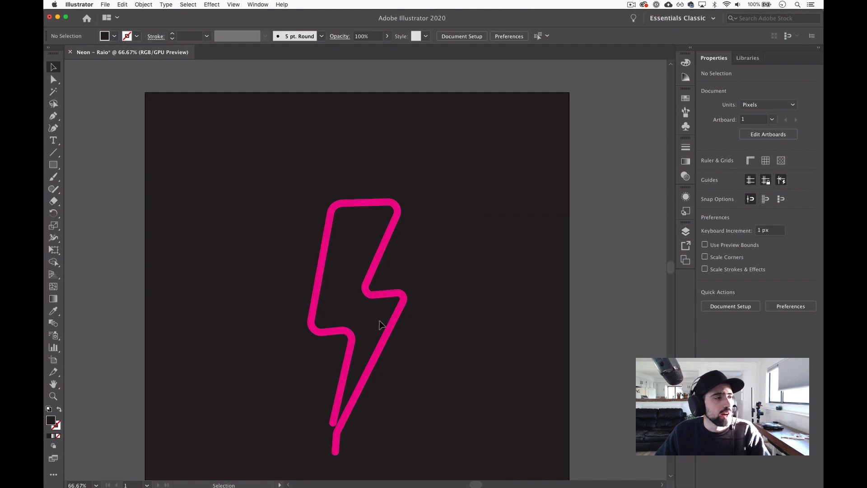
key(space)
drag(442, 291, 492, 216)
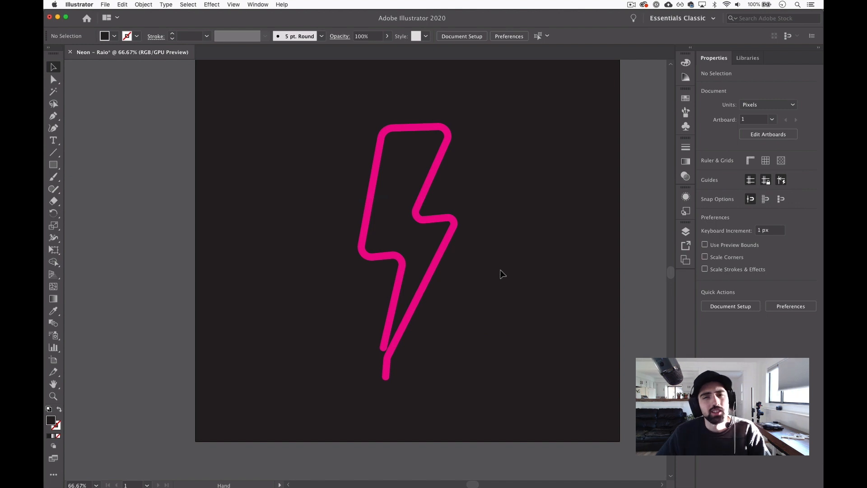
drag(500, 273, 503, 271)
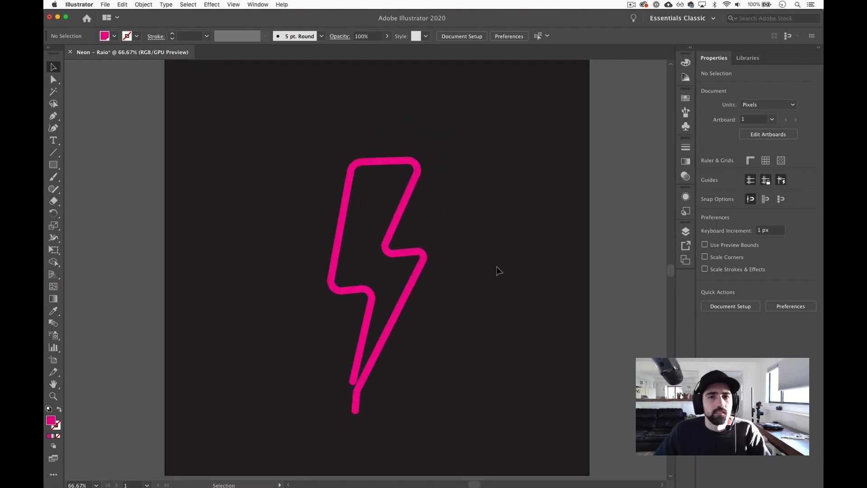
Switch to Chrome, examine the glow in the neon image results, including the pink melted heart sign, and return to Illustrator.
key(super+Tab)
key(super+Tab)
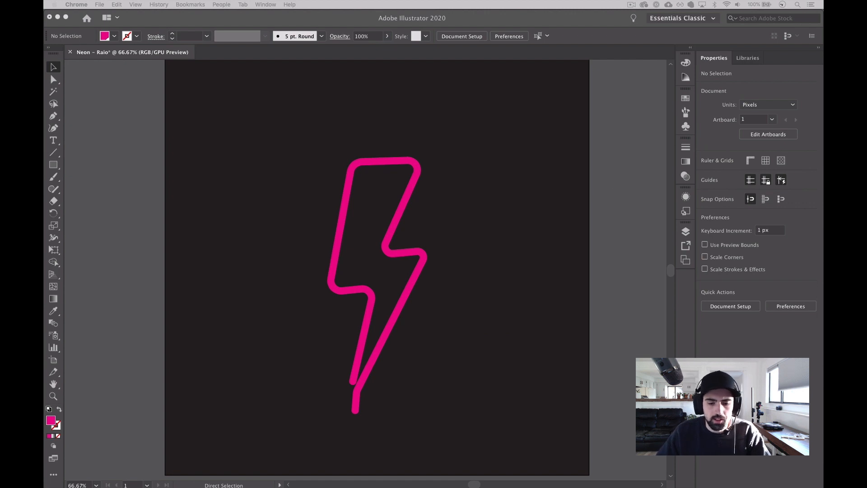
drag(823, 279, 390, 105)
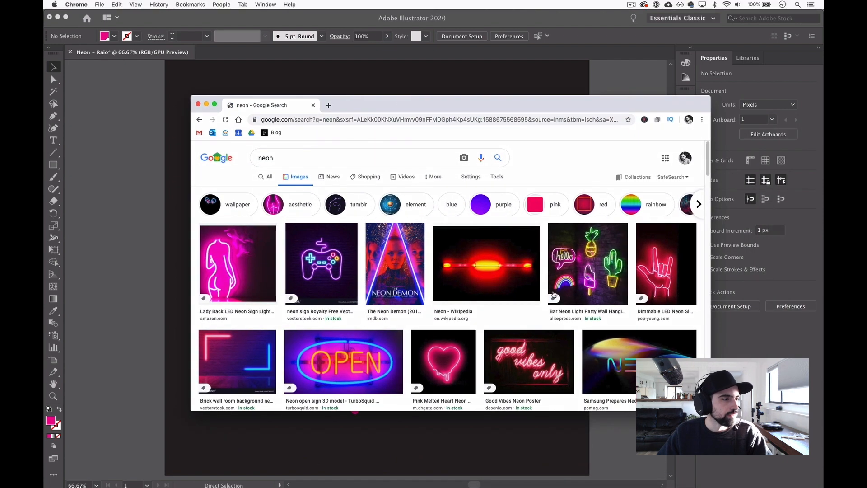
scroll(632, 293, down, 1)
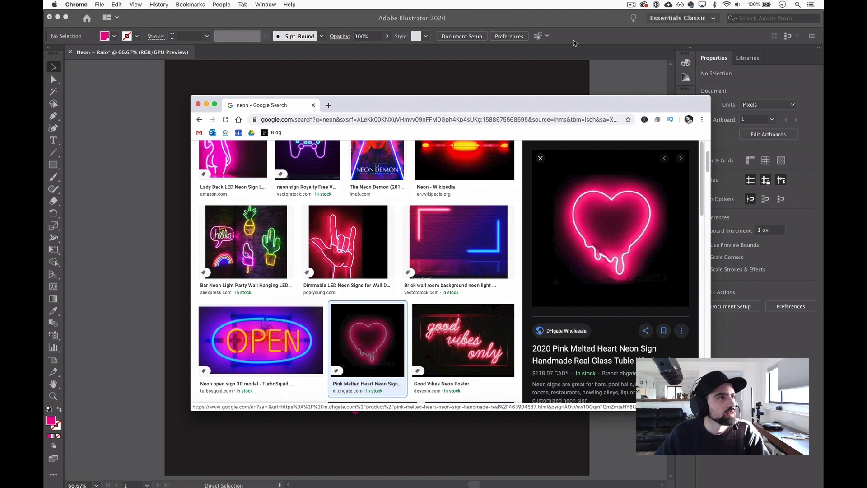
click(599, 42)
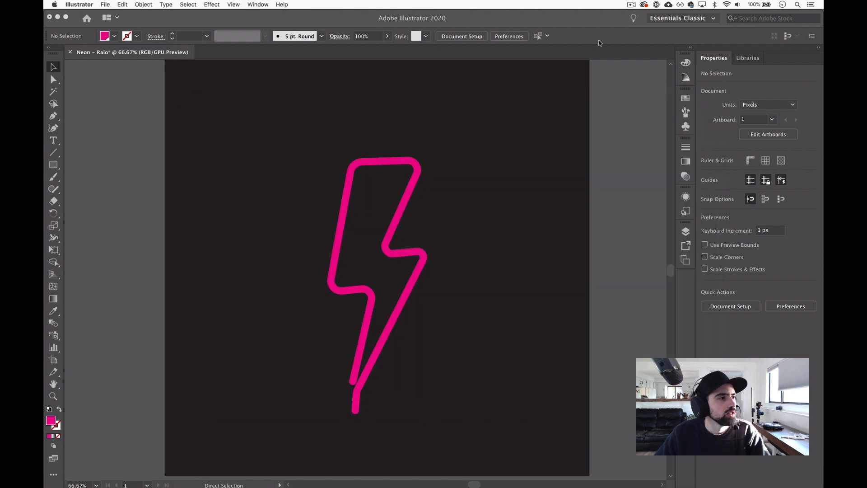
Copy the magenta bolt group on the Path layer and paste the duplicate in place in front of the original.
click(423, 255)
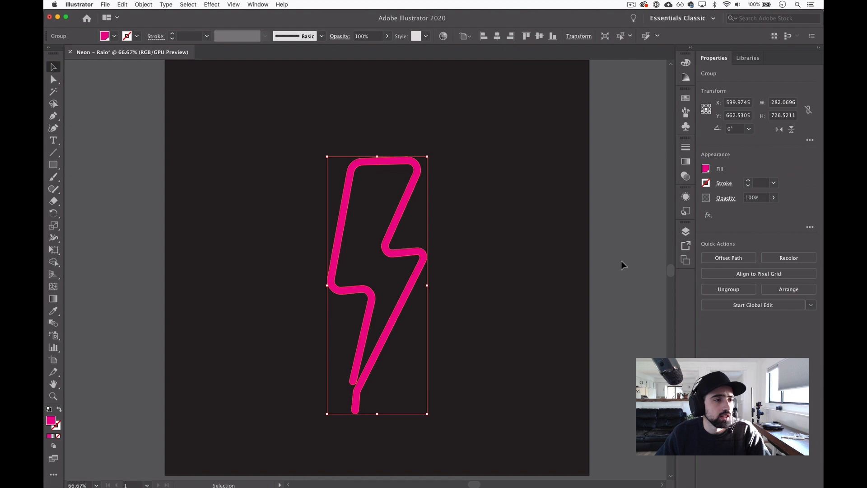
click(685, 231)
click(558, 253)
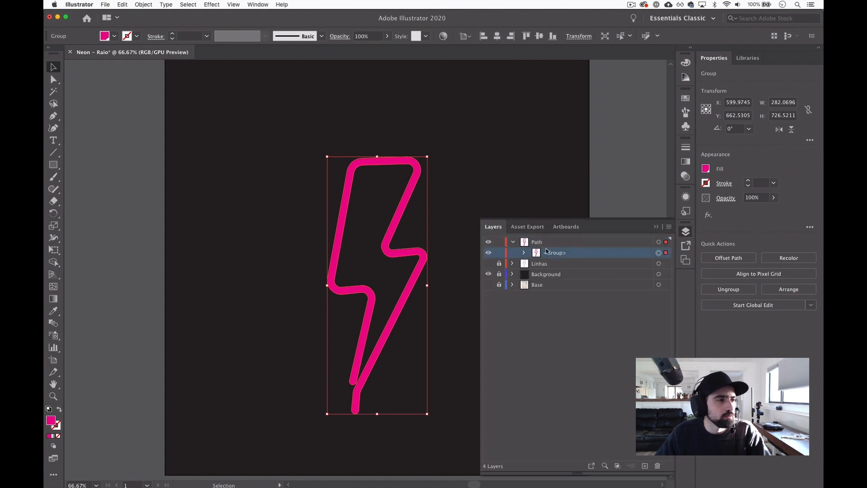
key(a)
key(v)
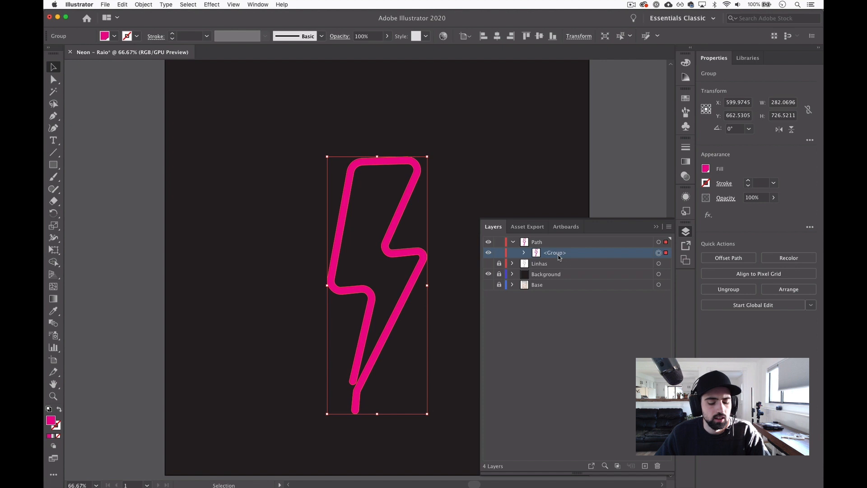
key(a)
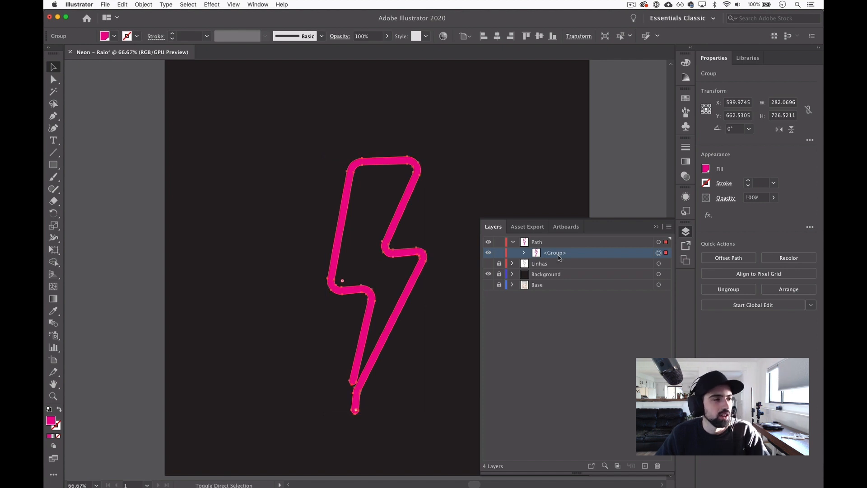
key(super+f)
key(v)
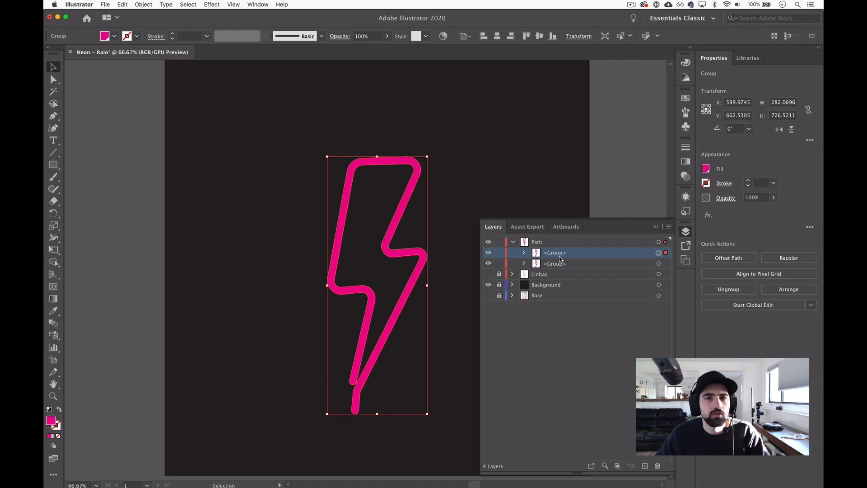
Undo the in-place duplicate, try a plain paste of the bolt instead, and bring the copy back exactly over the original.
key(a)
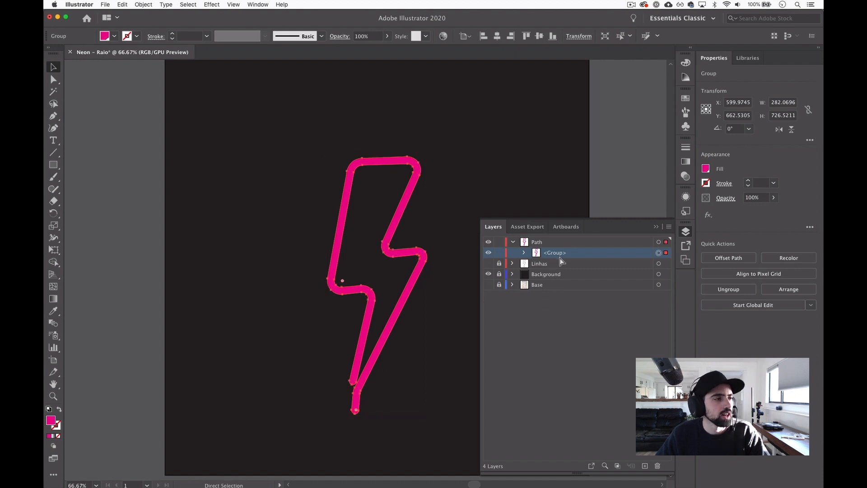
key(super+v)
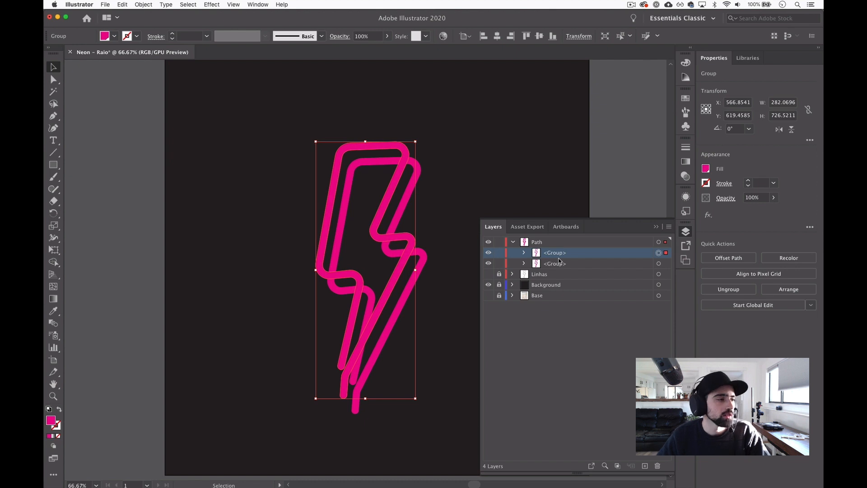
drag(403, 276, 413, 292)
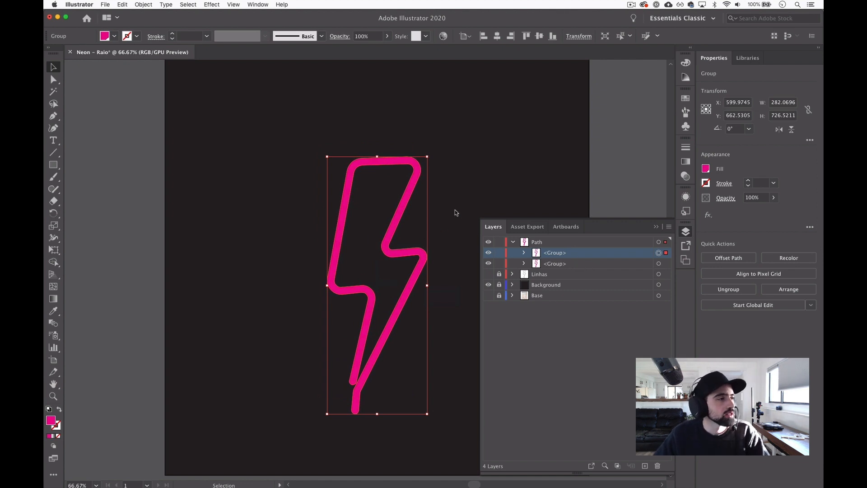
Start a Gaussian Blur on the front magenta bolt group with an 80-pixel radius and preview the result.
click(212, 4)
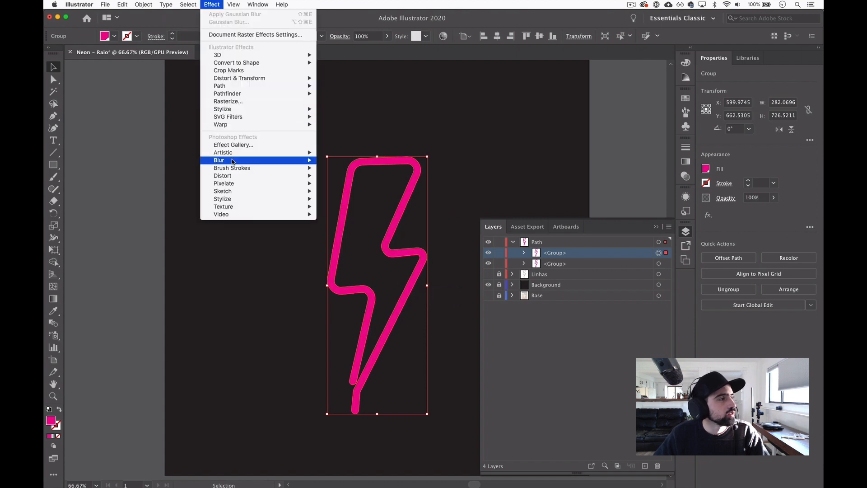
mouse_move(253, 160)
click(338, 160)
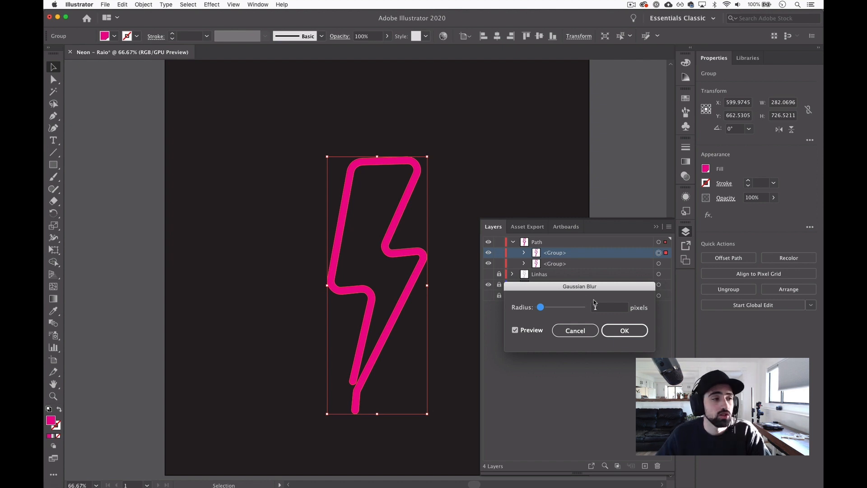
drag(608, 310, 559, 299)
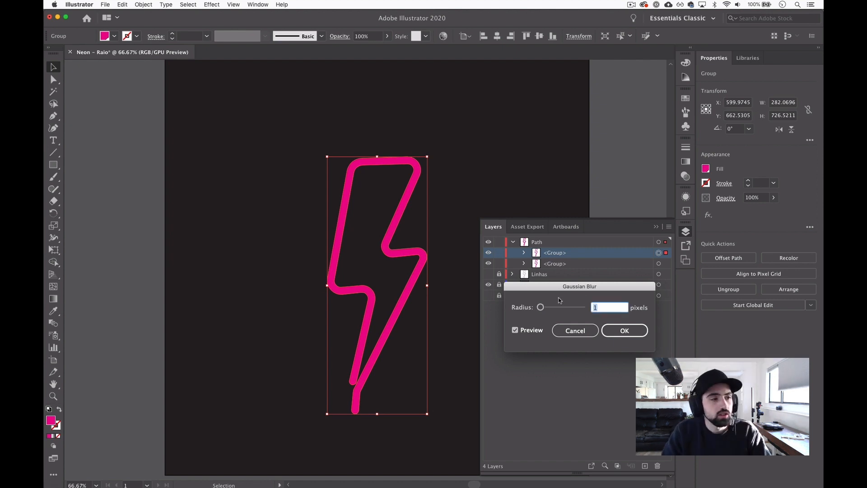
text(80)
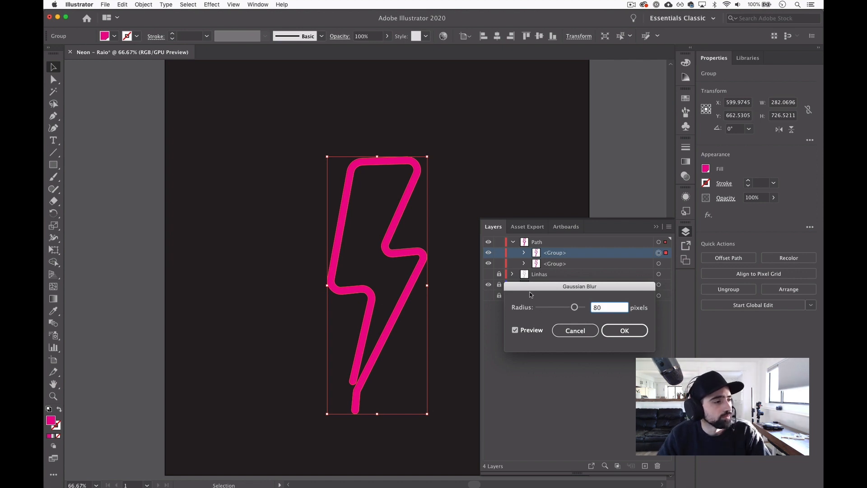
click(519, 332)
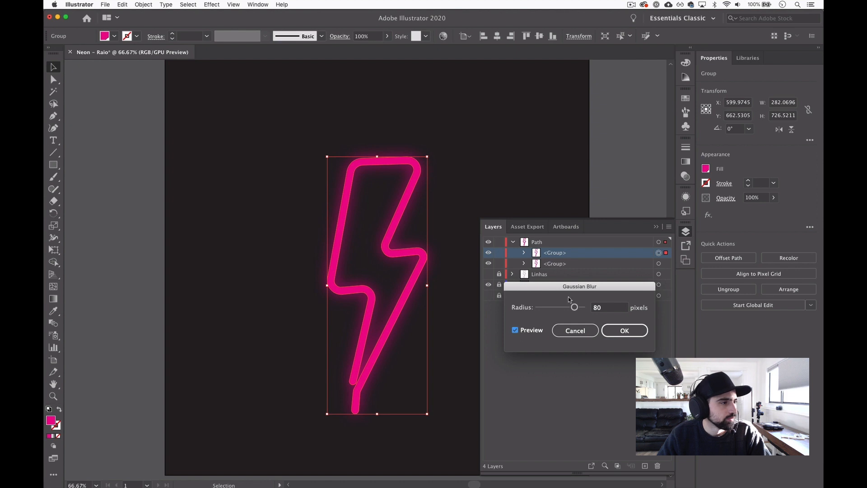
Try blur radii of about 30 and 86 pixels, set the radius back to 80 pixels, and apply the Gaussian Blur.
click(564, 311)
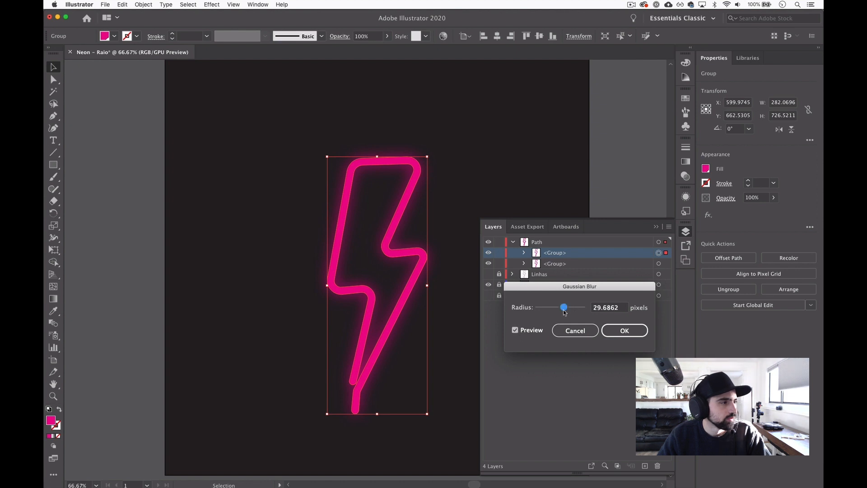
drag(564, 312, 576, 310)
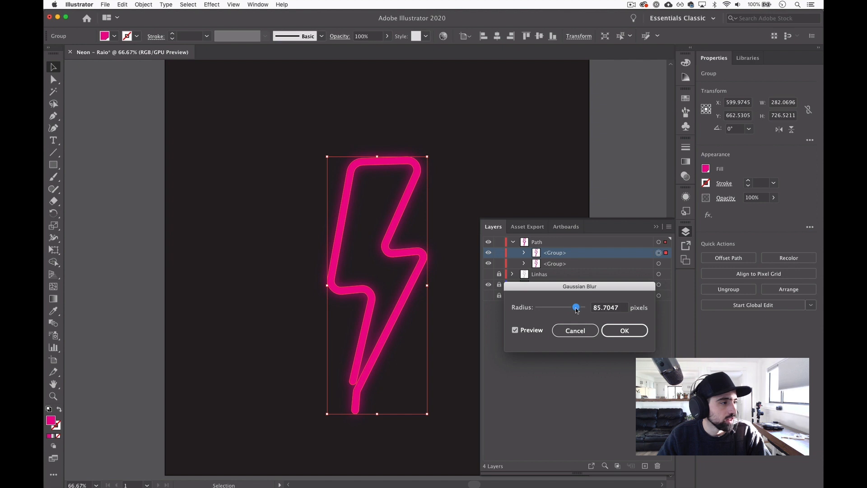
click(617, 307)
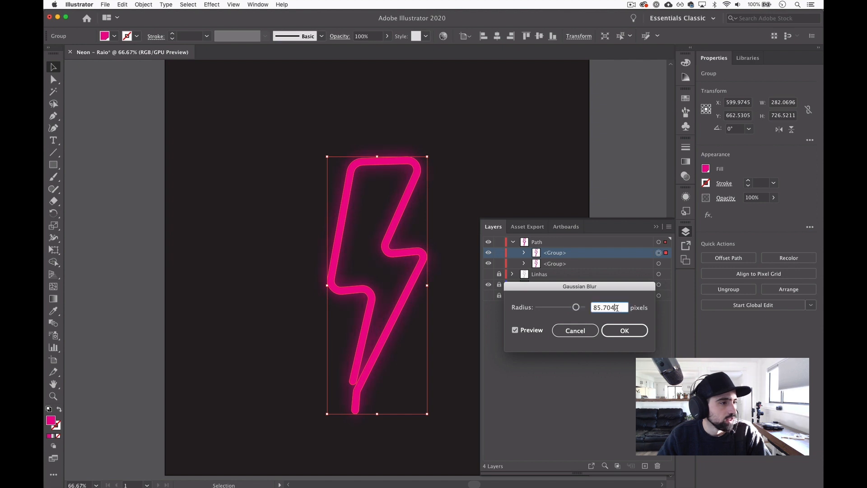
key(super+a)
text(80)
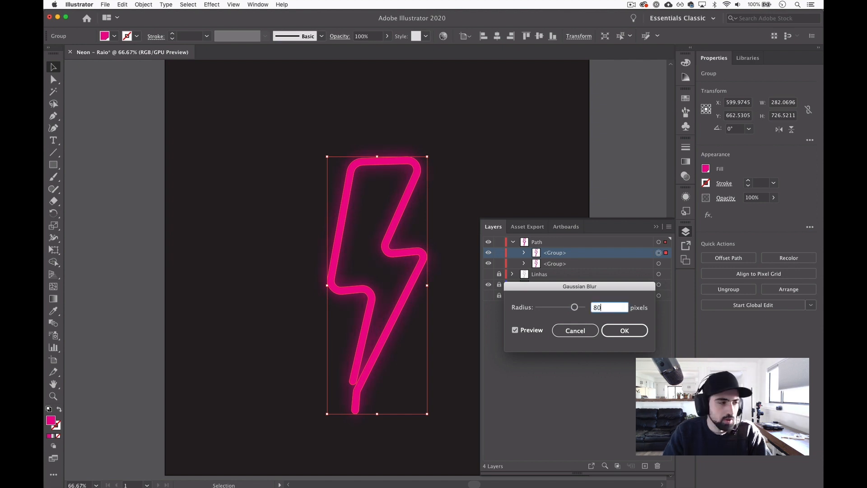
key(Tab)
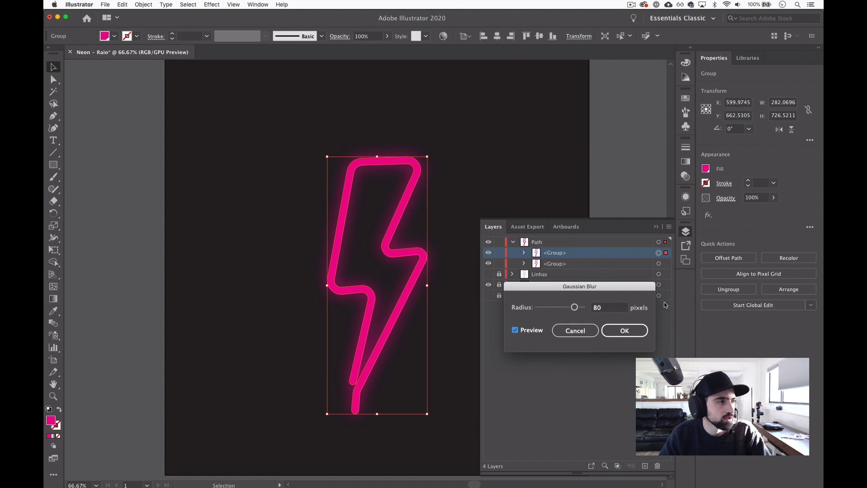
click(629, 330)
Duplicate the blurred bolt group in place in front and rename the blurred group beneath the new copy 80.
key(a)
key(v)
key(super+c)
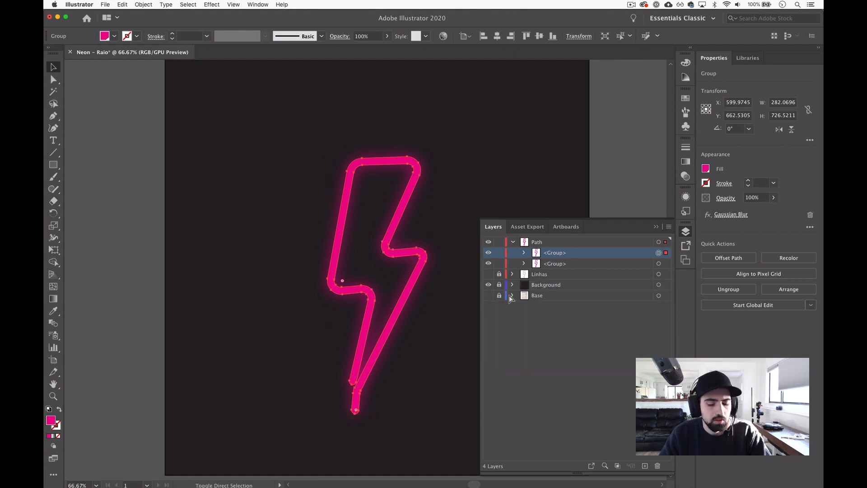
key(super+f)
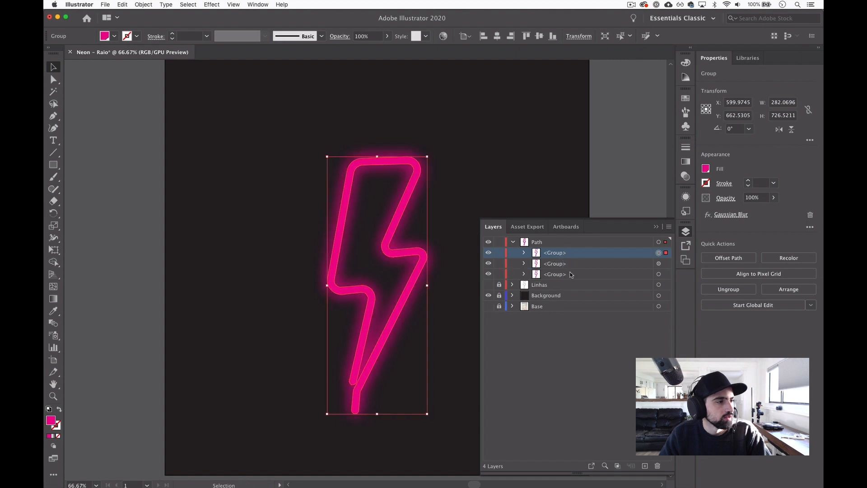
click(556, 264)
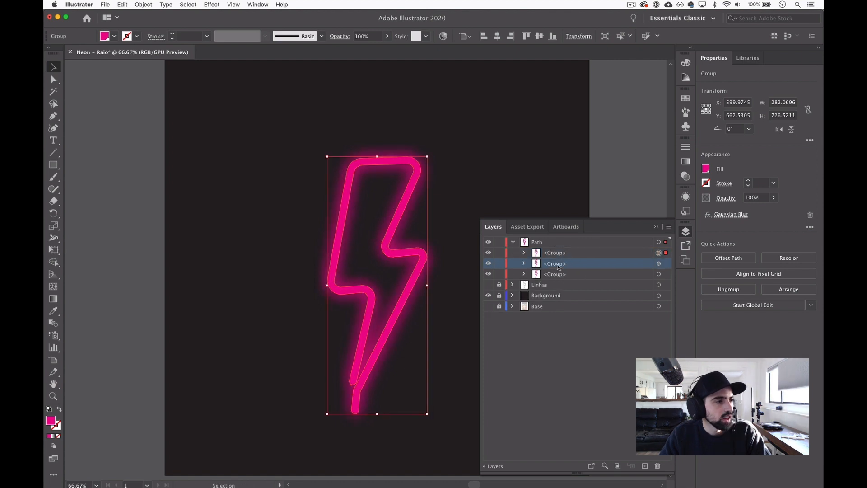
double_click(556, 264)
text(80)
key(Return)
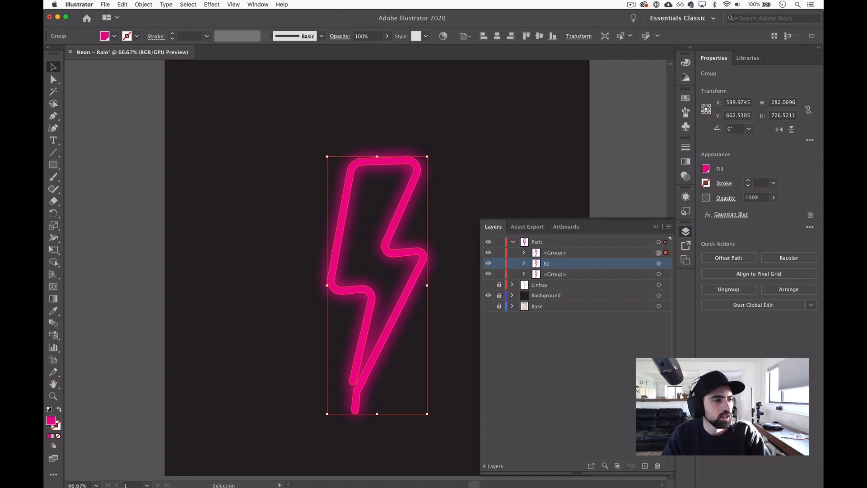
click(571, 254)
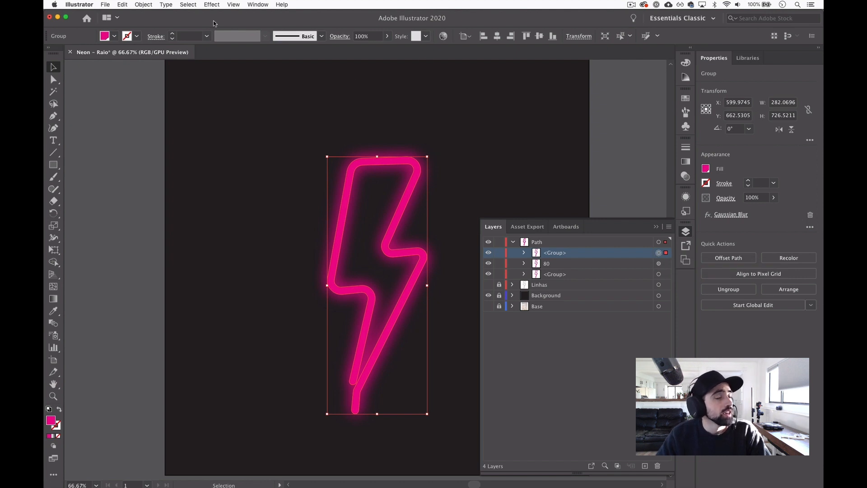
click(210, 5)
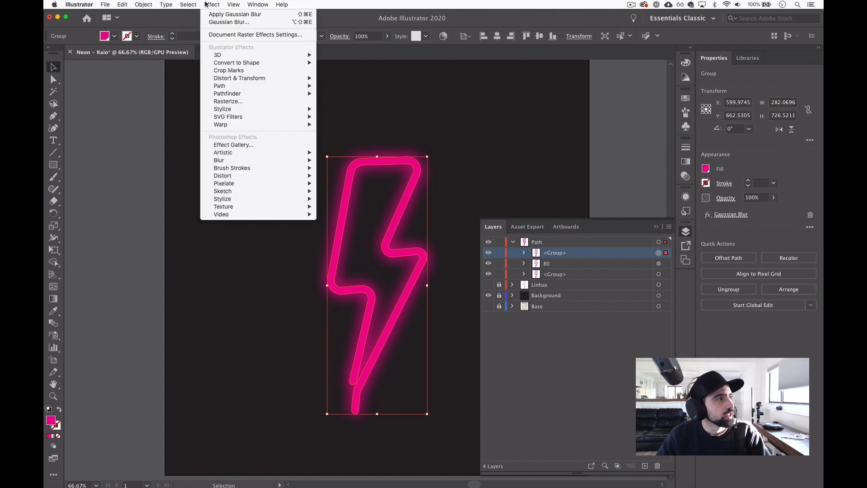
mouse_move(248, 162)
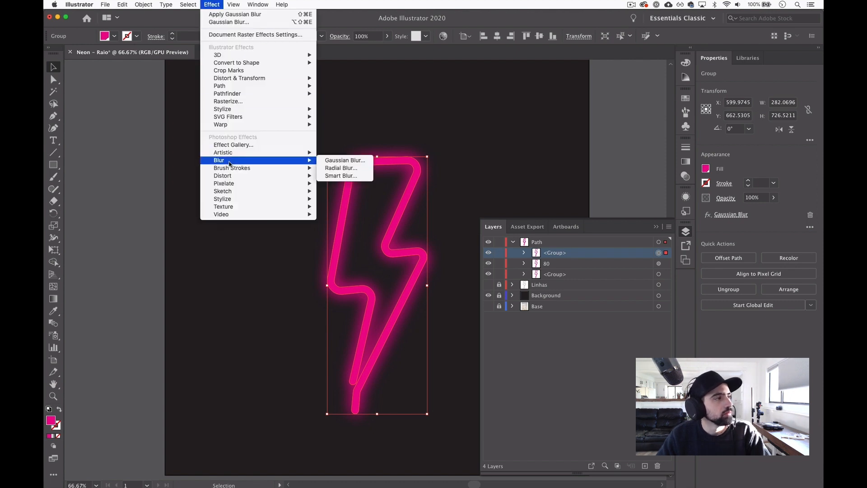
click(343, 161)
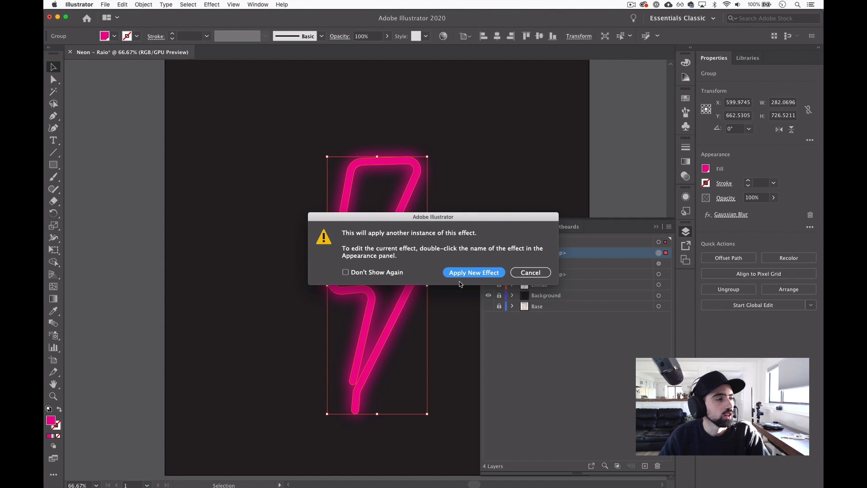
key(Escape)
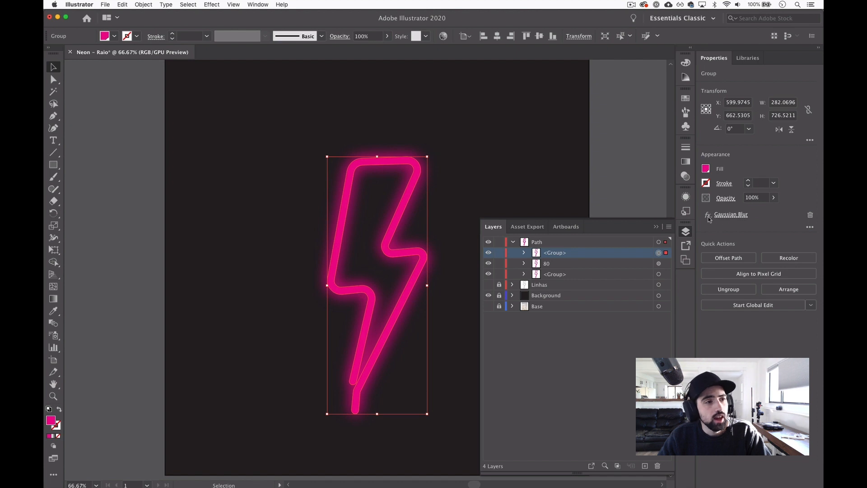
Change the existing Gaussian Blur on the frontmost bolt copy to a 40-pixel radius and rename the group 40.
click(734, 216)
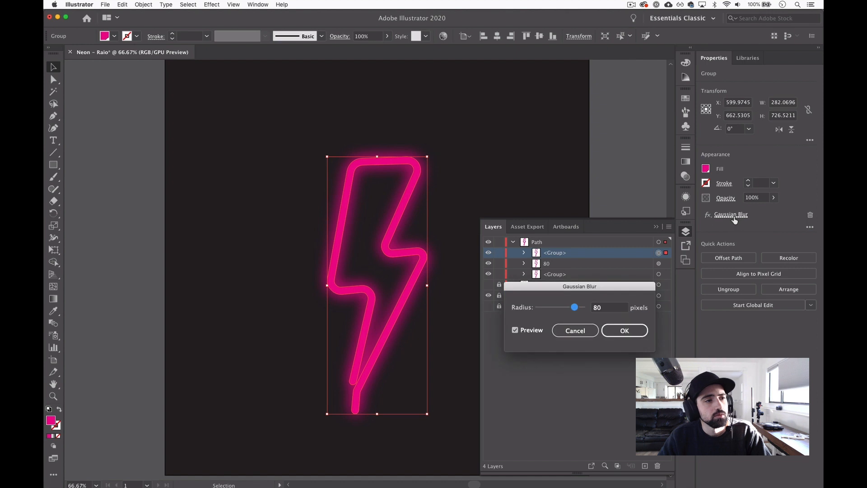
click(606, 306)
double_click(606, 307)
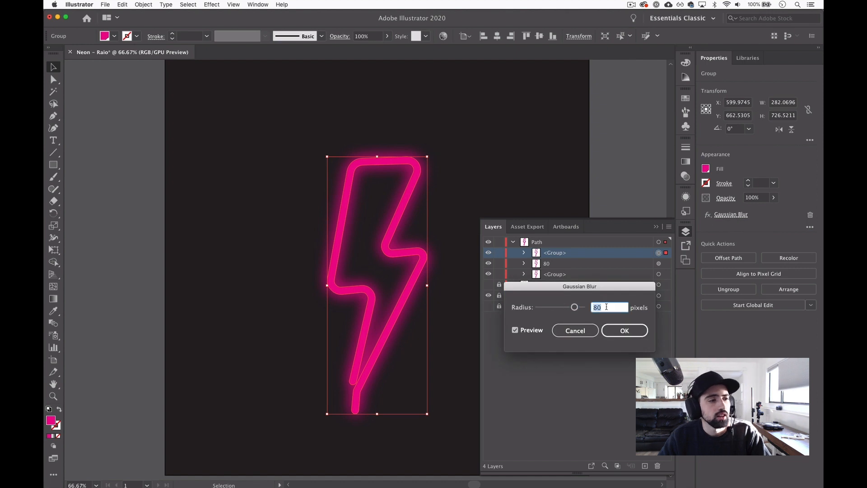
text(40)
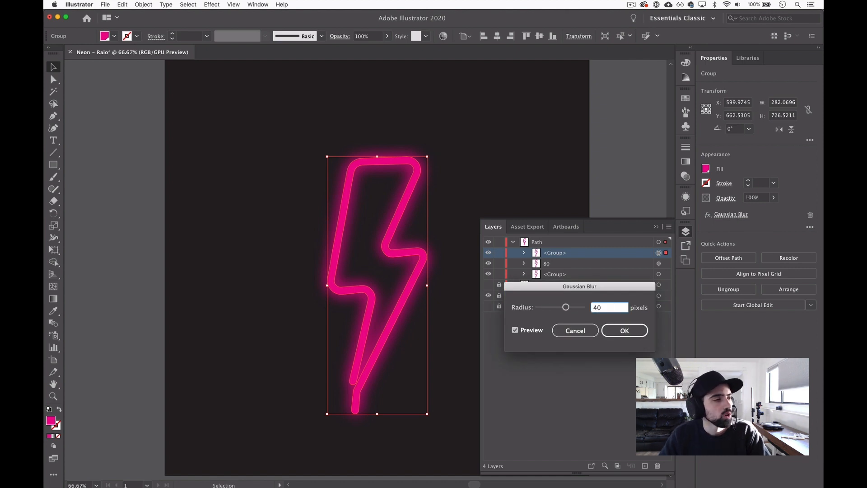
key(Return)
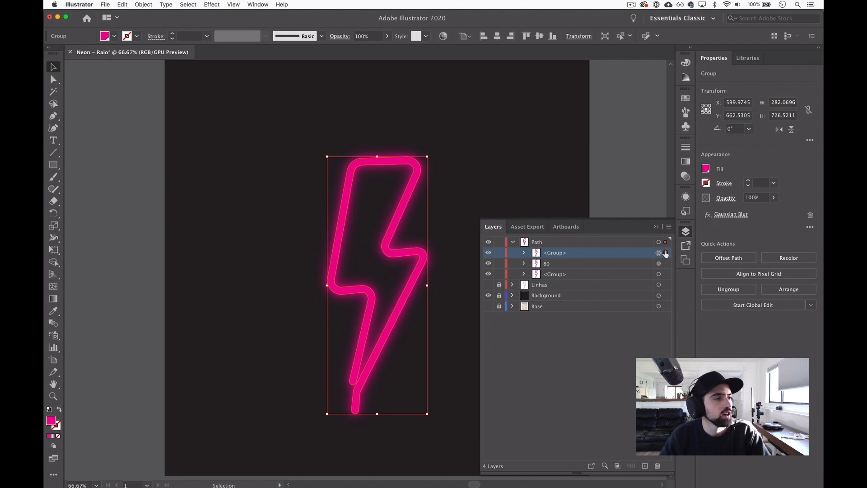
double_click(557, 253)
text(40)
key(Return)
Duplicate the group 40 in place in front and rename the new frontmost copy 20.
key(a)
key(super+c)
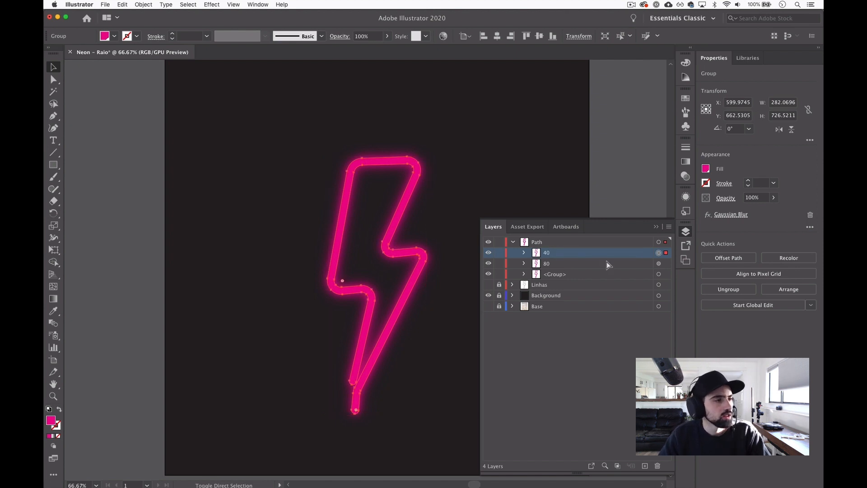
key(super+f)
key(v)
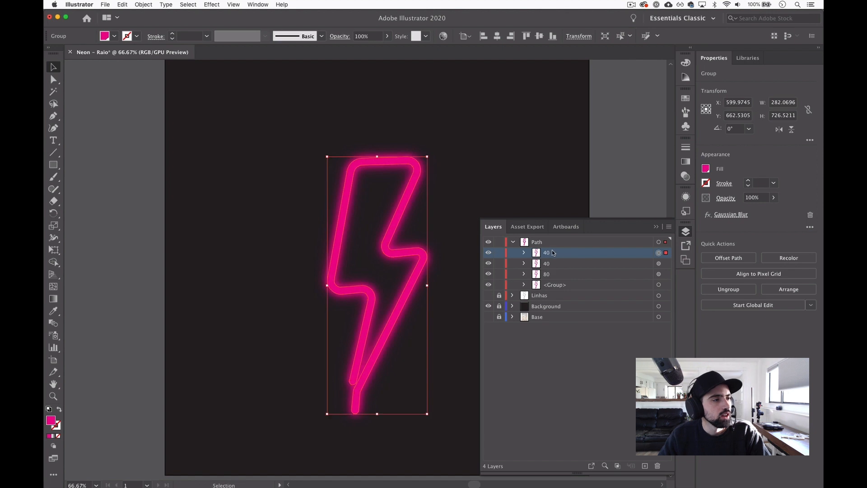
double_click(547, 252)
text(20)
key(Return)
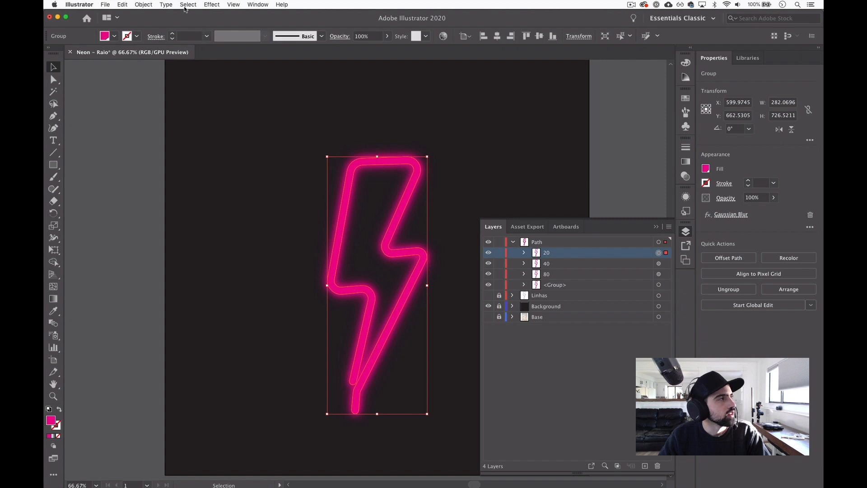
Set the Gaussian Blur radius of the group 20 to 20 pixels.
click(735, 217)
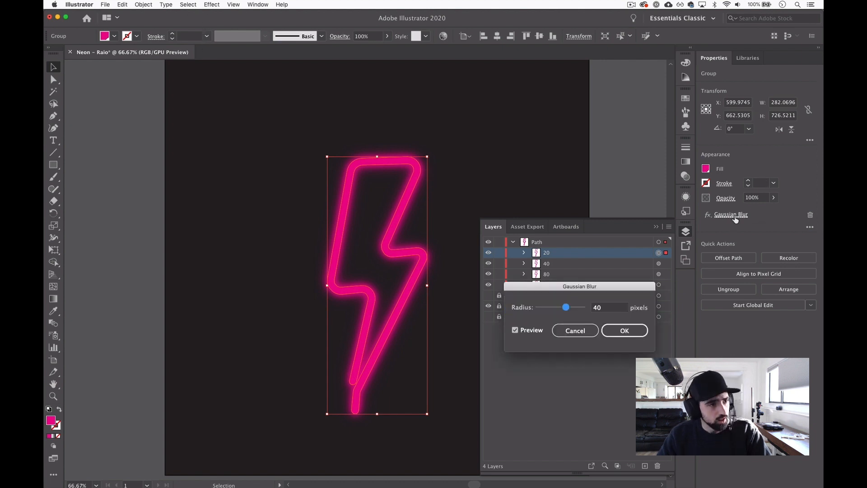
click(613, 308)
text(20)
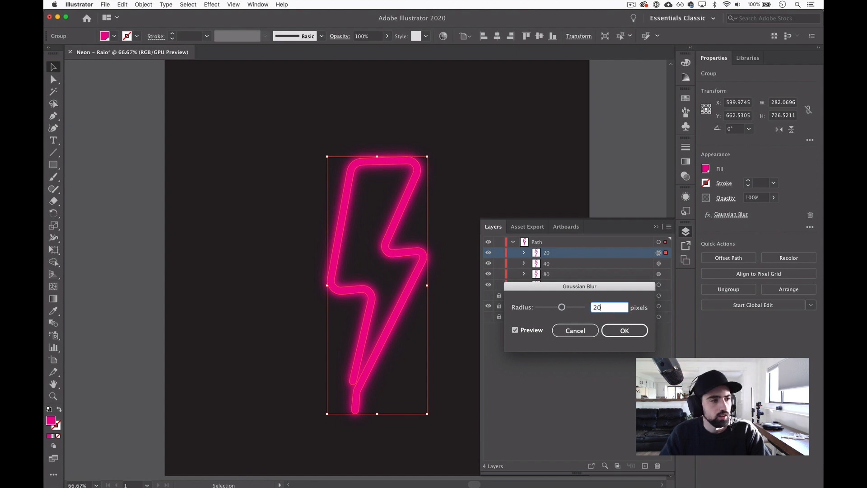
key(Return)
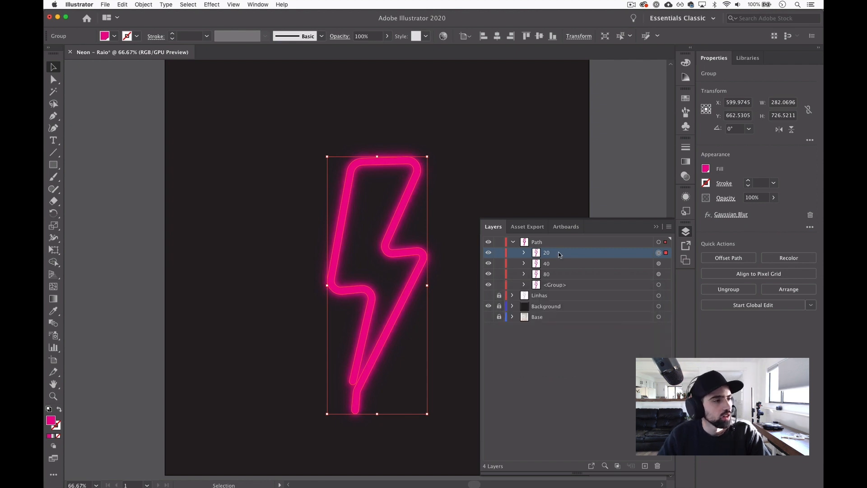
Duplicate the group 20 in place in front and rename the new frontmost copy 10.
key(super)
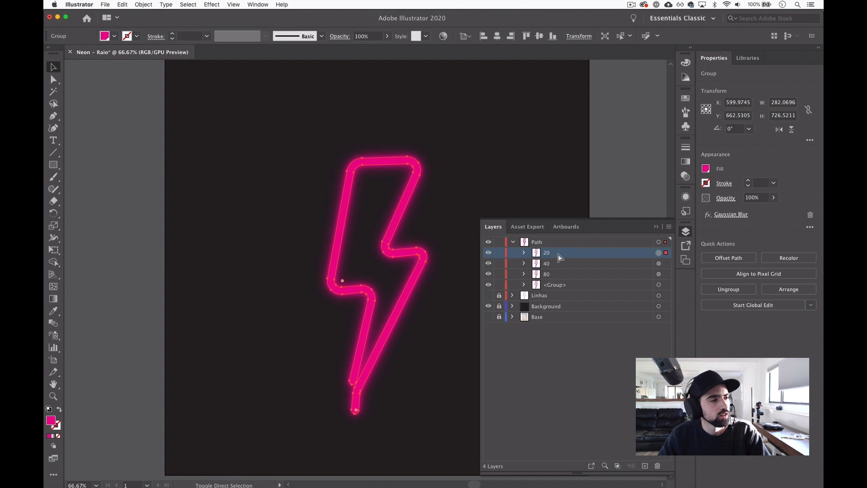
key(super+c)
key(super+f)
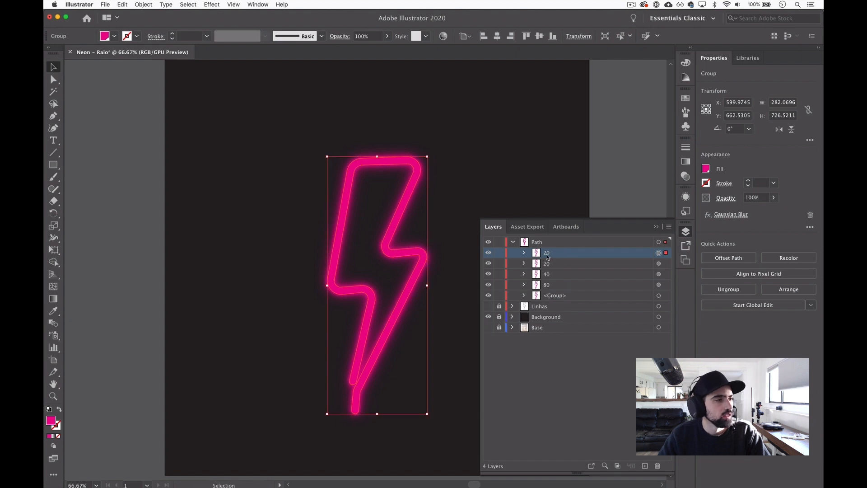
double_click(547, 253)
text(10)
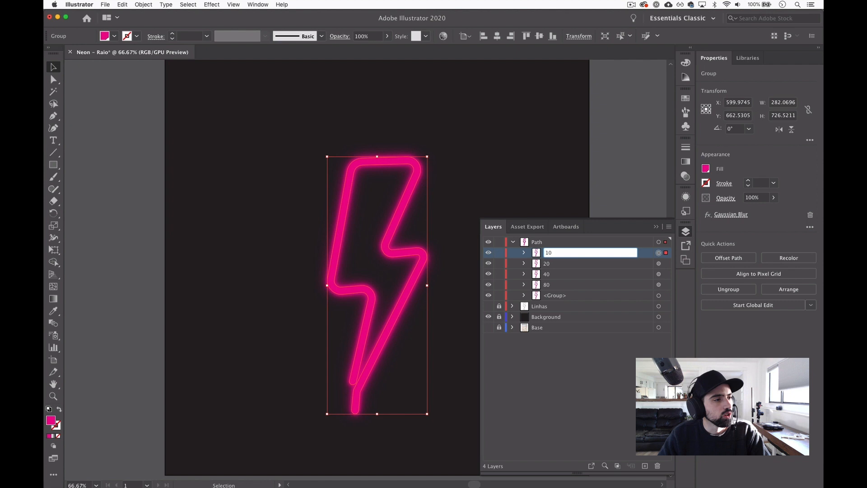
key(Return)
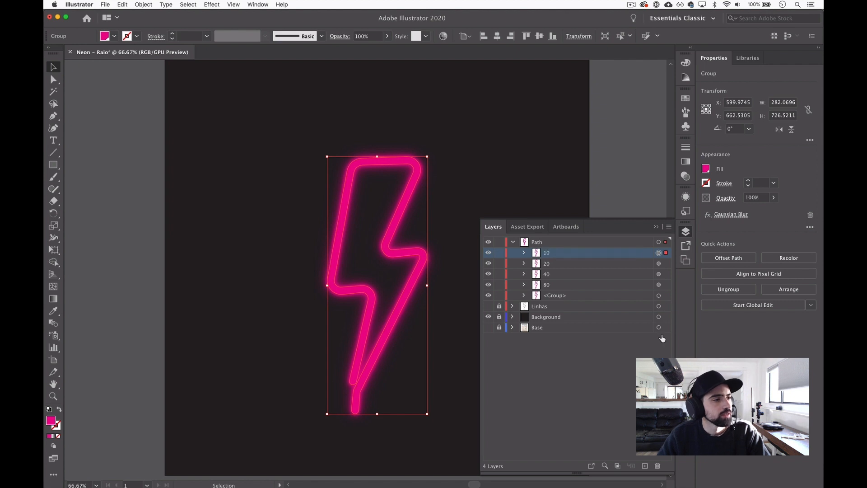
Set the Gaussian Blur radius of the group 10 to 10 pixels and deselect the artwork.
click(739, 218)
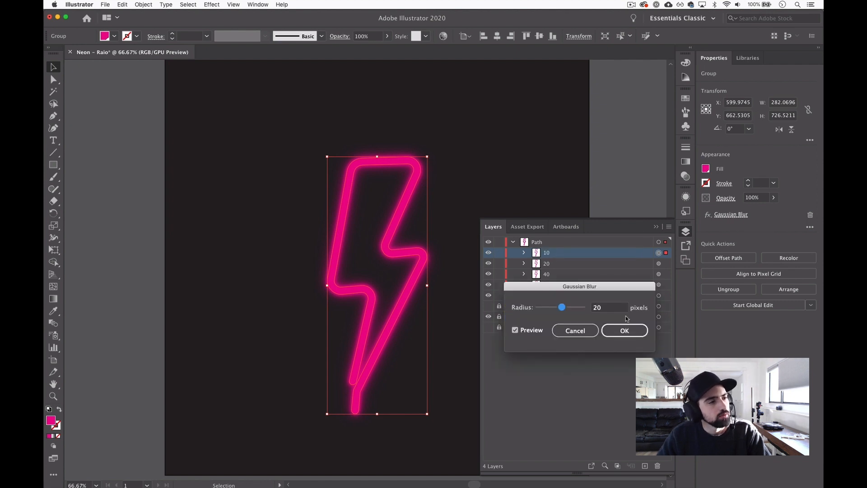
click(610, 307)
double_click(610, 308)
text(10)
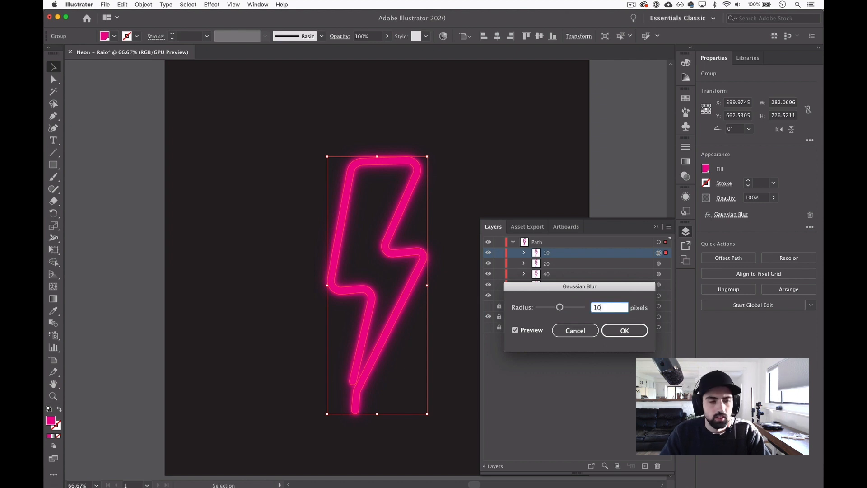
key(Return)
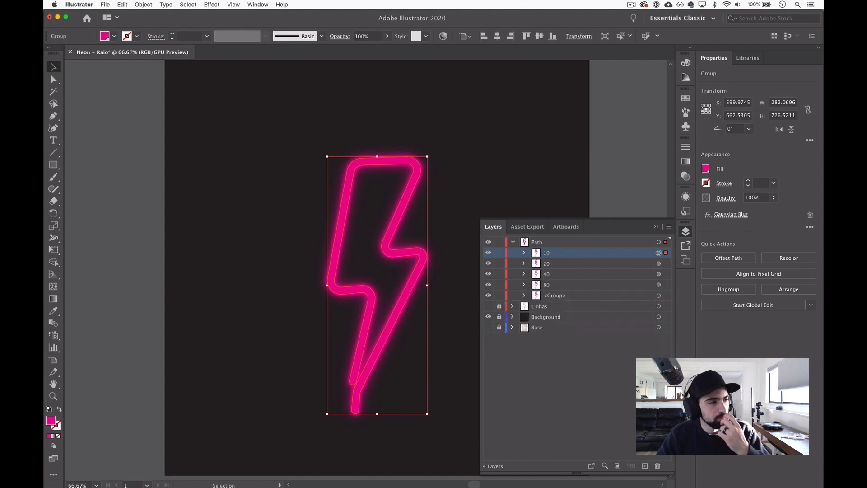
click(581, 413)
click(463, 371)
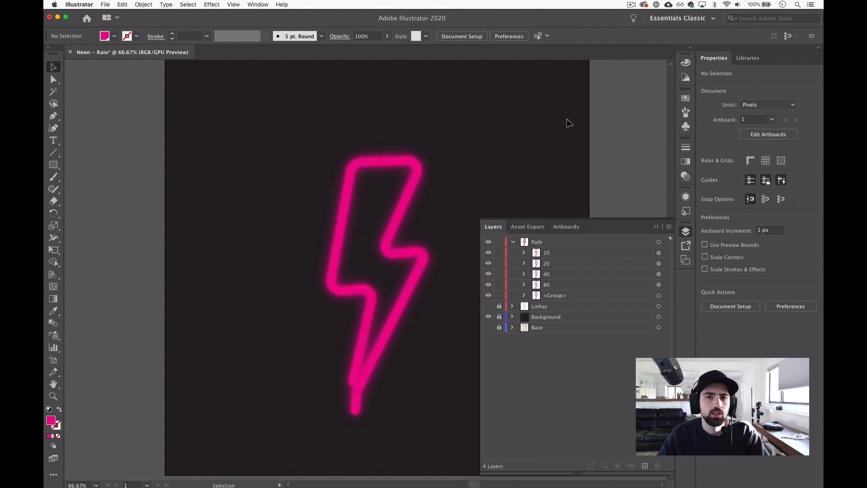
click(565, 284)
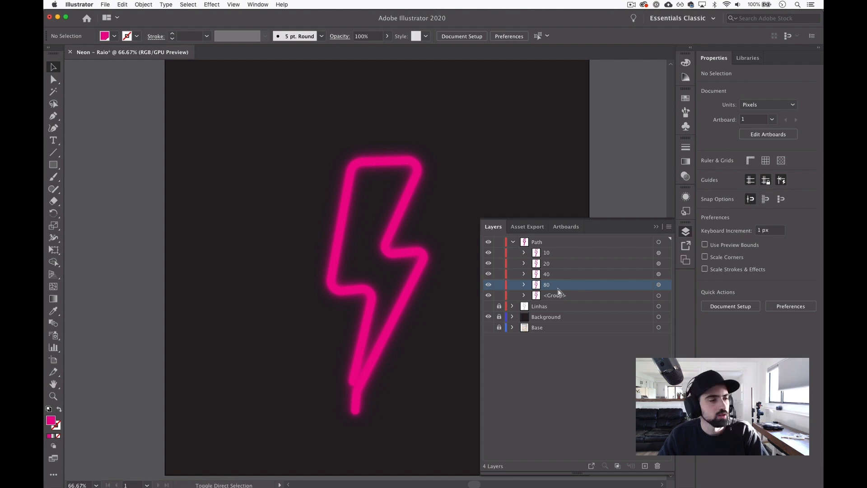
key(super+f)
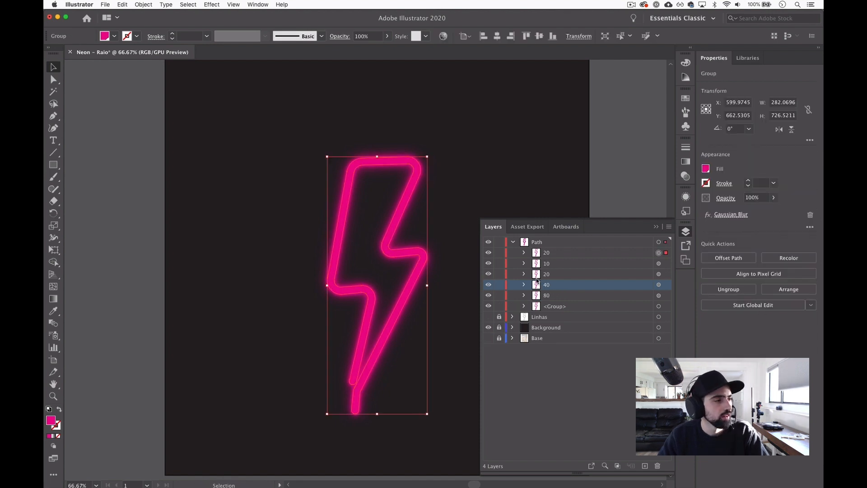
key(a)
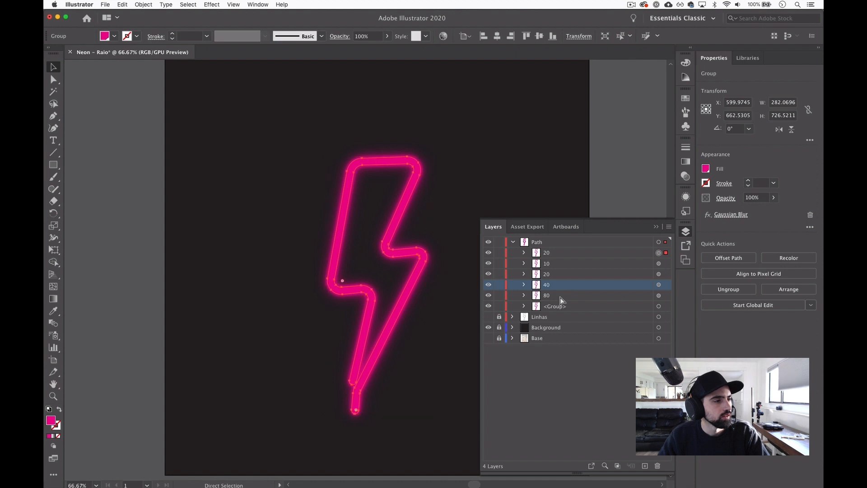
key(Delete)
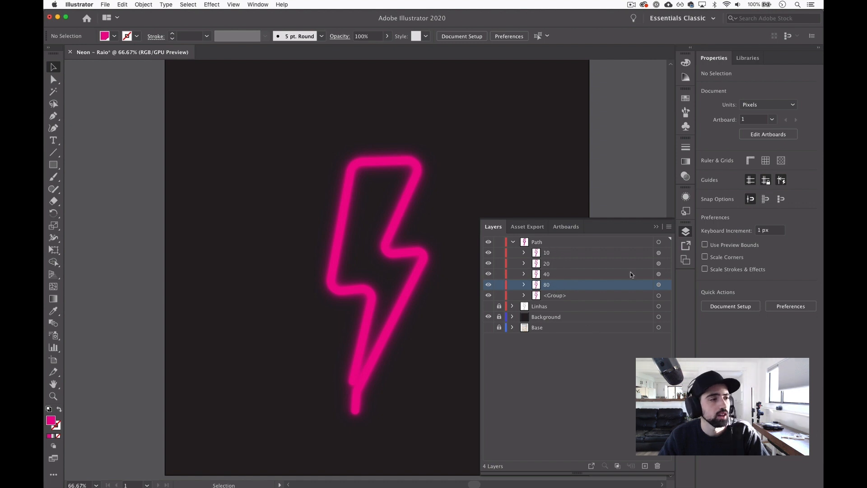
Duplicate the group 80 in place and move the copy below the group 40 in the layer stack.
click(659, 286)
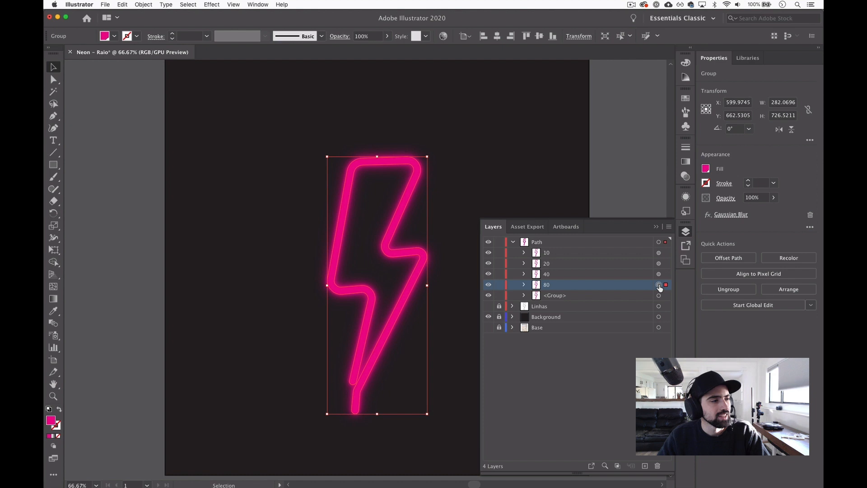
key(a)
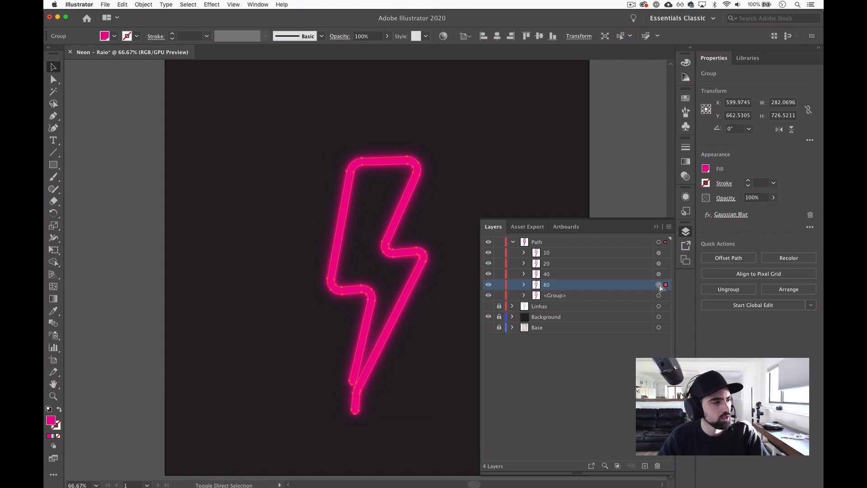
key(shift+super+v)
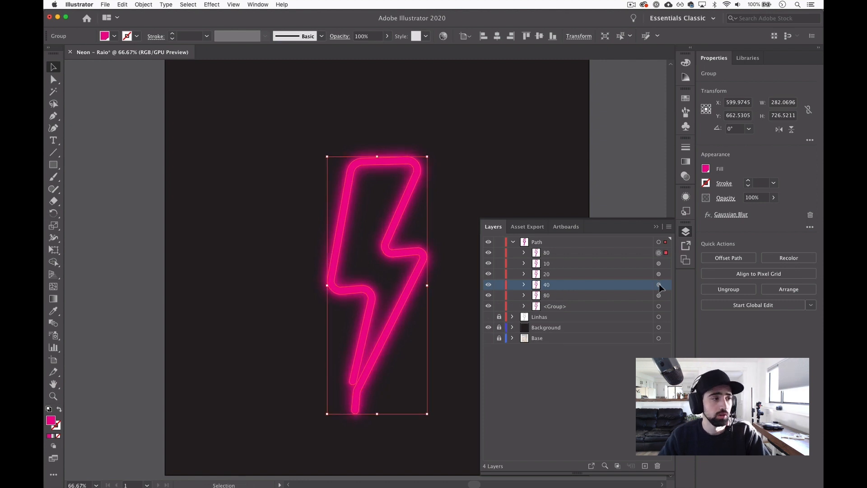
drag(572, 252, 571, 300)
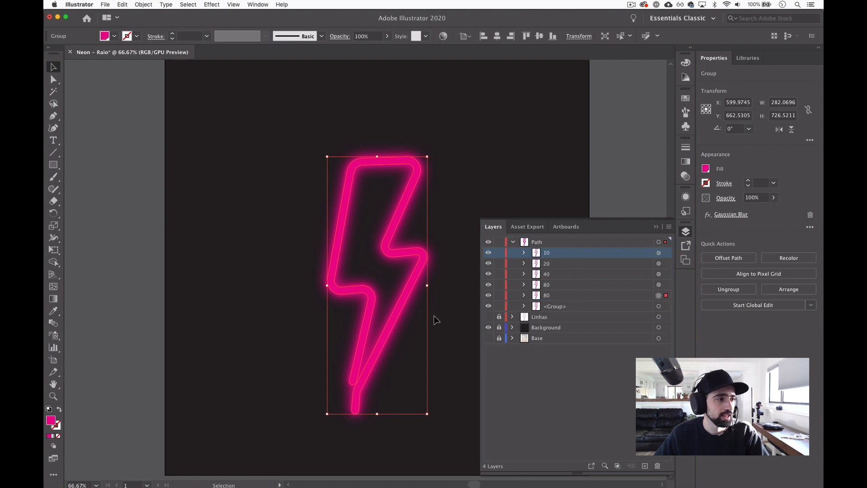
click(456, 332)
Paste another copy of the group 80 in place at the front of the Path layer and deselect it.
click(593, 296)
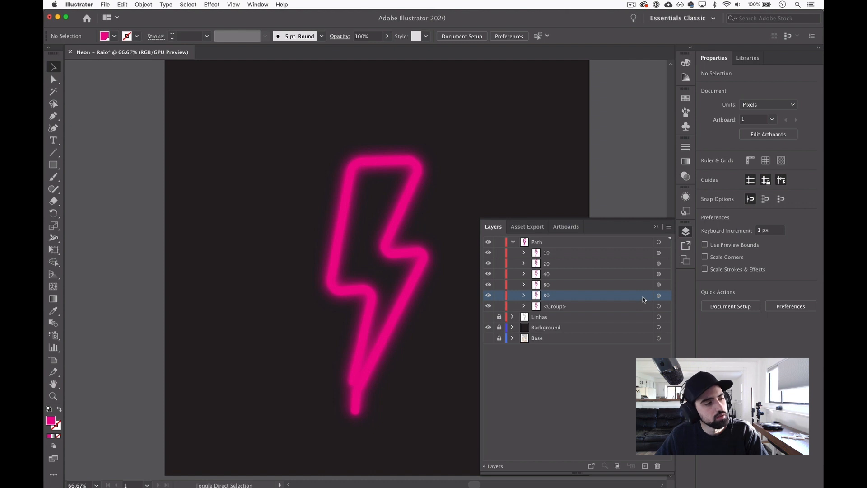
key(super+f)
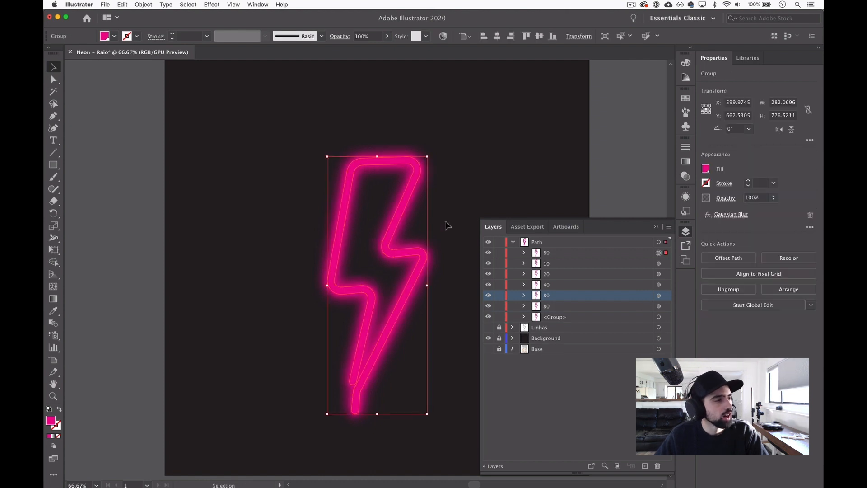
click(464, 192)
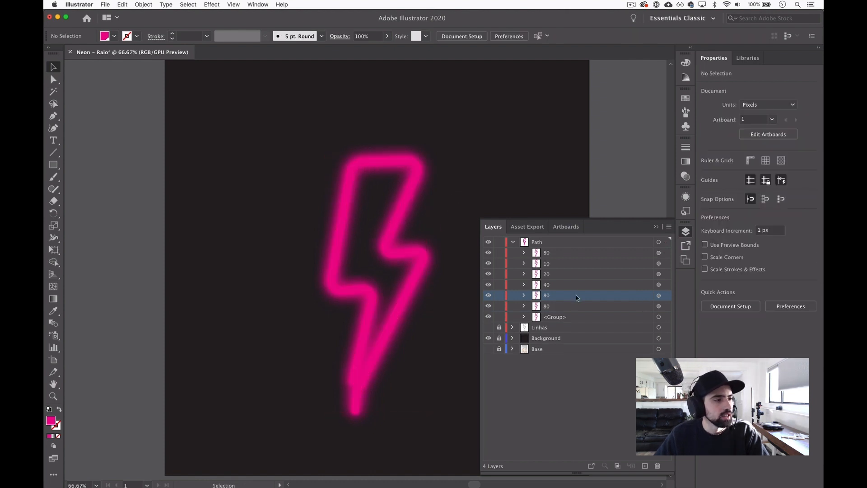
Set the Gaussian Blur radius of the lowest 80 group to 120 pixels and rename that group 120.
click(562, 307)
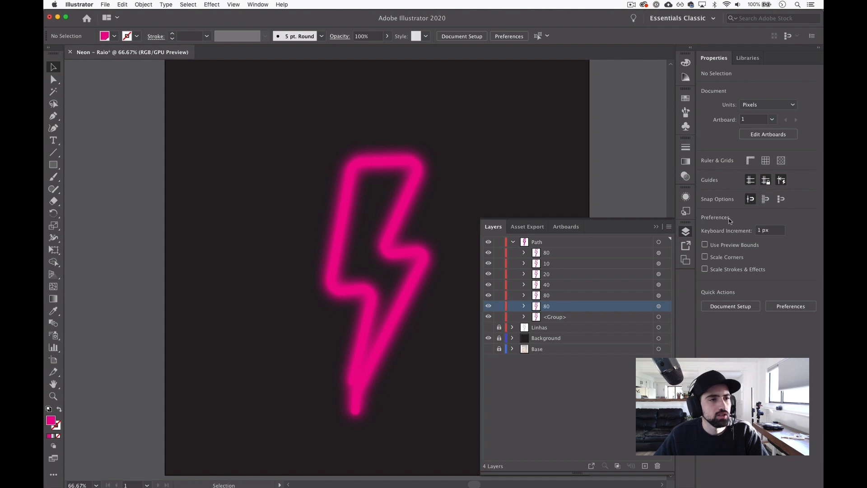
click(658, 306)
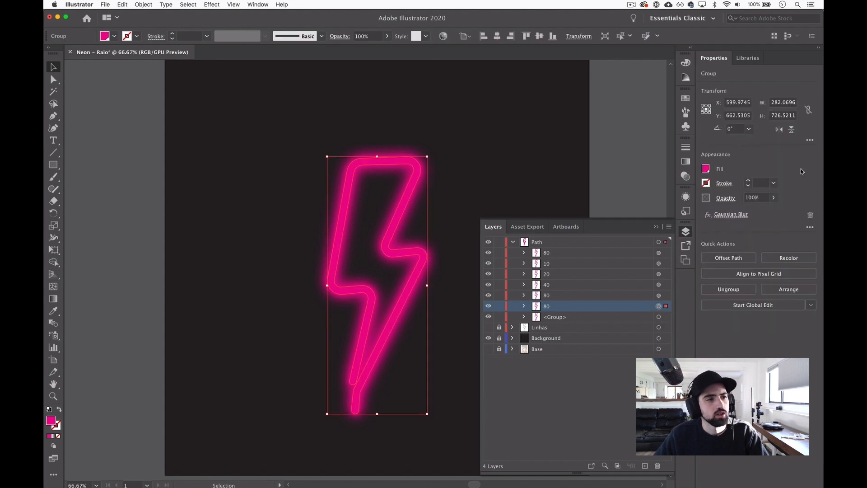
click(733, 215)
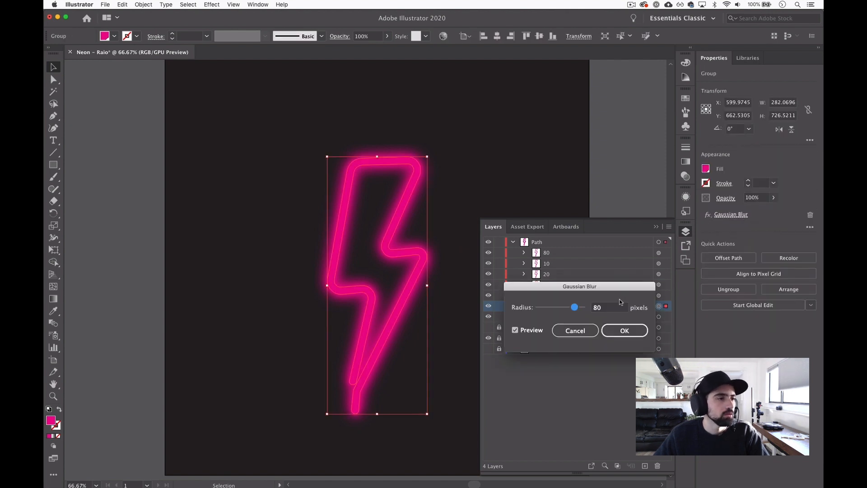
drag(604, 308, 594, 306)
key(BackSpace)
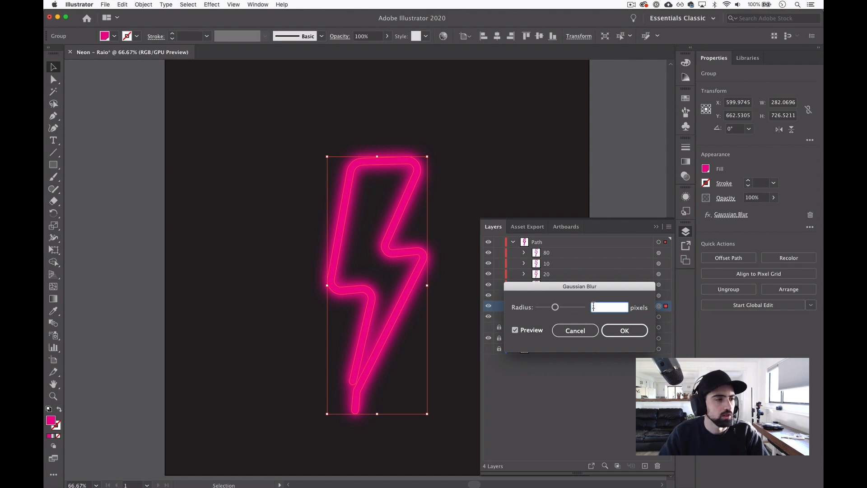
text(120)
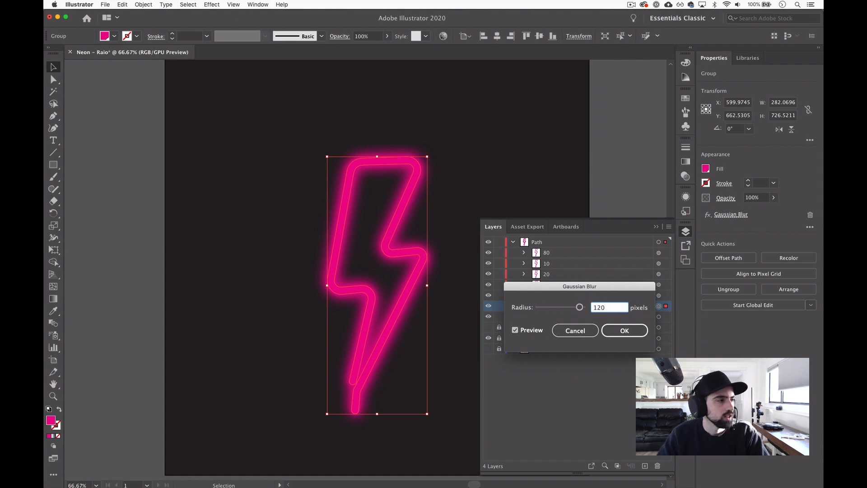
key(Tab)
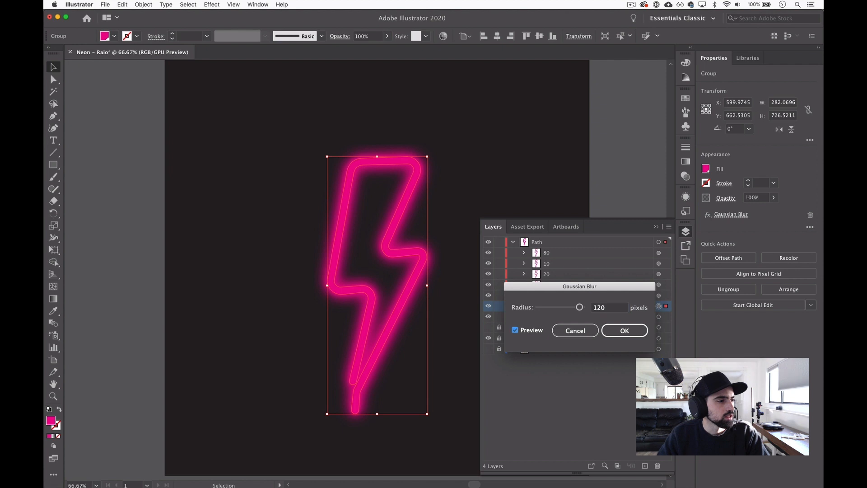
click(631, 334)
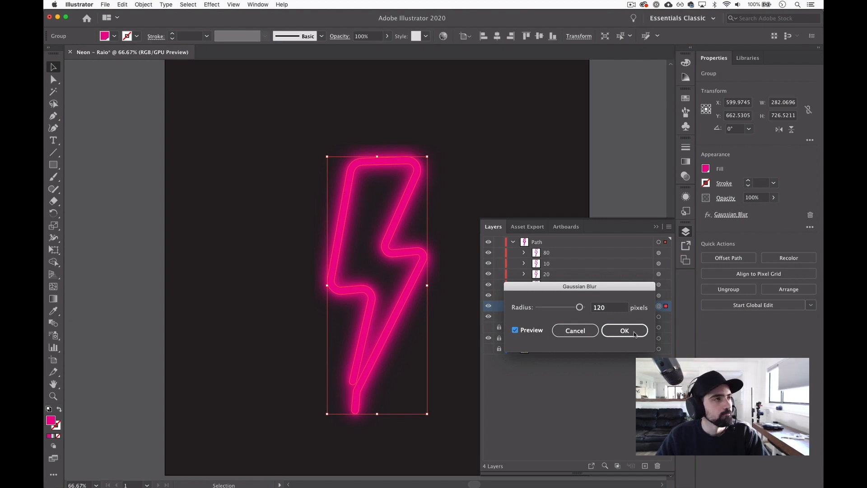
click(621, 391)
double_click(546, 306)
text(120)
key(Return)
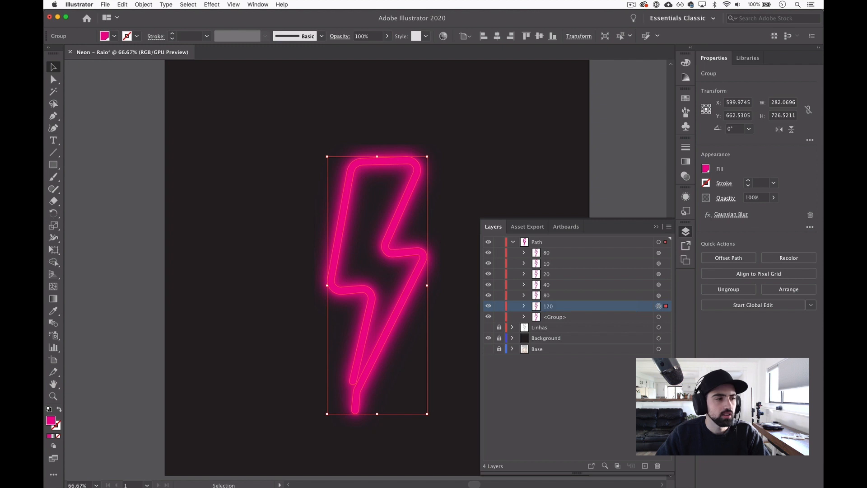
Move the frontmost 80 copy below the group 40 in the layer stack and hide the unblurred base group.
drag(560, 252, 555, 301)
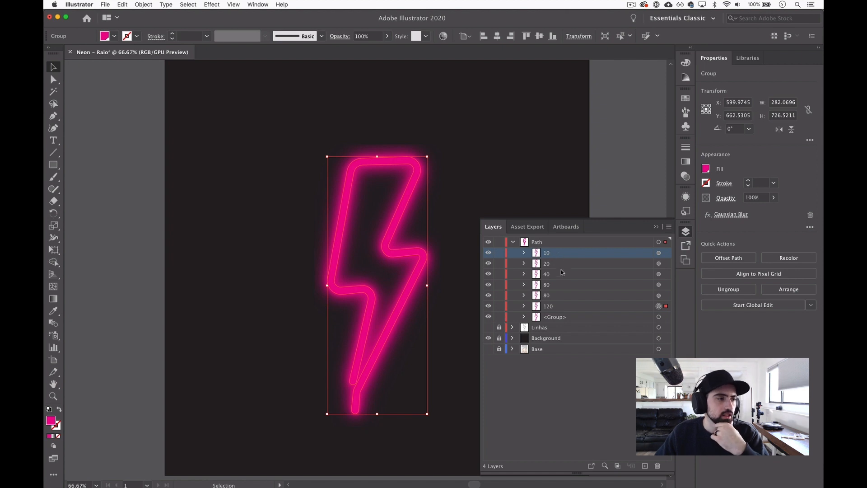
click(573, 318)
click(489, 317)
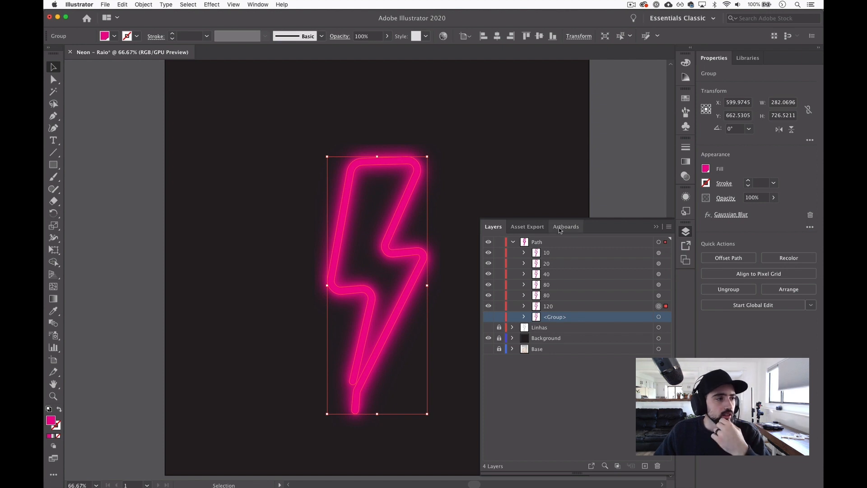
Check the Gaussian Blur radius of the group 10, leave it as is, and deselect the artwork.
click(570, 256)
click(666, 252)
click(731, 214)
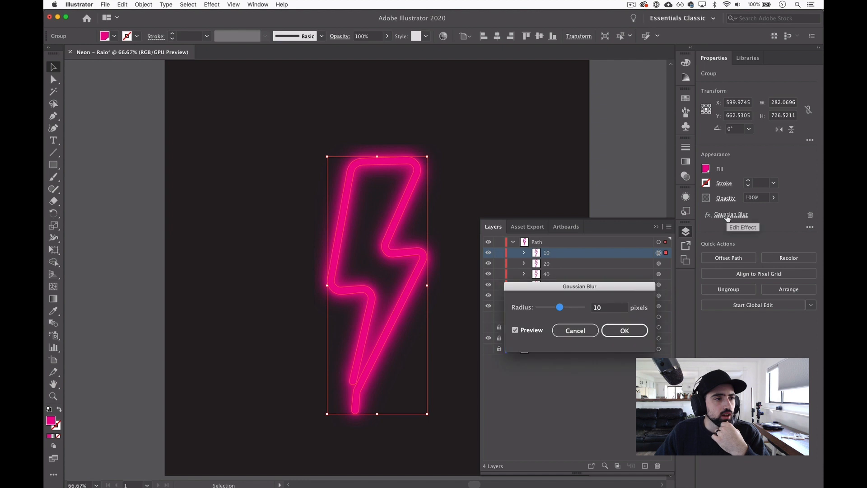
click(575, 331)
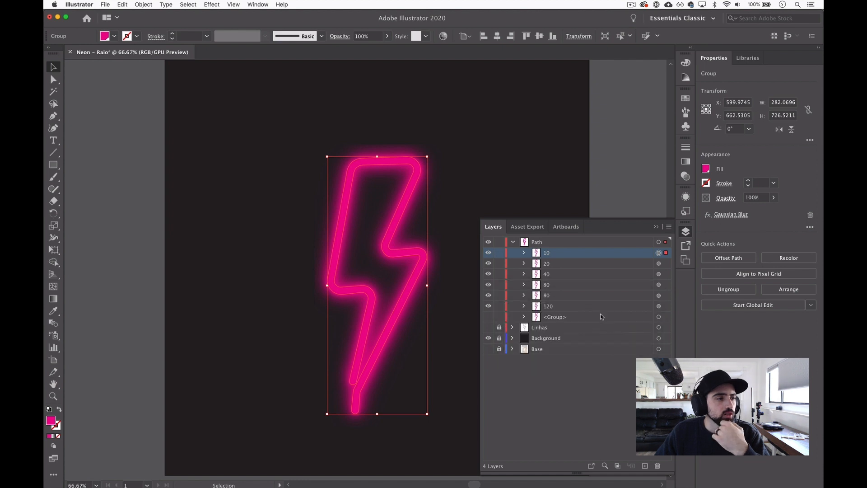
click(571, 399)
click(495, 172)
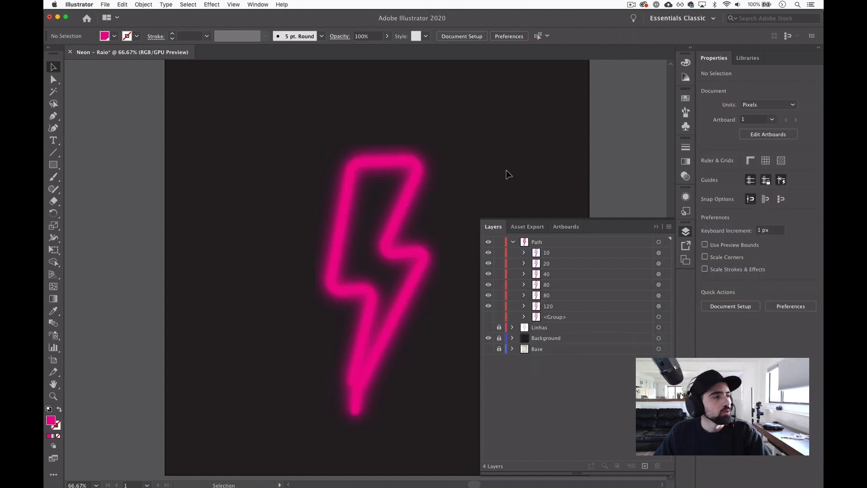
Switch to Chrome to review the pink melted-heart neon reference image, and return to Illustrator.
key(super+Tab)
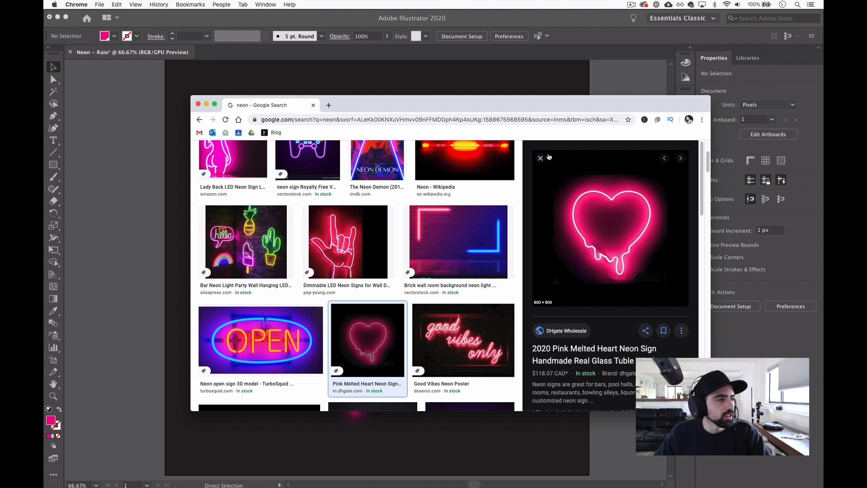
key(super+Tab)
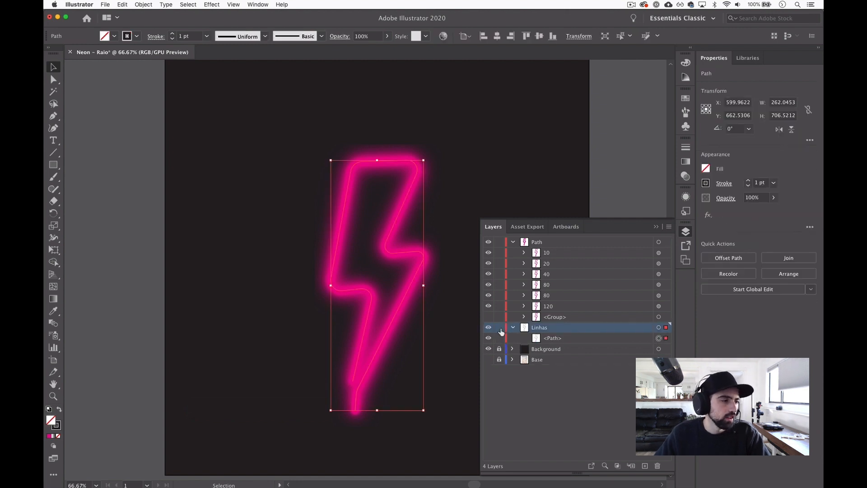
Lock and hide the Linhas layer.
click(498, 328)
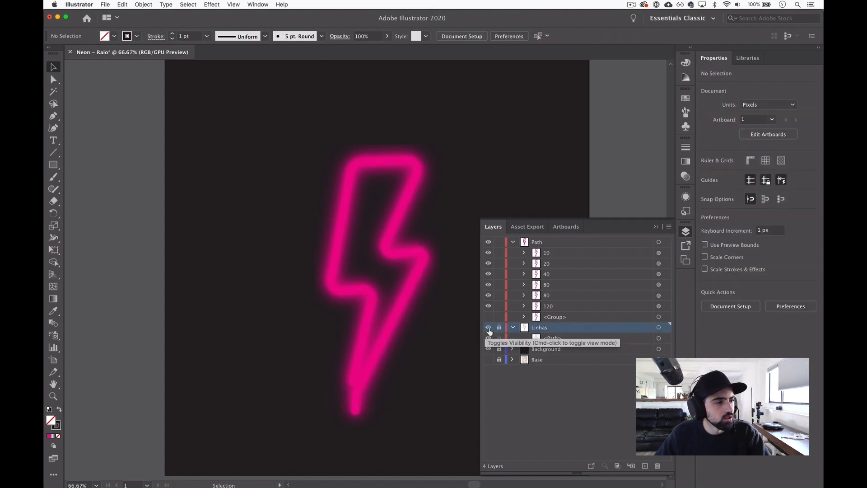
click(489, 328)
Rename the Path layer Neon and paste the copied bolt line from Linhas in place at its front.
click(554, 242)
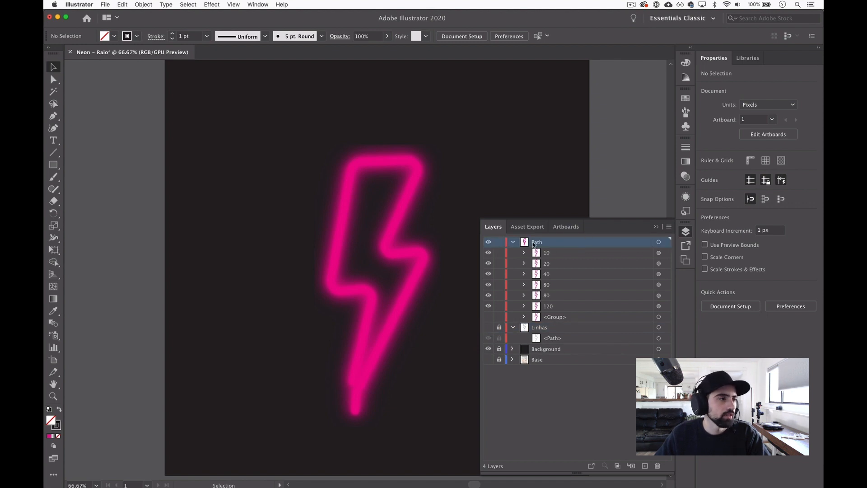
double_click(536, 242)
text(Neon)
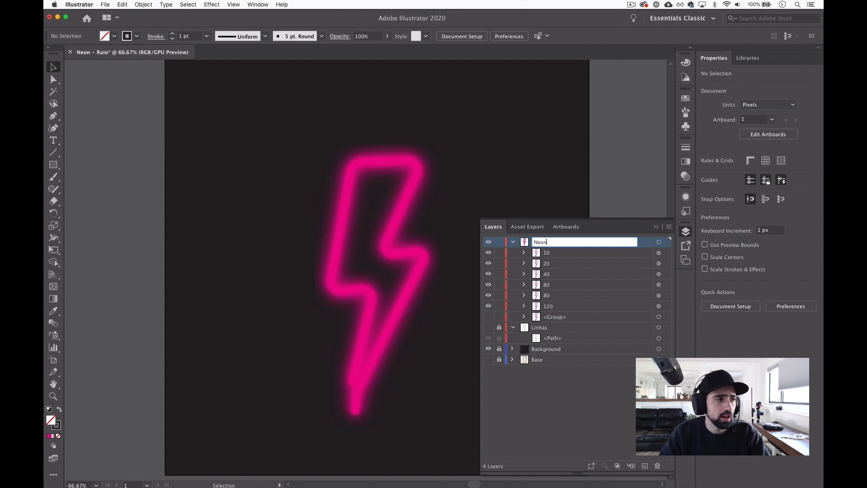
key(Return)
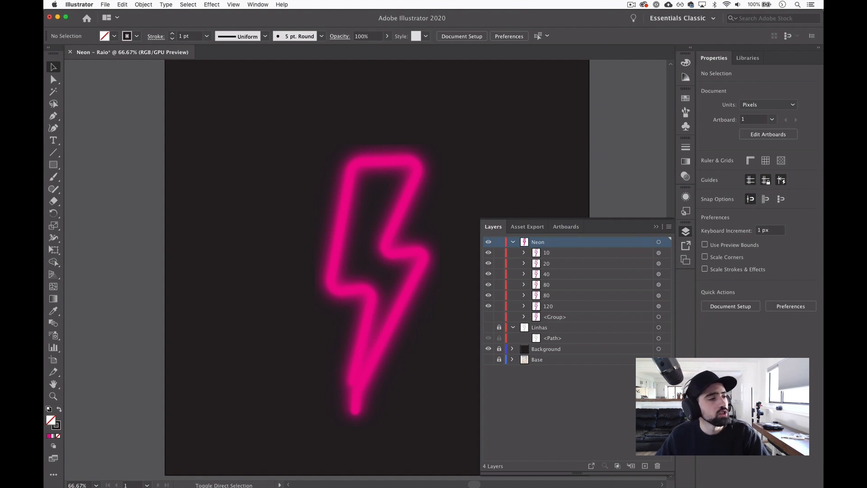
key(super+f)
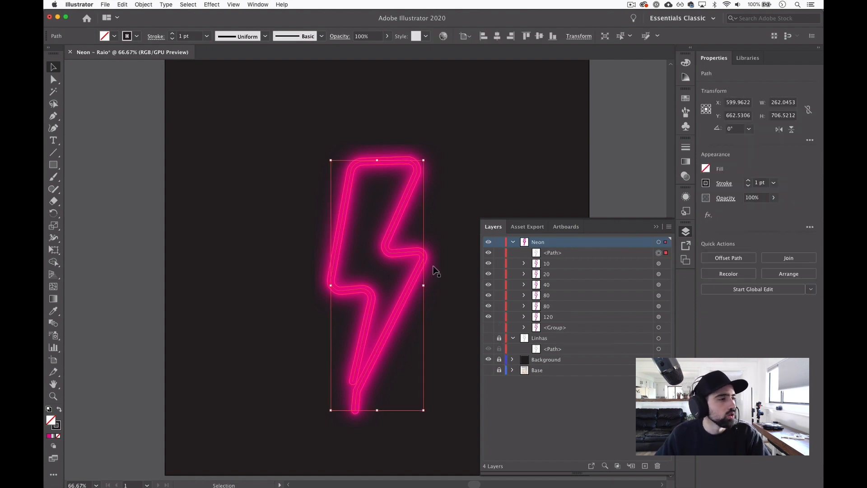
Set the stroke weight of the pasted centre line in the Neon layer to 4 pt.
click(572, 252)
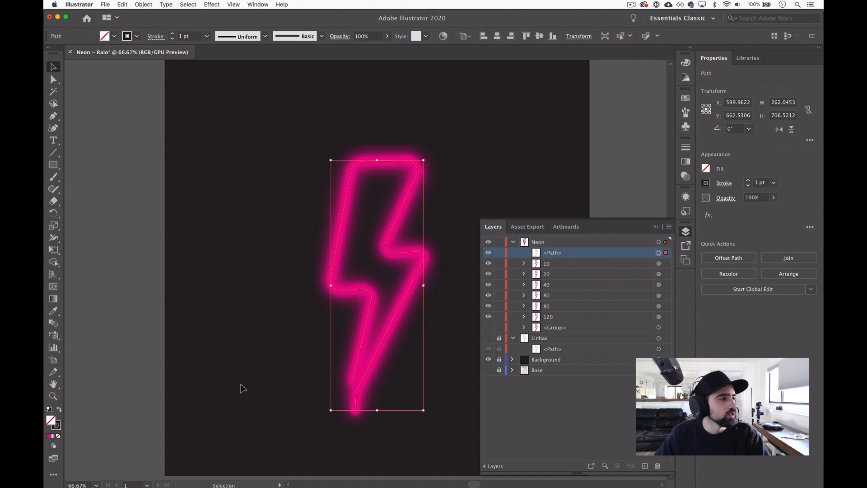
click(172, 34)
click(172, 33)
click(172, 34)
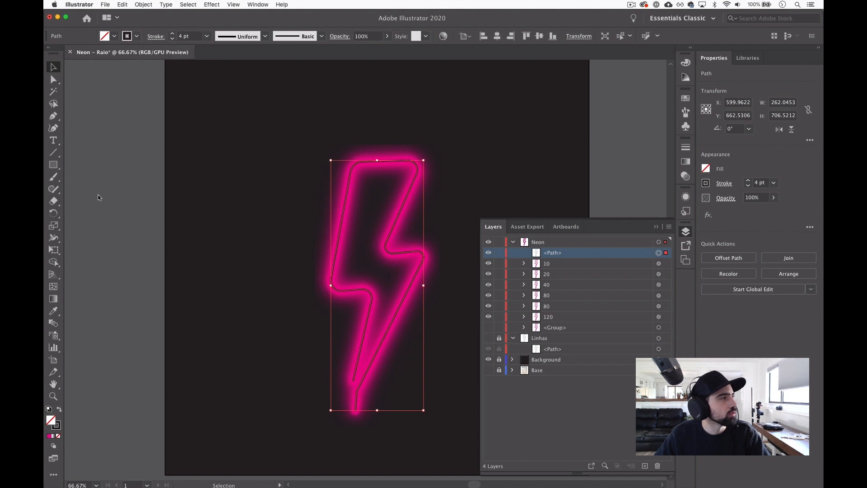
Recolour the centre line's stroke to the very pale pink fcf0f3 and deselect it.
double_click(55, 426)
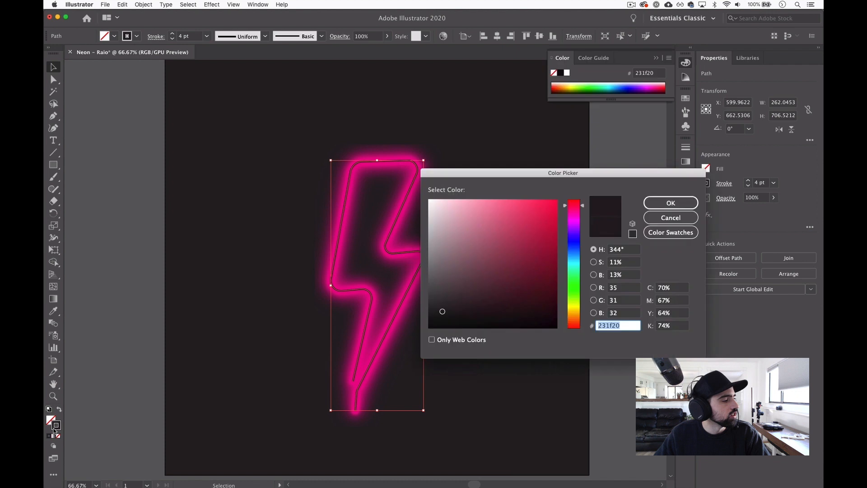
click(446, 204)
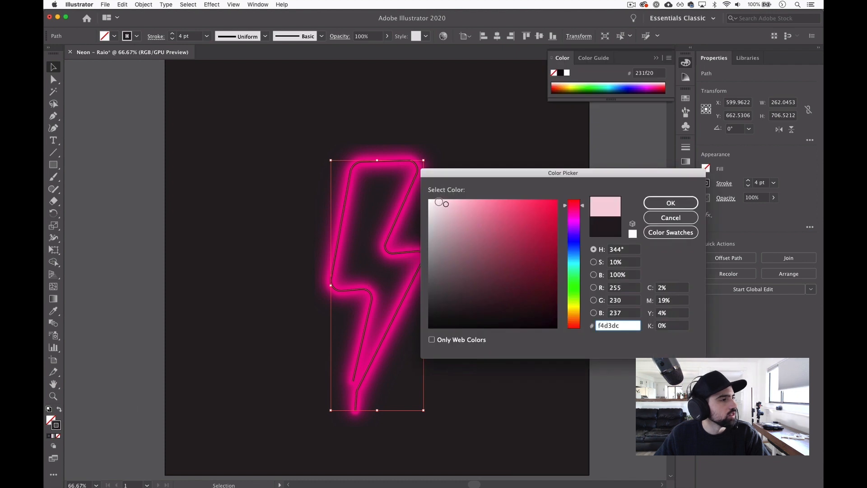
click(434, 200)
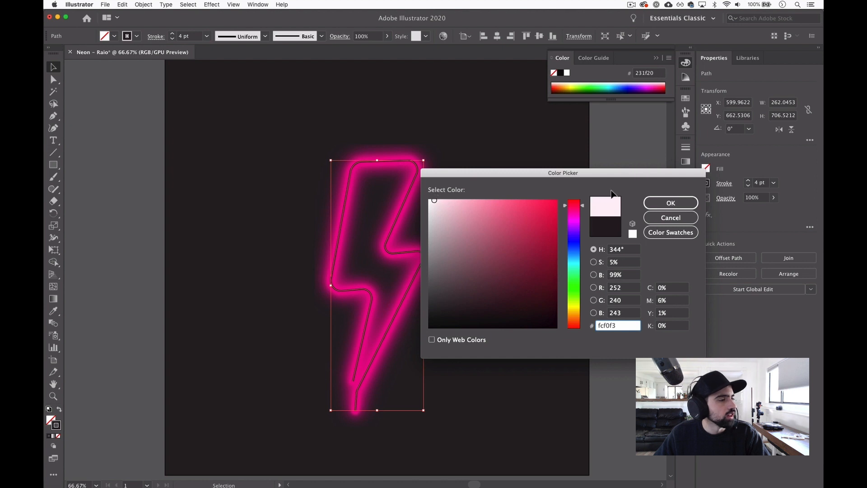
key(Return)
click(318, 435)
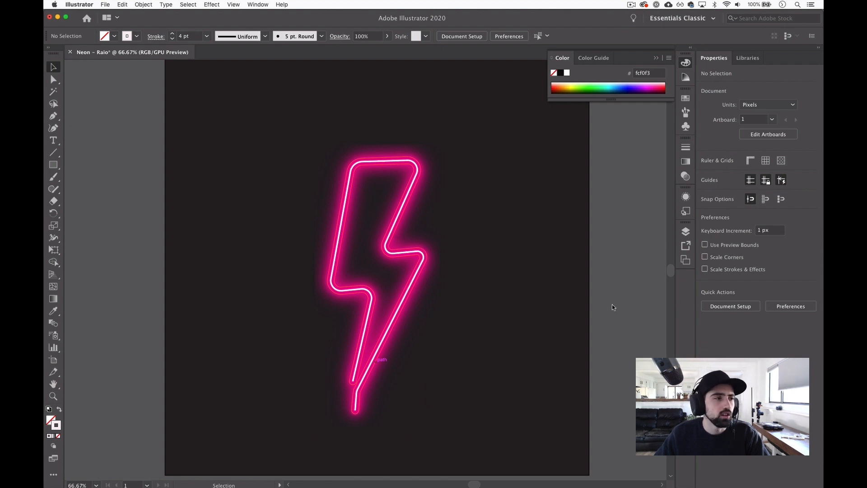
Apply a Gaussian Blur with a 1 pixel radius to the centre line path in the Neon layer.
key(F7)
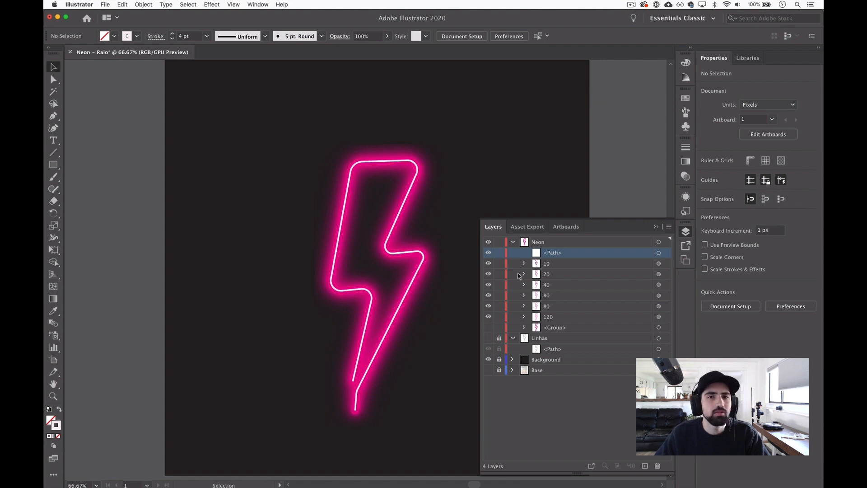
click(658, 254)
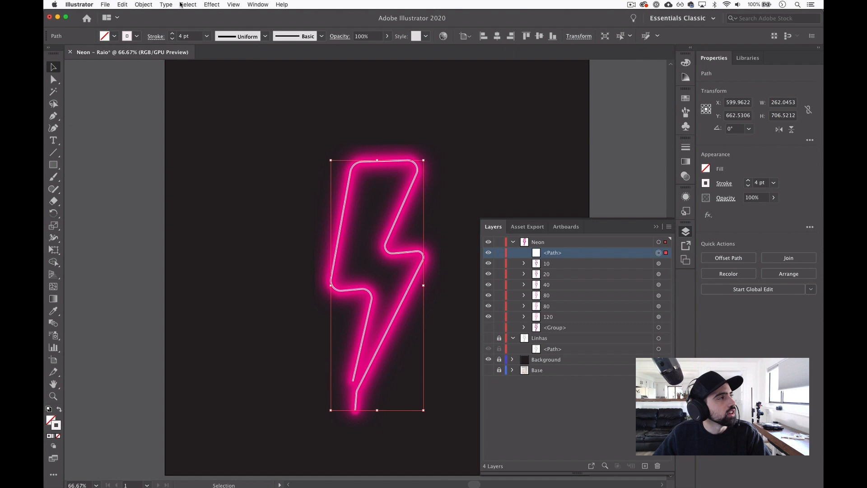
click(212, 5)
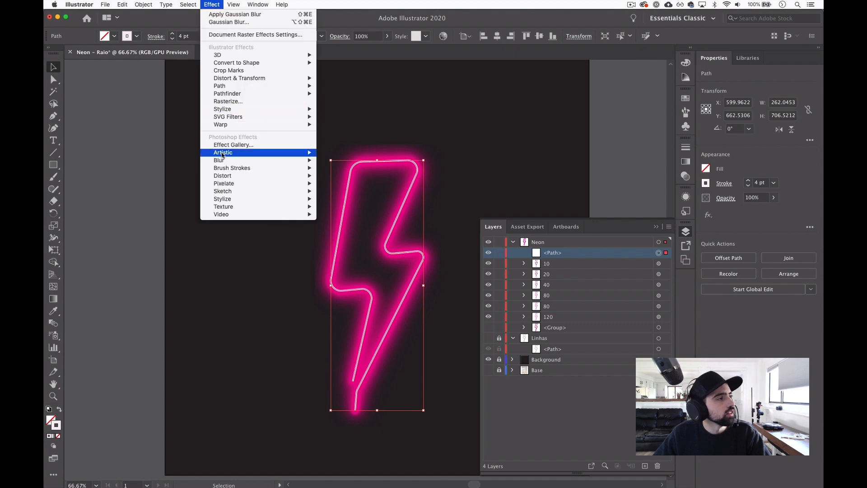
mouse_move(272, 161)
click(341, 161)
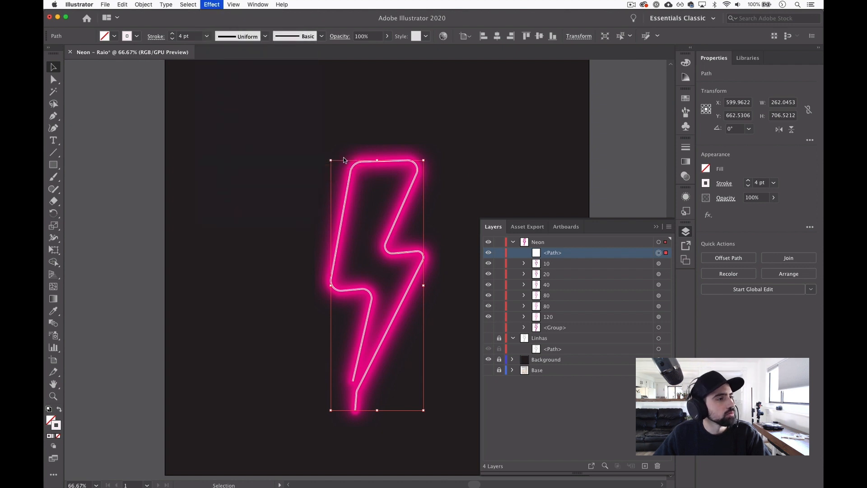
click(609, 311)
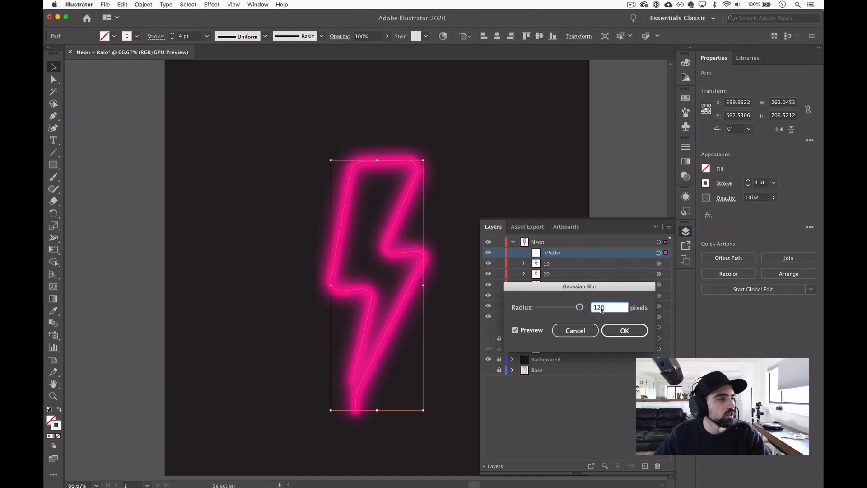
text(1)
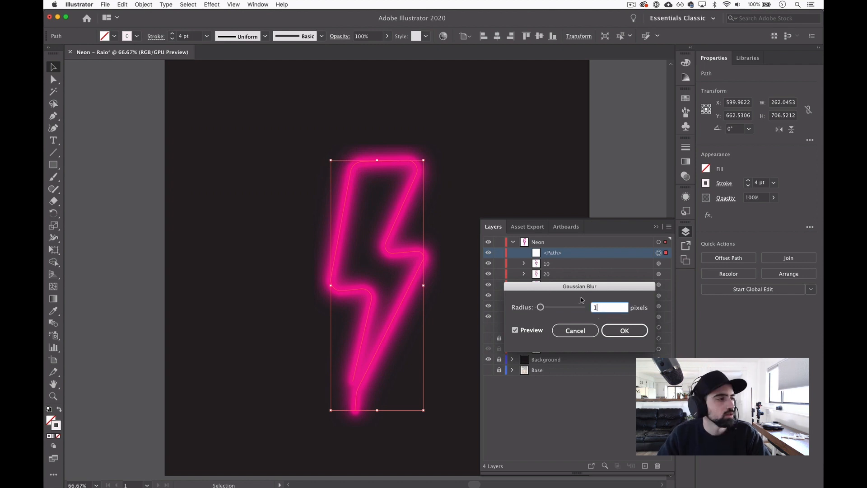
key(Tab)
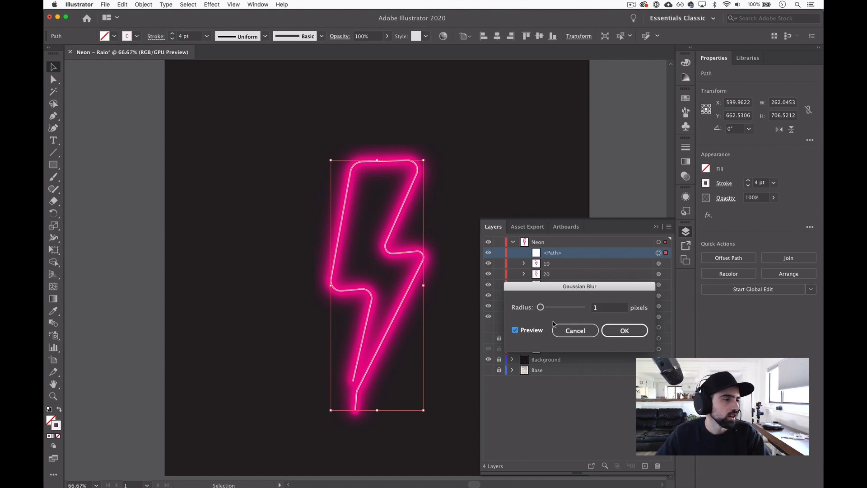
click(624, 330)
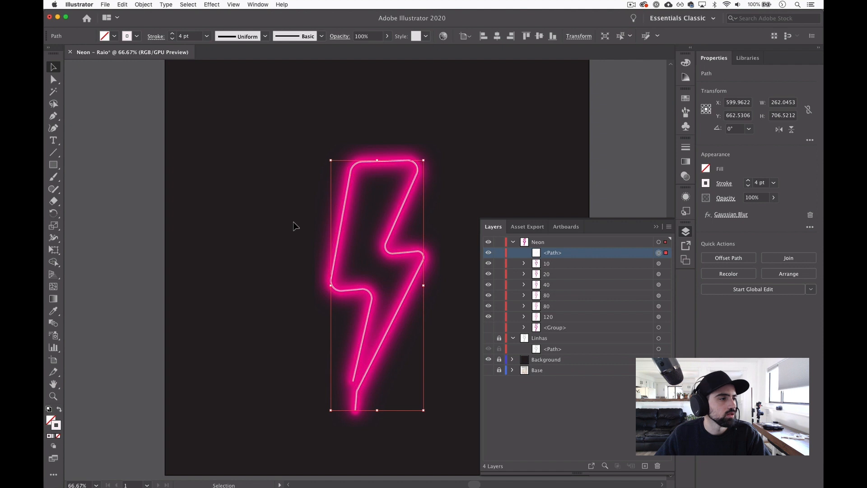
Inspect the centre line's edges up close and raise its Gaussian Blur radius to 3 pixels.
key(space)
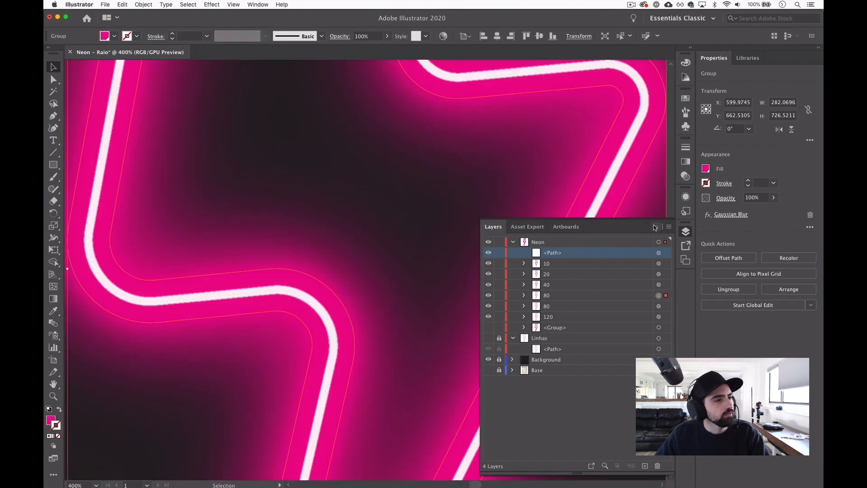
click(656, 226)
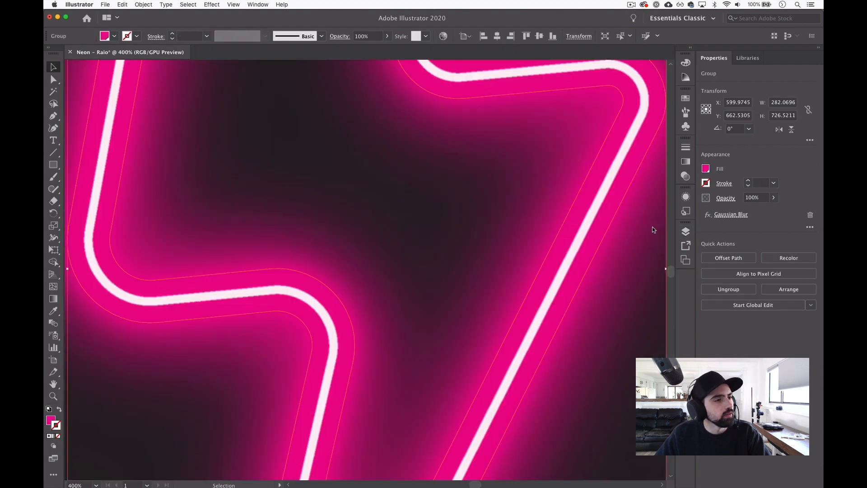
key(space)
drag(631, 232, 437, 270)
click(628, 237)
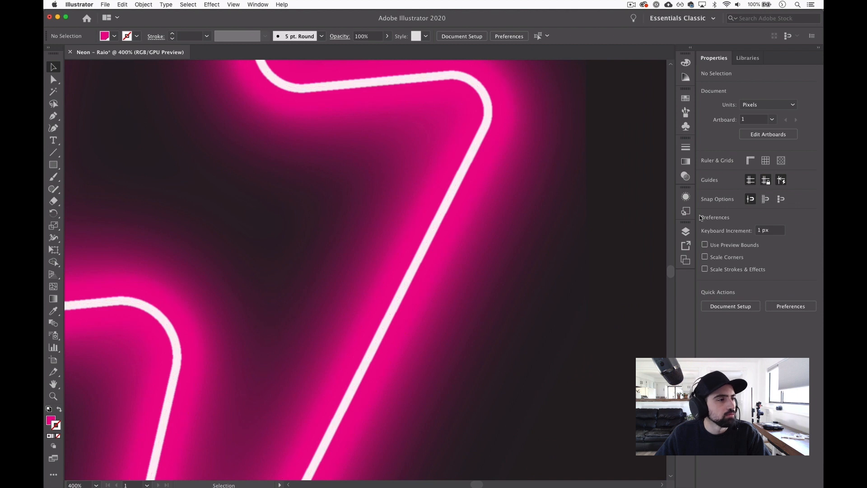
click(685, 231)
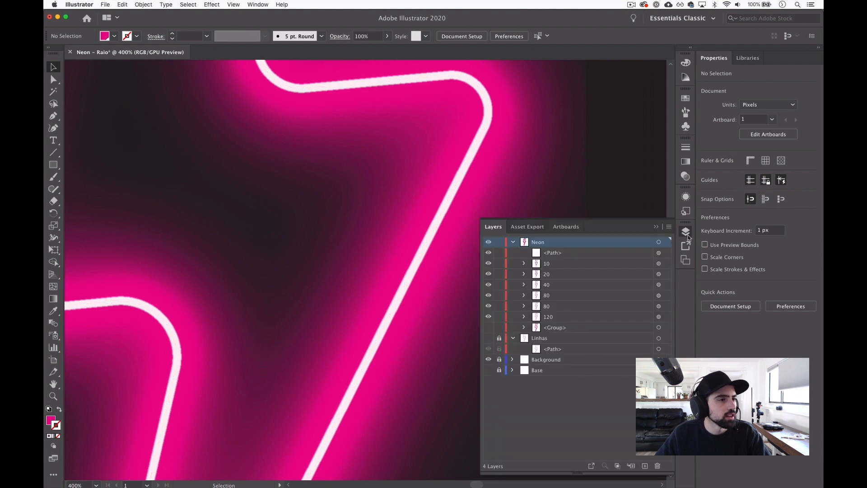
click(659, 254)
click(735, 215)
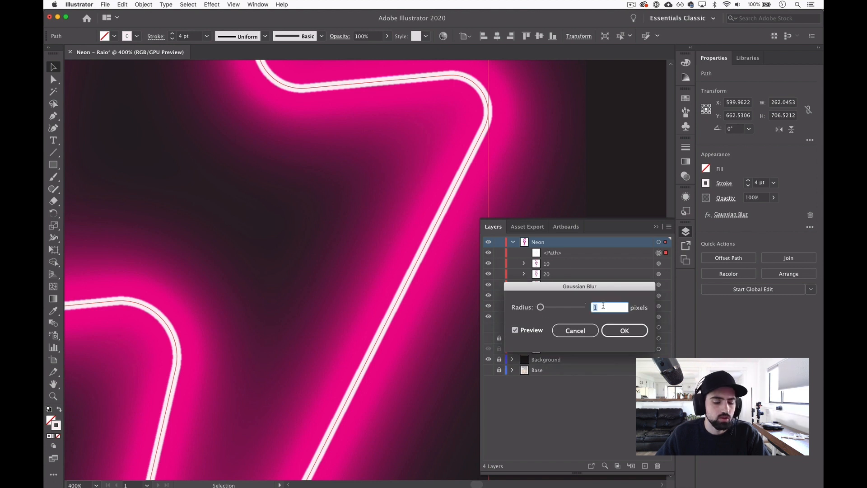
text(3)
key(Tab)
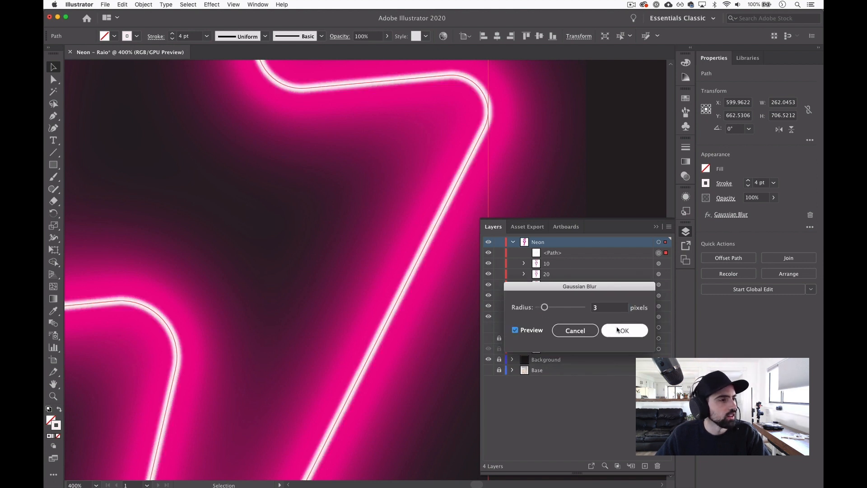
click(621, 331)
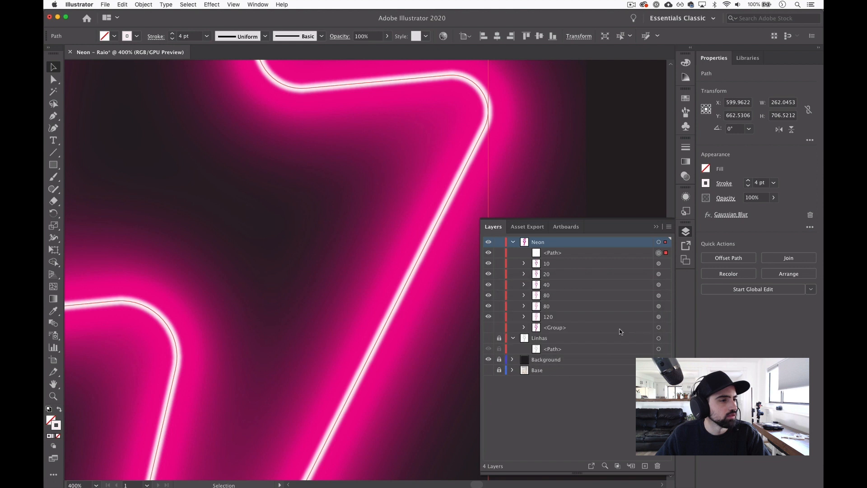
Deselect the centre line and review the whole neon bolt on the artboard.
click(656, 227)
click(628, 213)
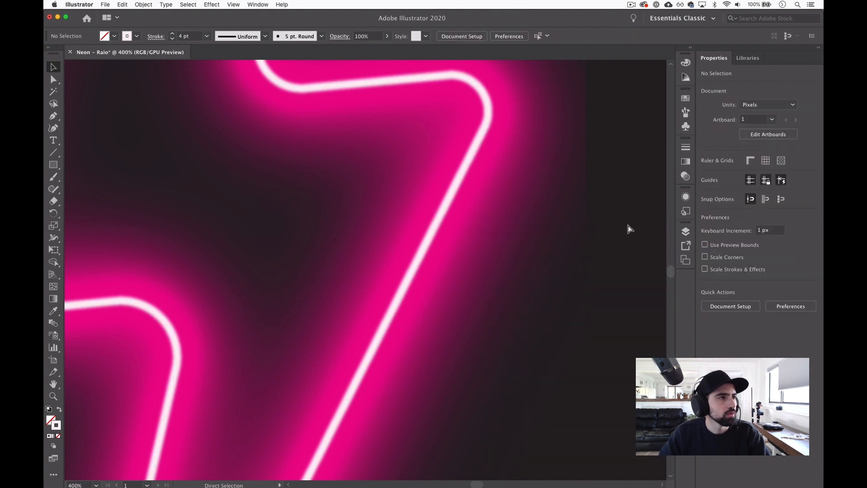
key(super+0)
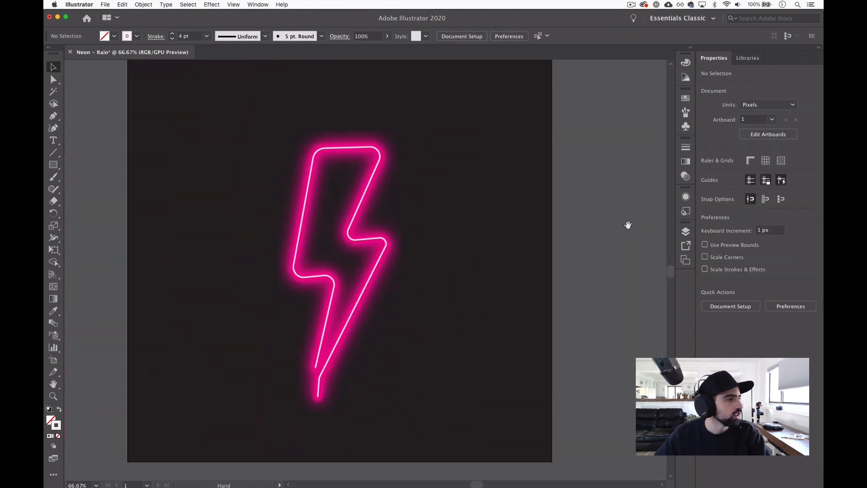
scroll(474, 246, down, 2)
scroll(474, 246, left, 2)
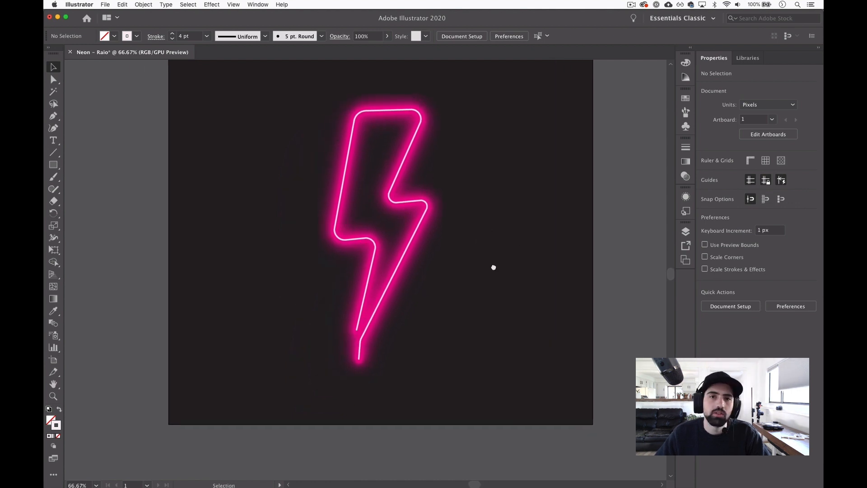
scroll(420, 233, up, 4)
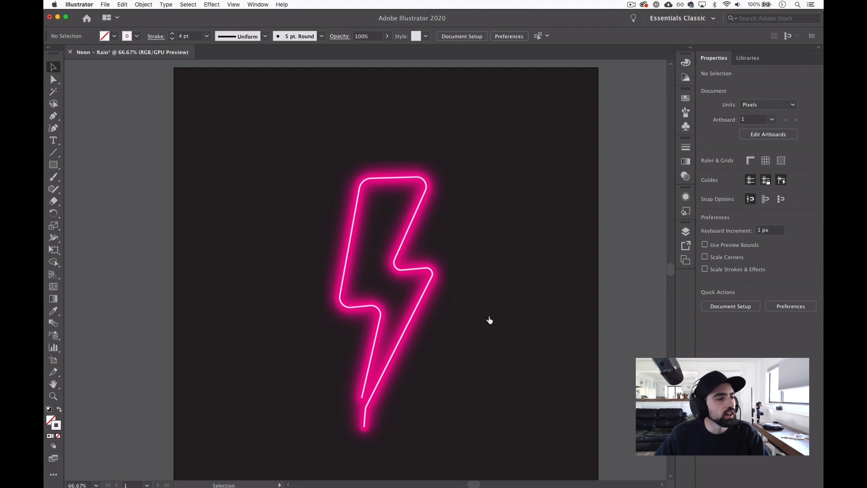
Edit the global CMYK Magenta swatch used by group 10, setting its red value to 72 with Preview enabled.
key(F7)
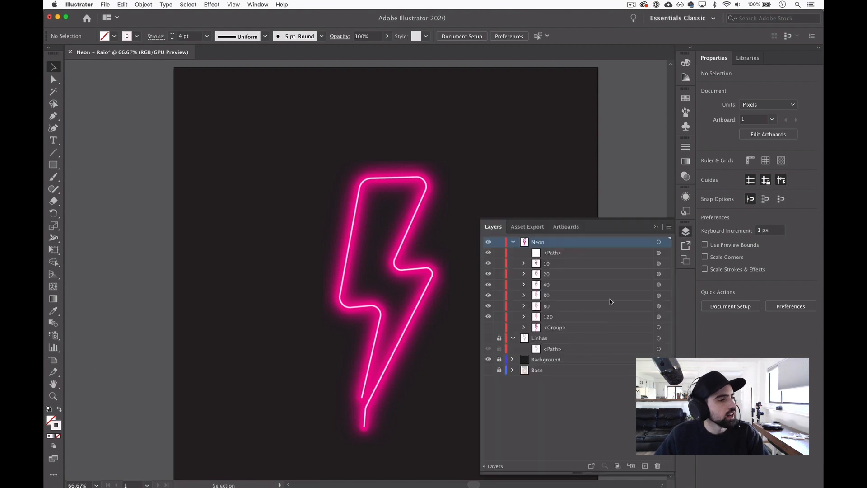
click(659, 263)
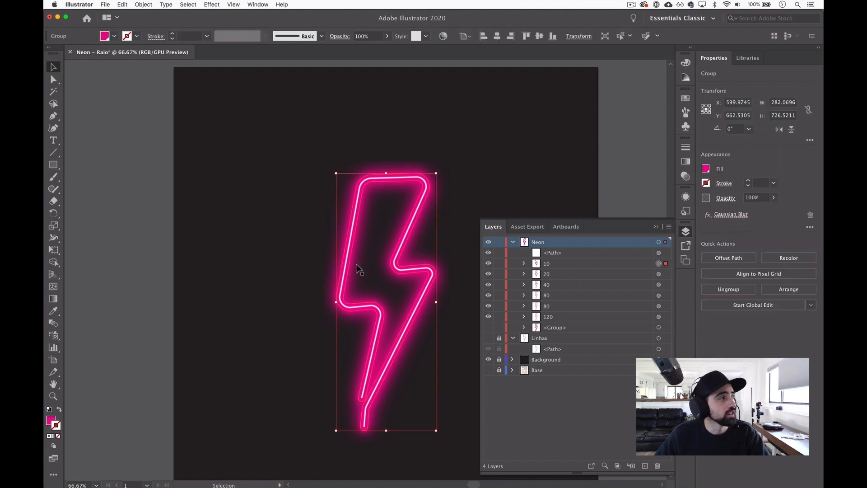
click(105, 36)
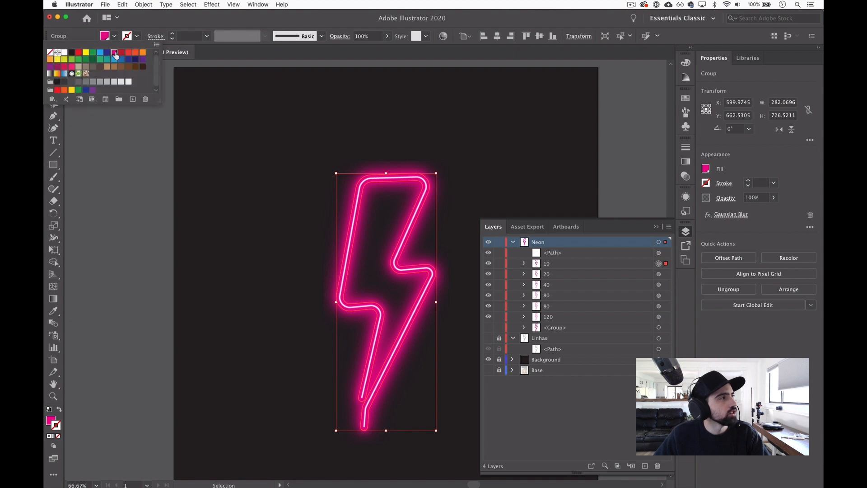
double_click(115, 53)
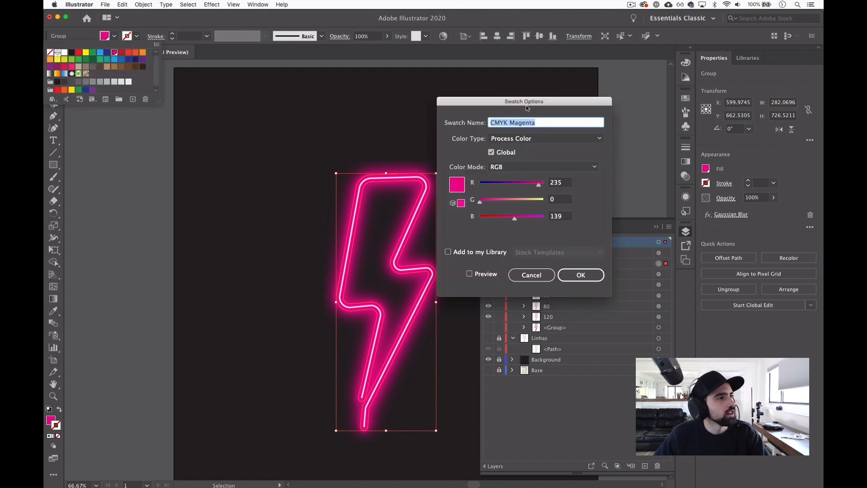
drag(531, 103, 660, 174)
drag(667, 255, 627, 255)
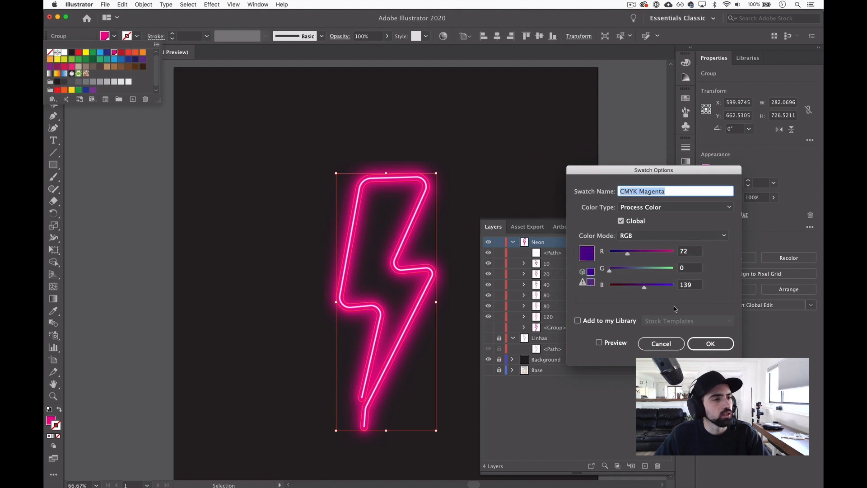
click(600, 342)
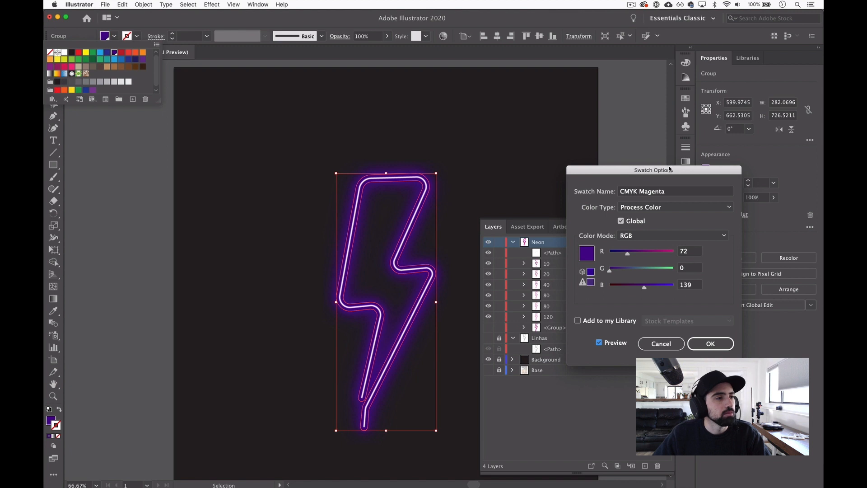
Recolour the neon through the CMYK Magenta swatch to red 9, green 212 and blue 255, and apply the change.
drag(671, 177, 644, 87)
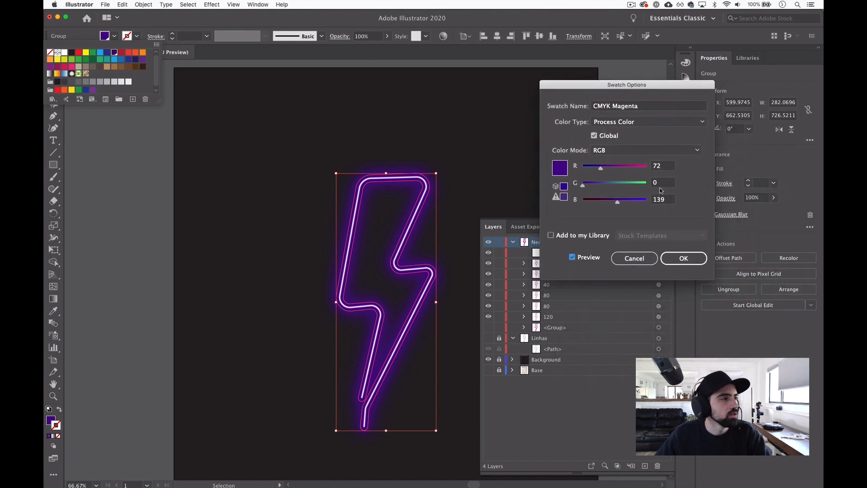
drag(618, 187, 637, 188)
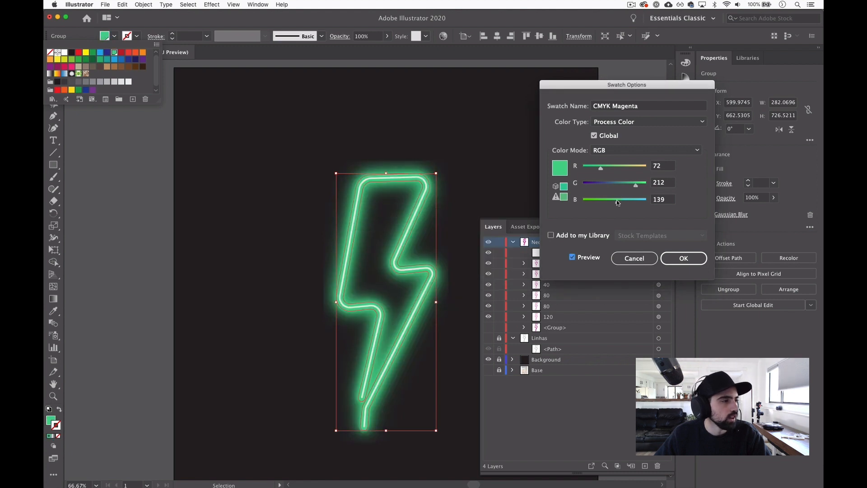
drag(617, 200, 644, 204)
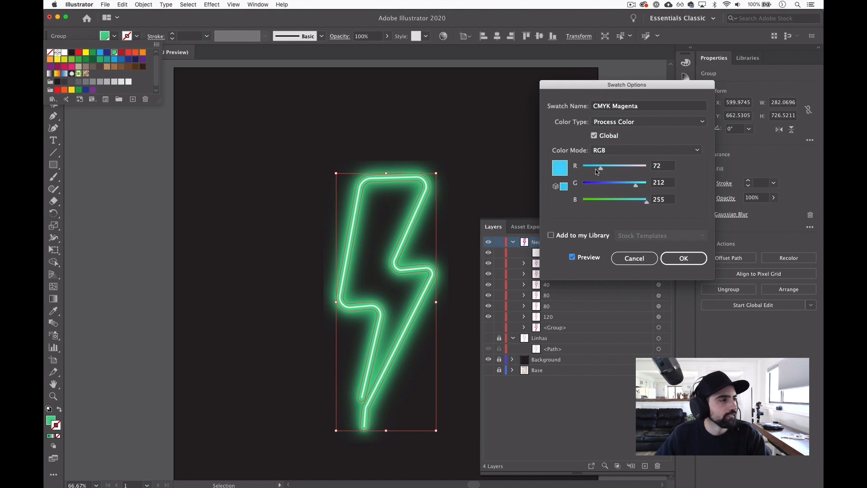
drag(600, 171, 585, 171)
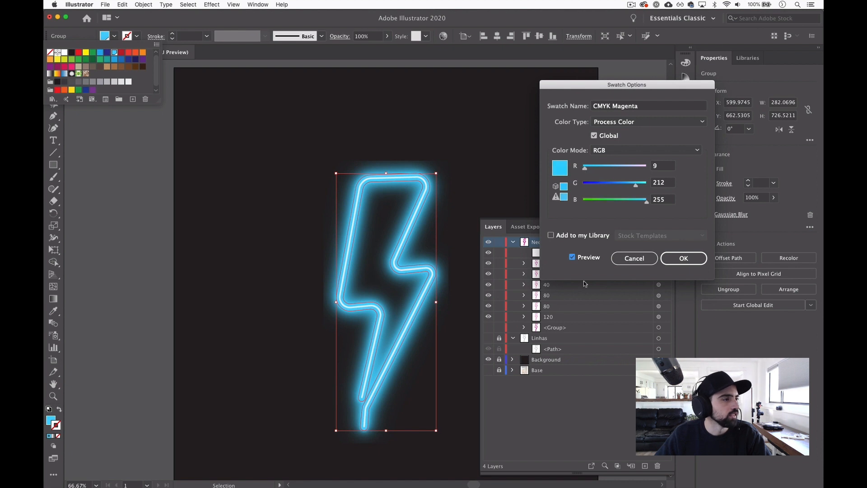
click(682, 259)
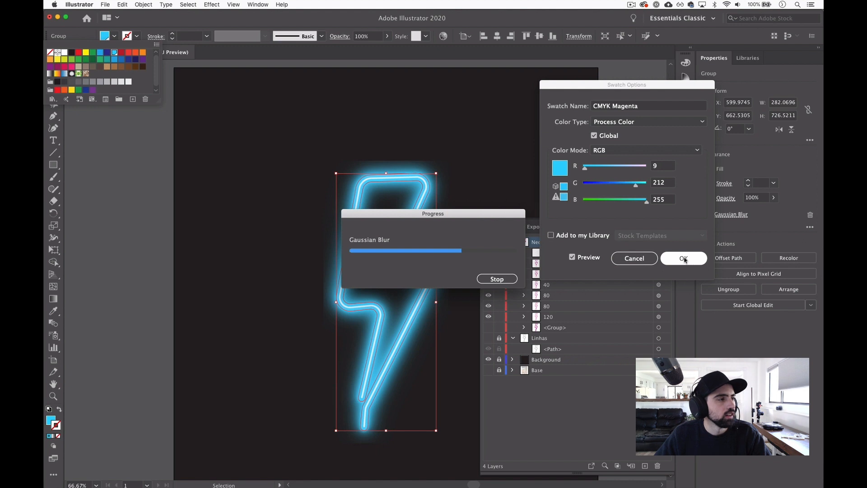
click(683, 259)
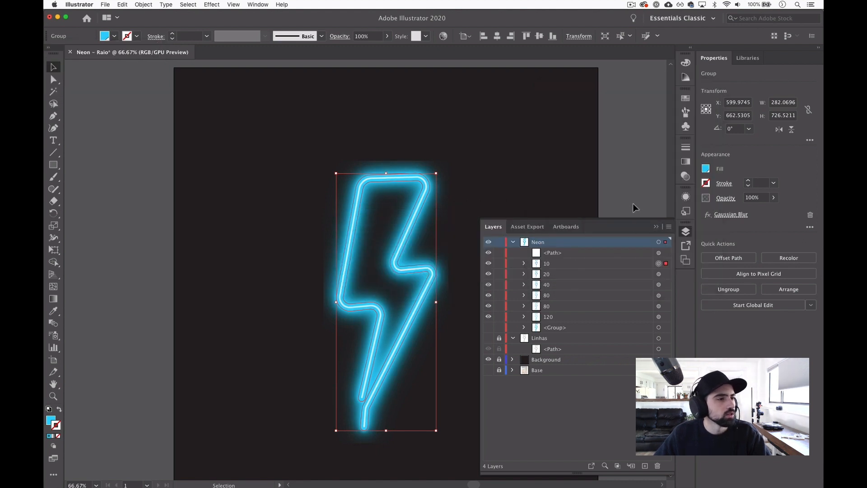
Deselect the bolt and examine its blue glow up close at 100% and 150%, including the outer edges.
click(656, 226)
click(627, 224)
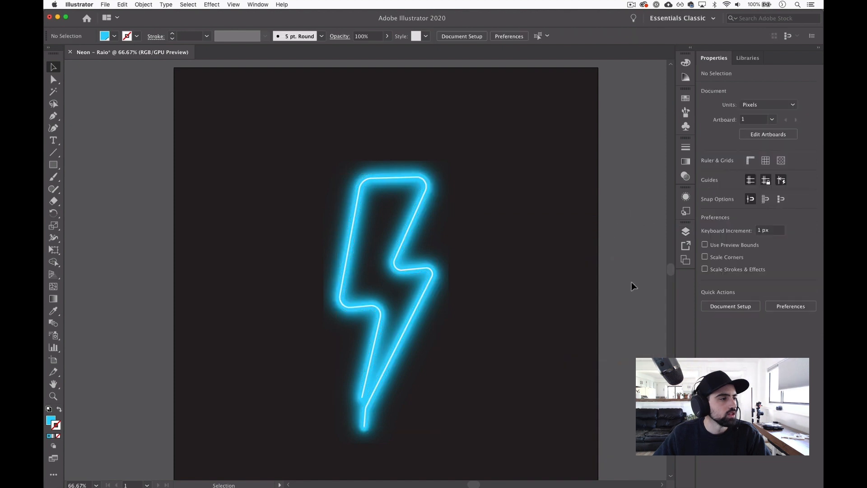
key(super+1)
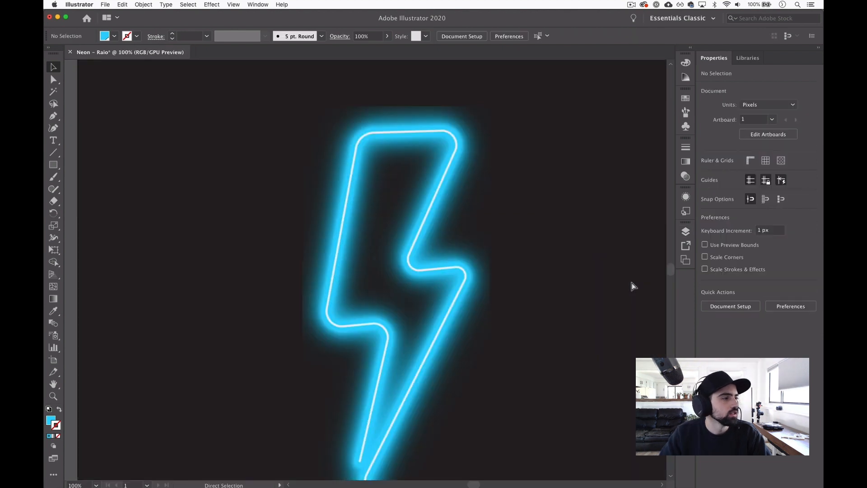
key(super+equal)
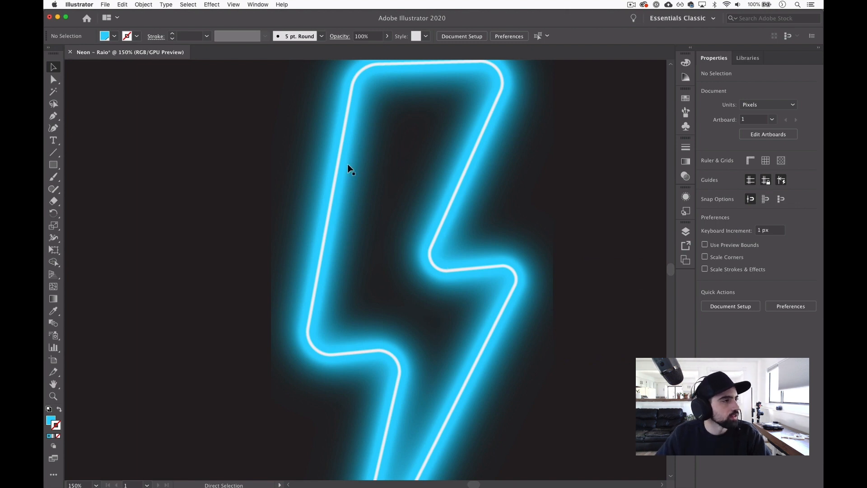
key(super+0)
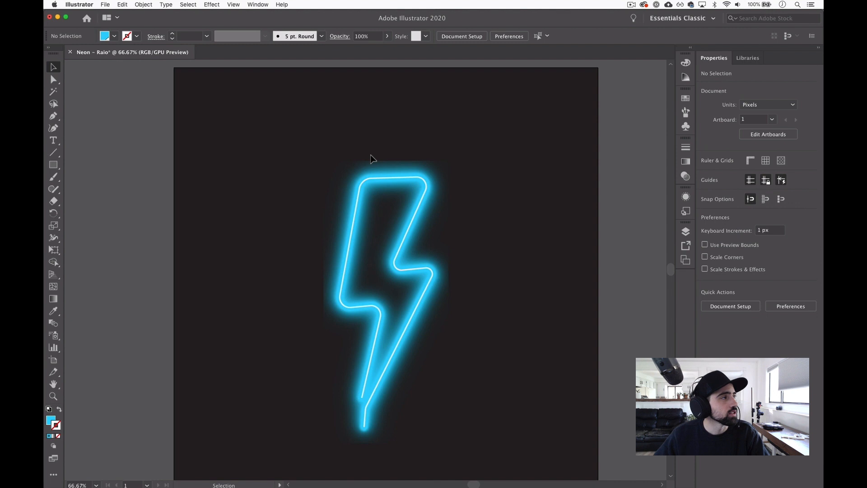
Set the document raster effects to add 160 px around objects, apply the setting and leave the bolt deselected.
click(212, 4)
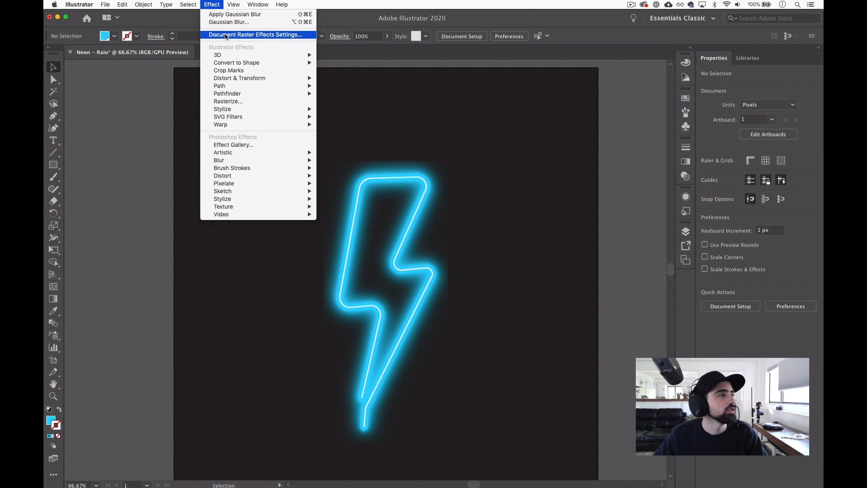
click(226, 35)
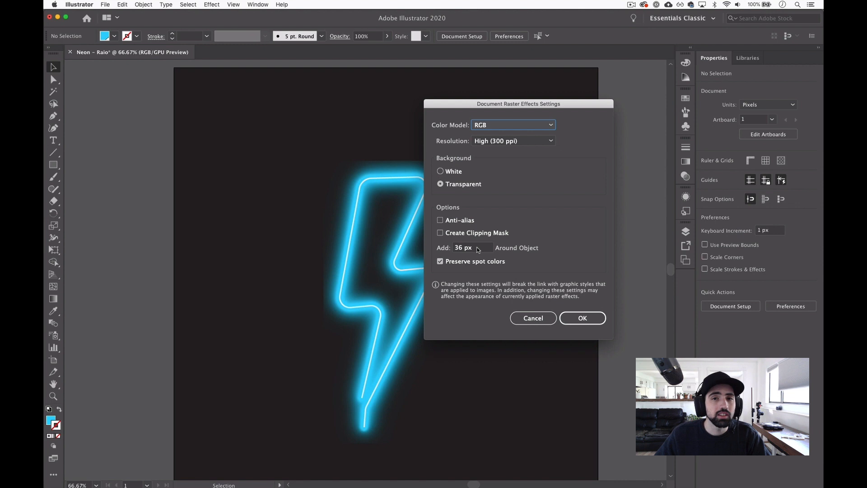
drag(478, 250, 449, 249)
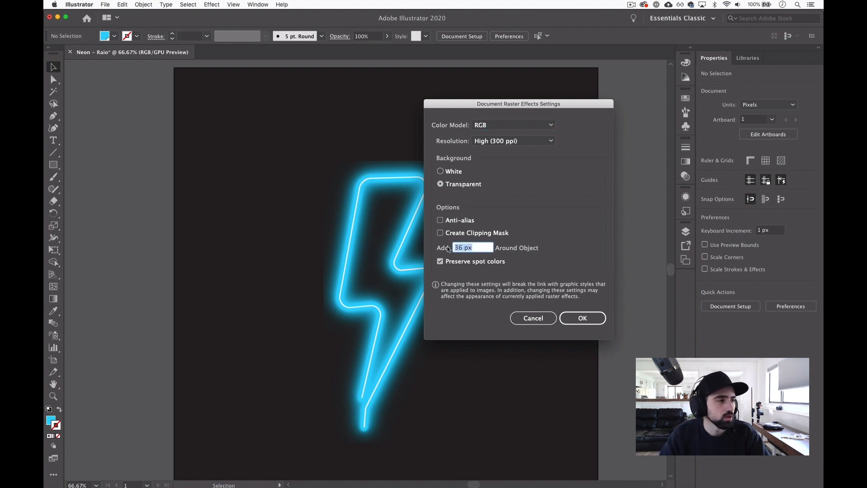
text(160)
key(Tab)
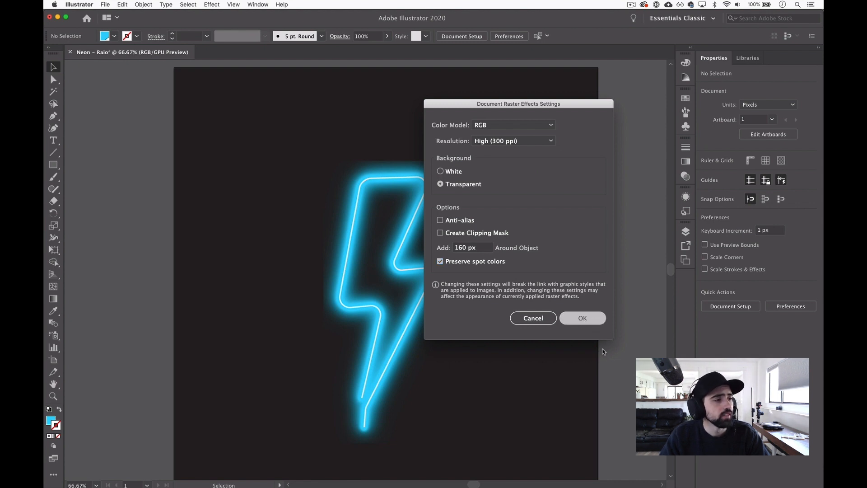
click(597, 324)
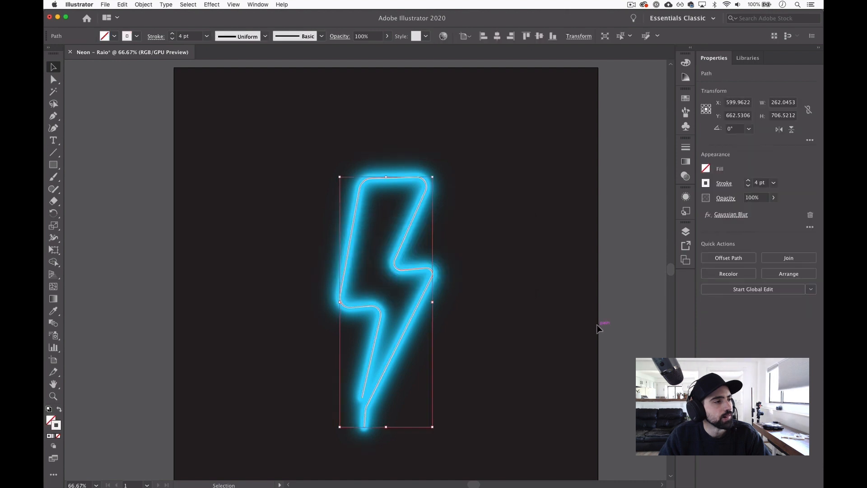
click(518, 350)
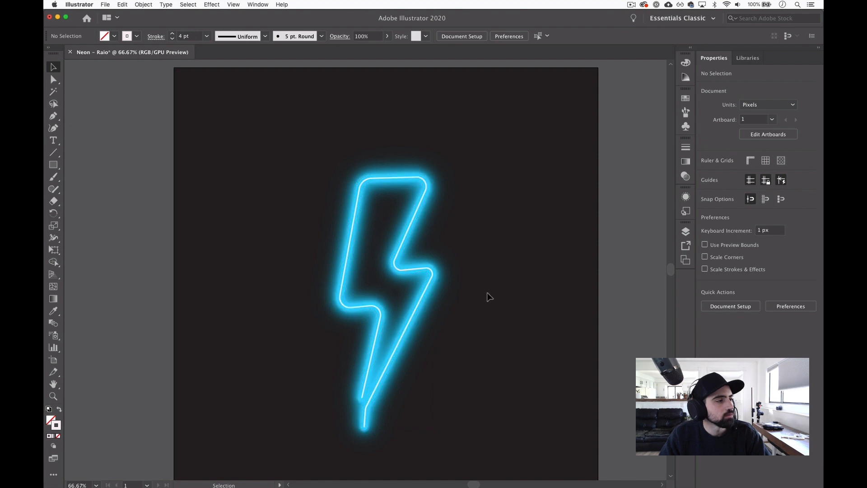